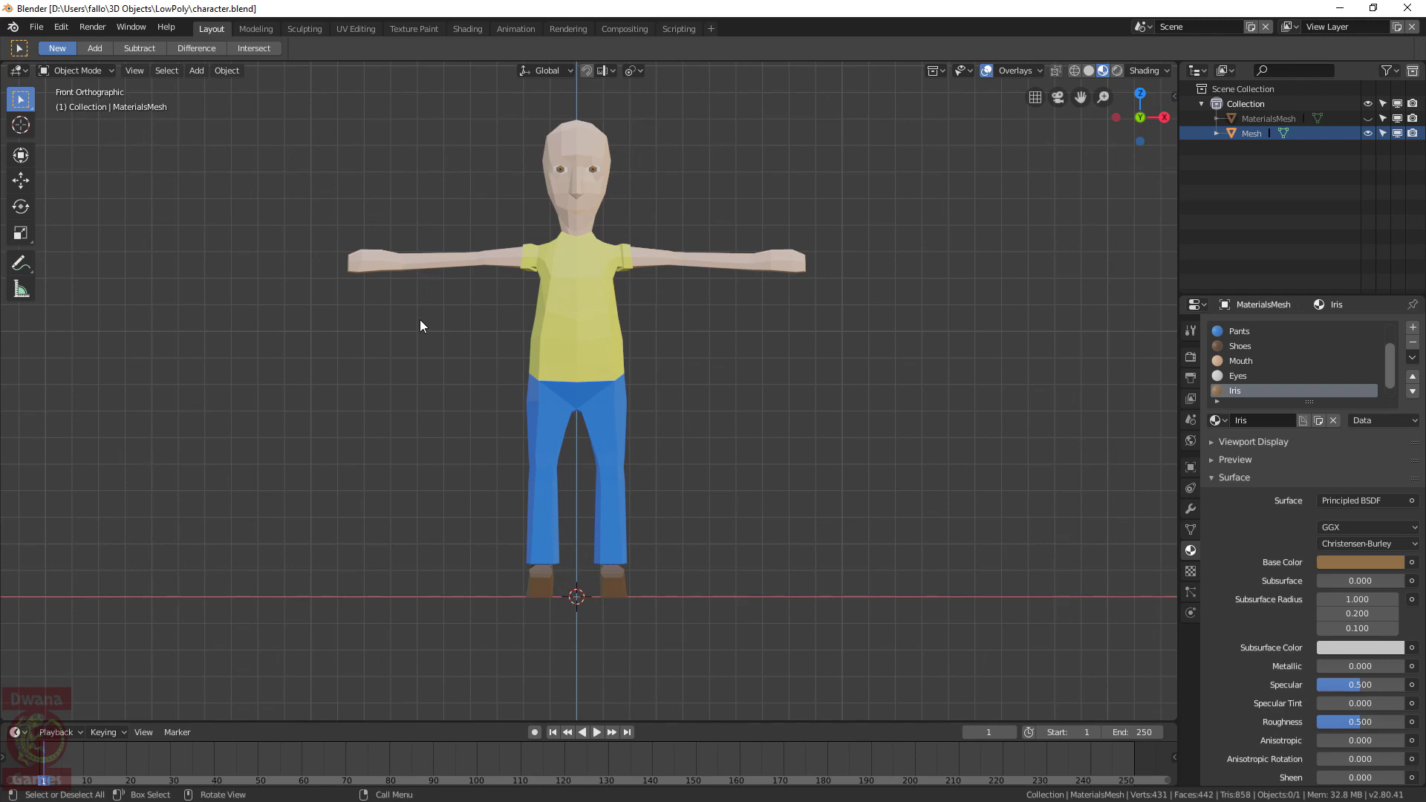
Show the LowResTexture image in the Texture Paint workspace's image editor
{"action": "left_click", "coordinate": [408, 30]}
{"action": "left_click", "coordinate": [222, 70]}
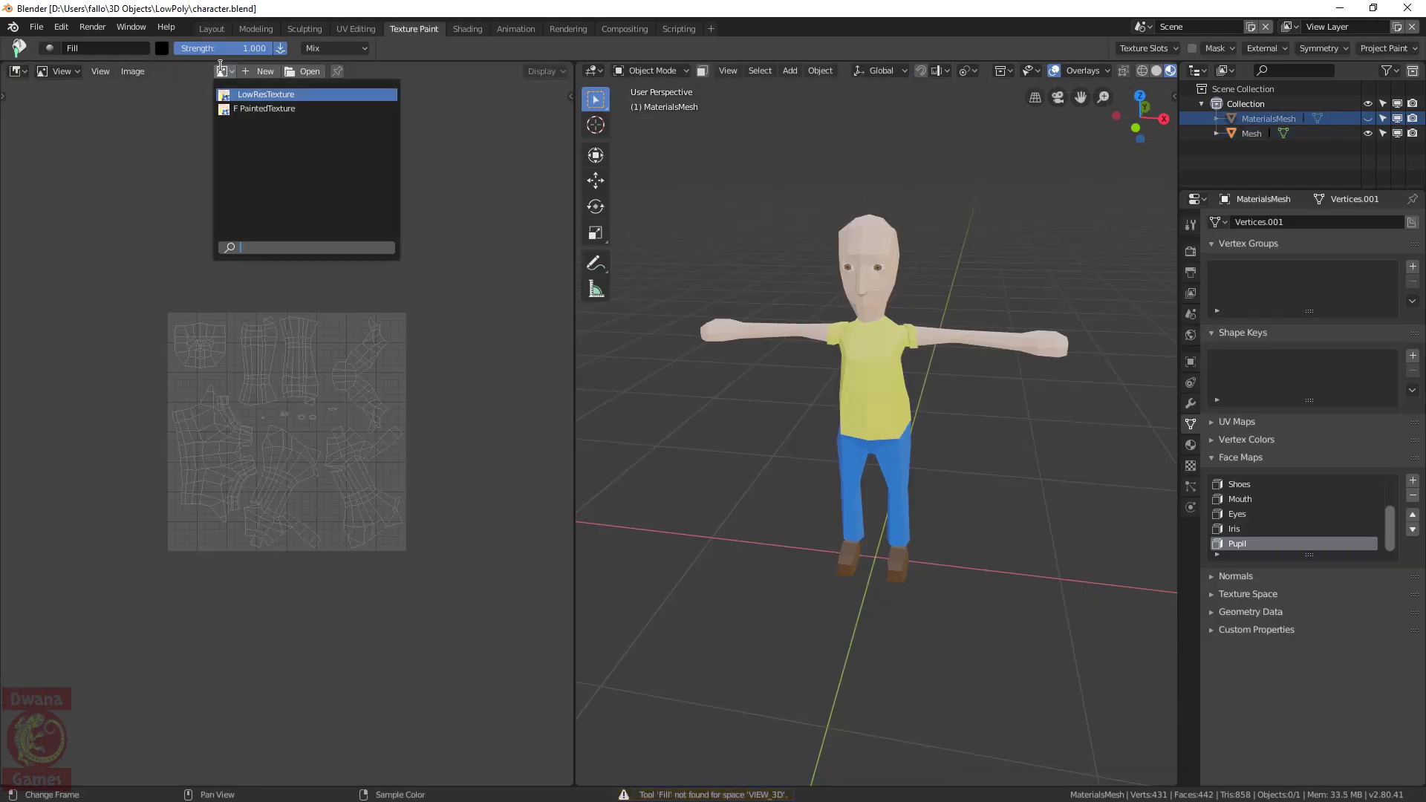
{"action": "left_click", "coordinate": [261, 95]}
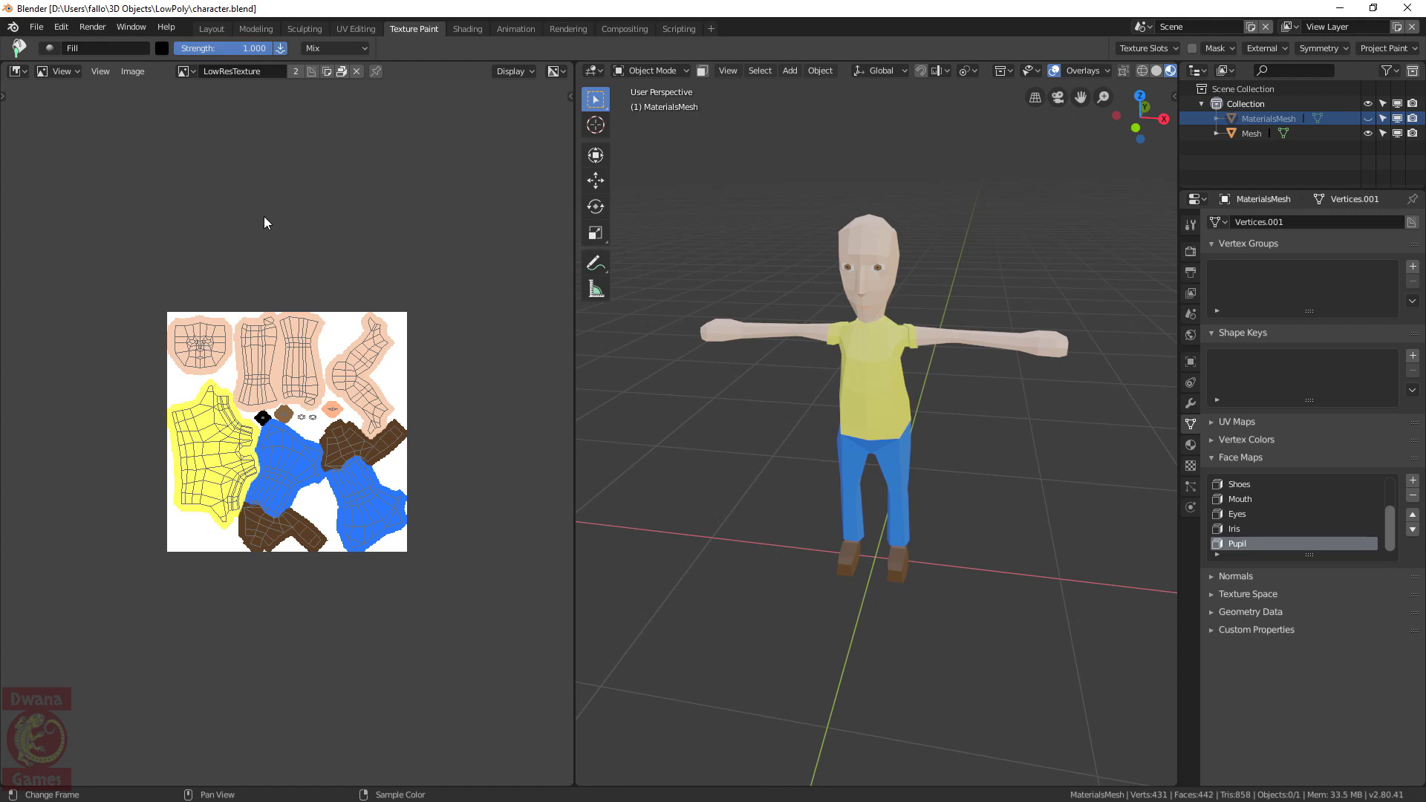
Save LowResTexture as character_texture.png in the LowPoly folder
{"action": "left_click", "coordinate": [126, 72]}
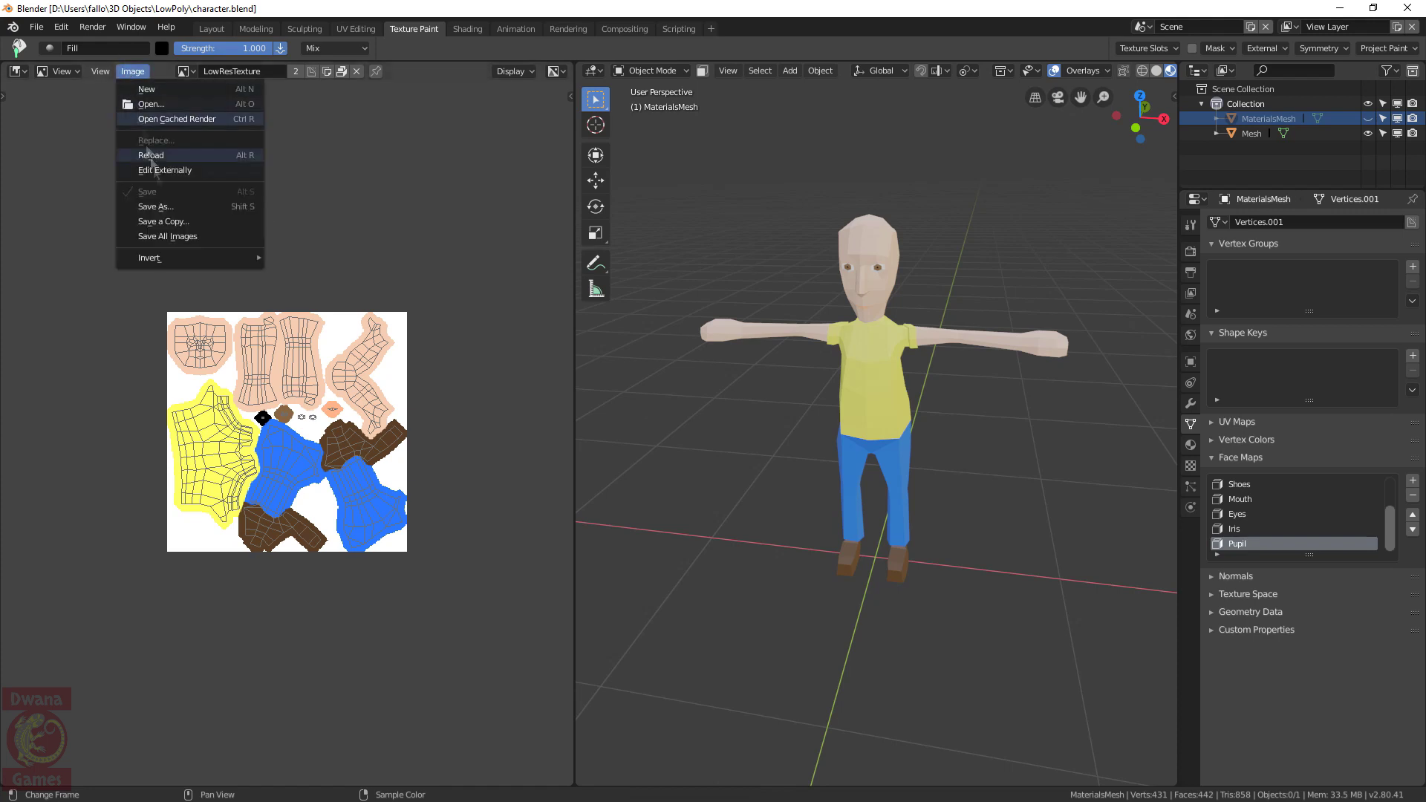
{"action": "left_click", "coordinate": [161, 207]}
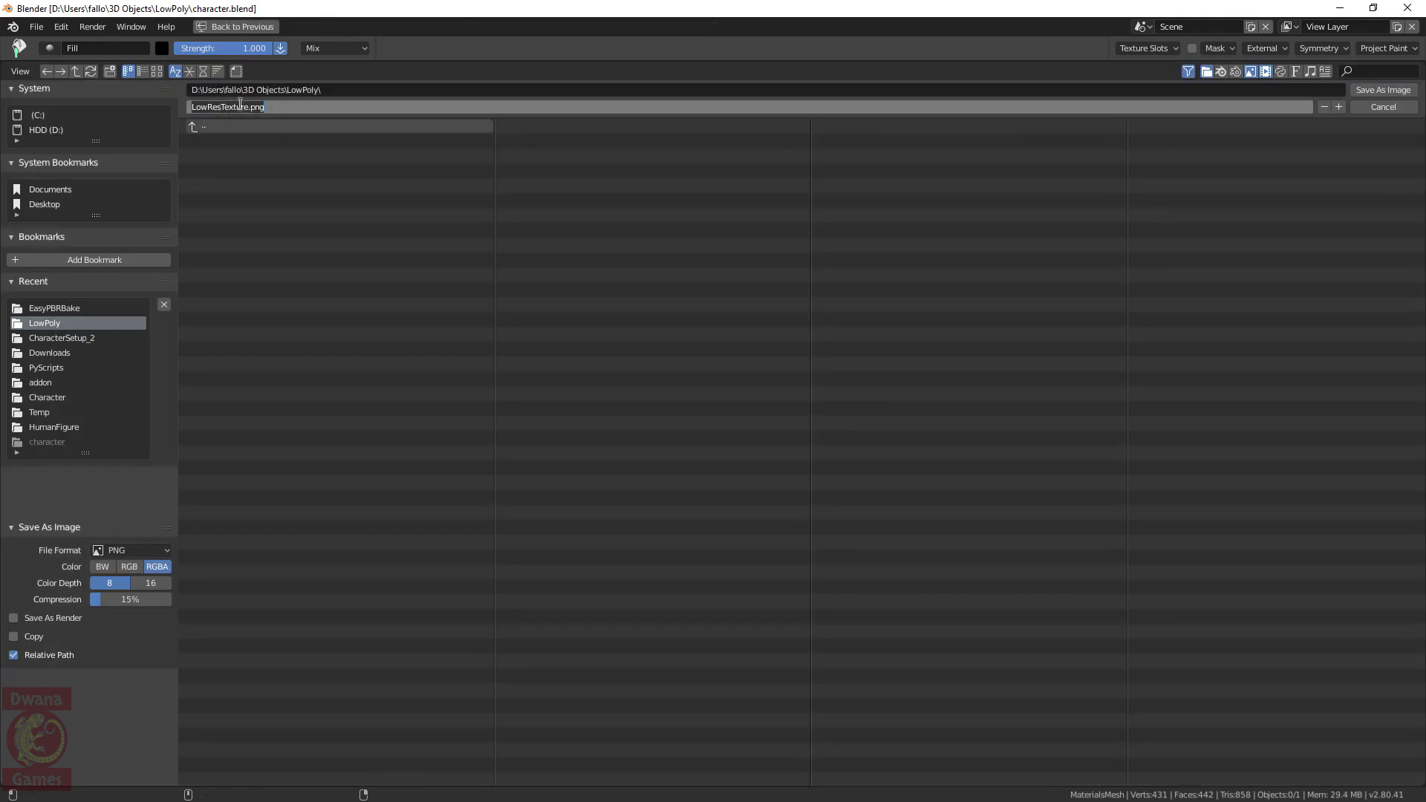
{"action": "type", "text": "character_tex"}
{"action": "key", "text": "Return"}
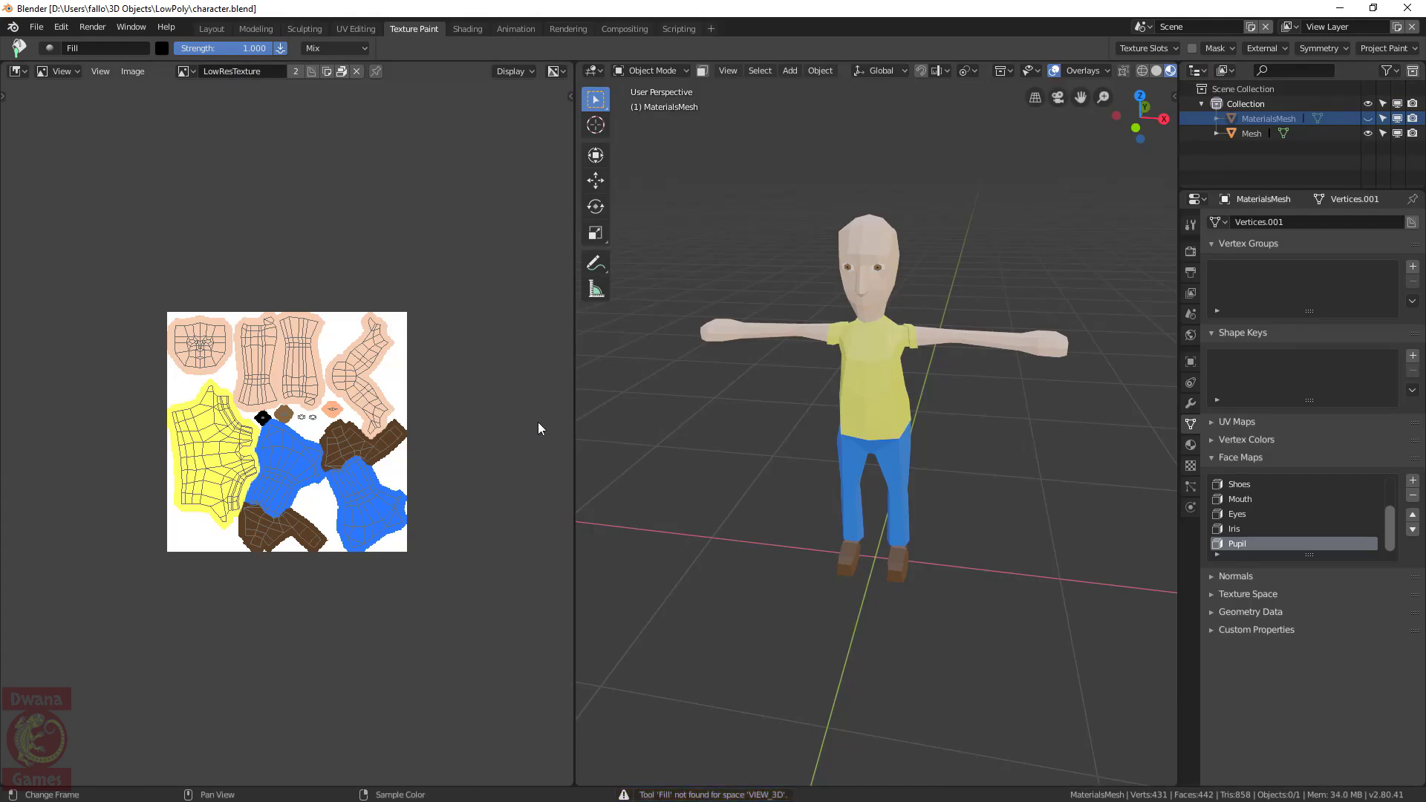
From the Layout workspace, export the character as glTF 2.0 Binary (character.glb) into LowPoly
{"action": "left_click", "coordinate": [211, 30]}
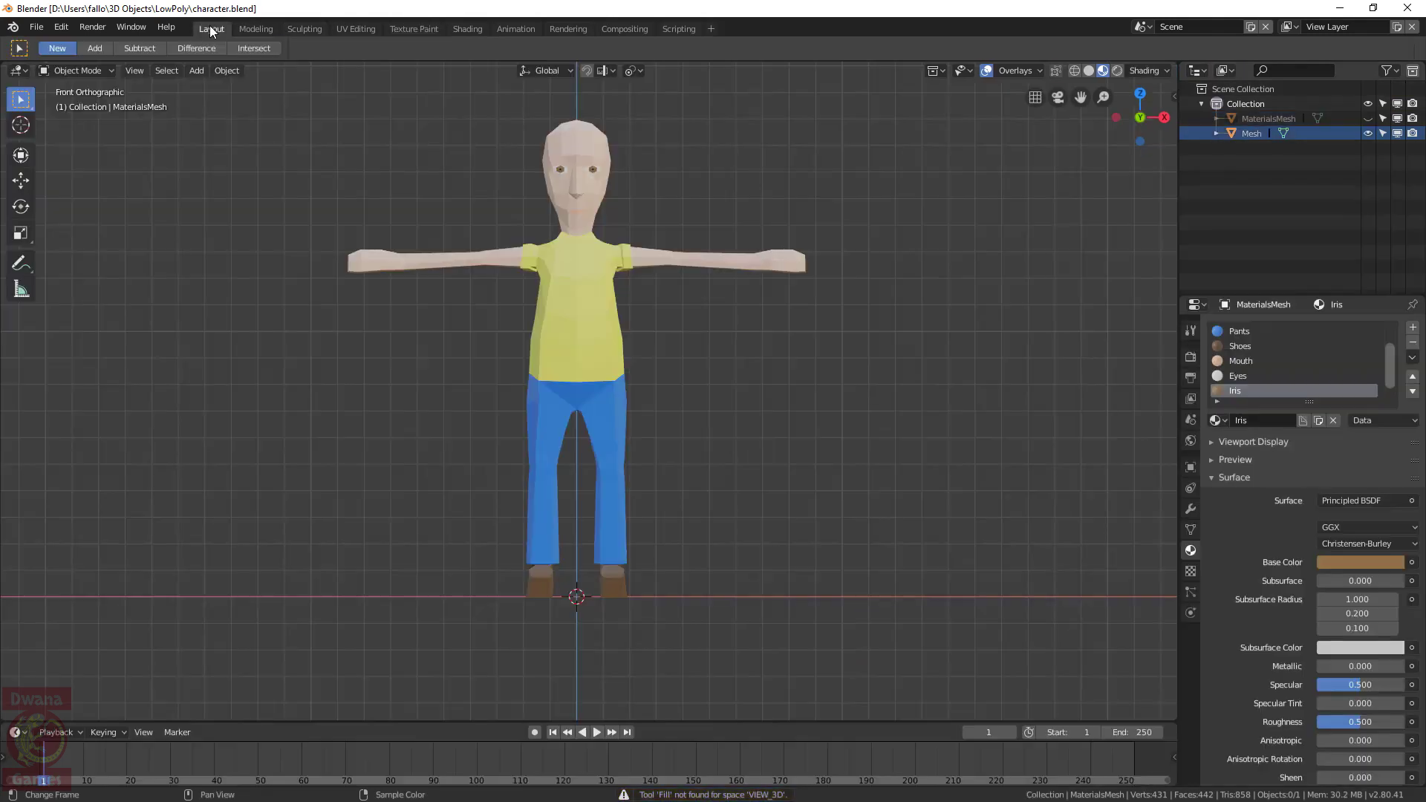
{"action": "left_click", "coordinate": [35, 28]}
{"action": "mouse_move", "coordinate": [78, 318]}
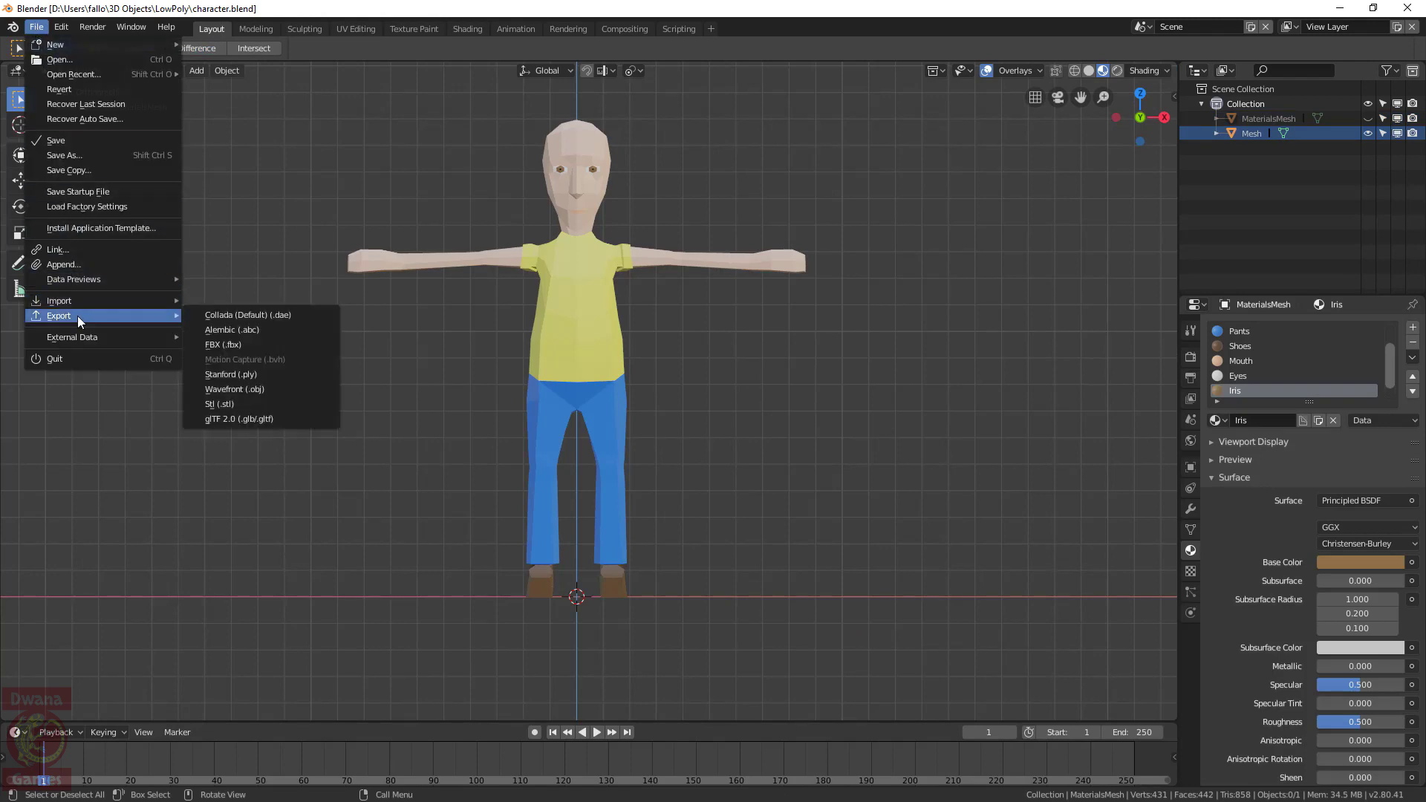
{"action": "left_click", "coordinate": [233, 418]}
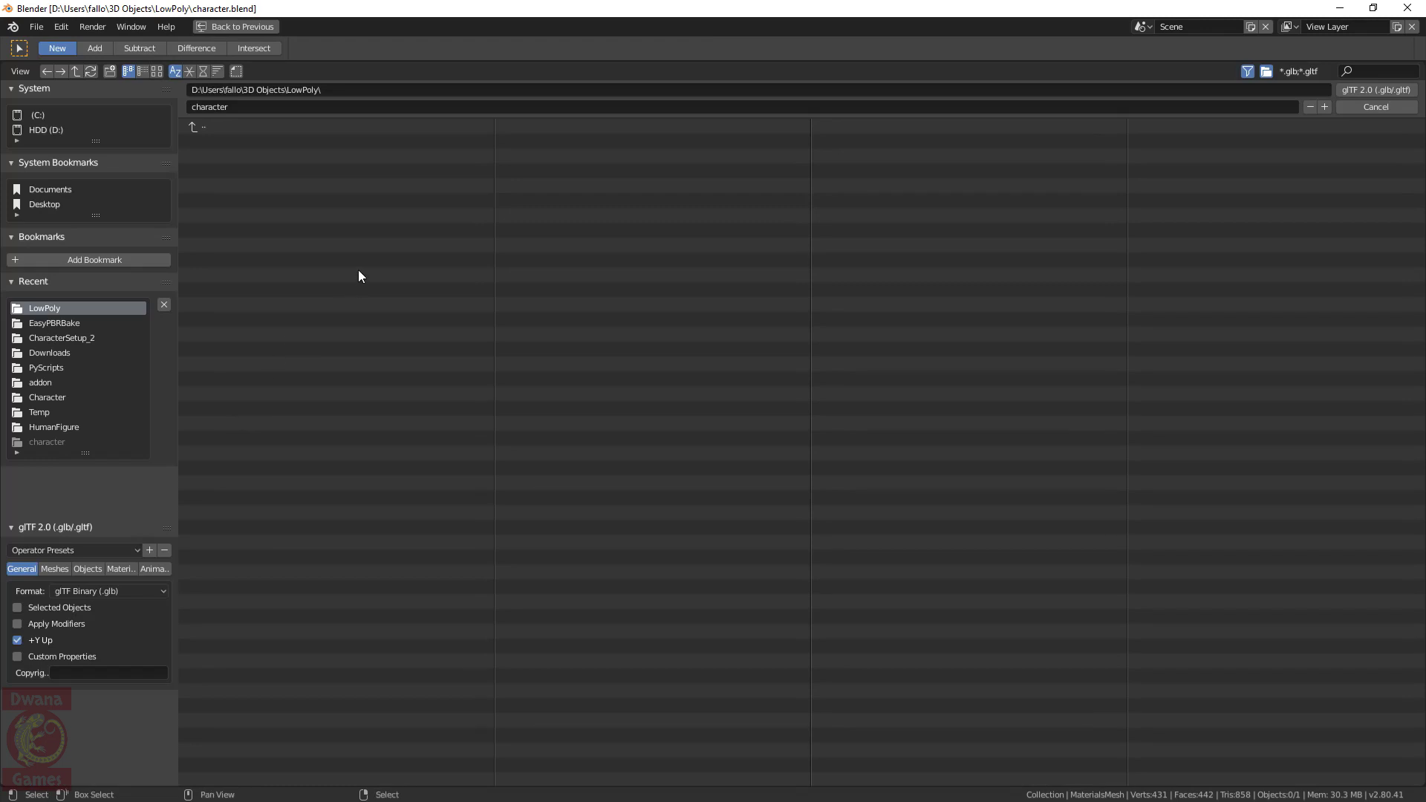
{"action": "left_click", "coordinate": [1376, 90]}
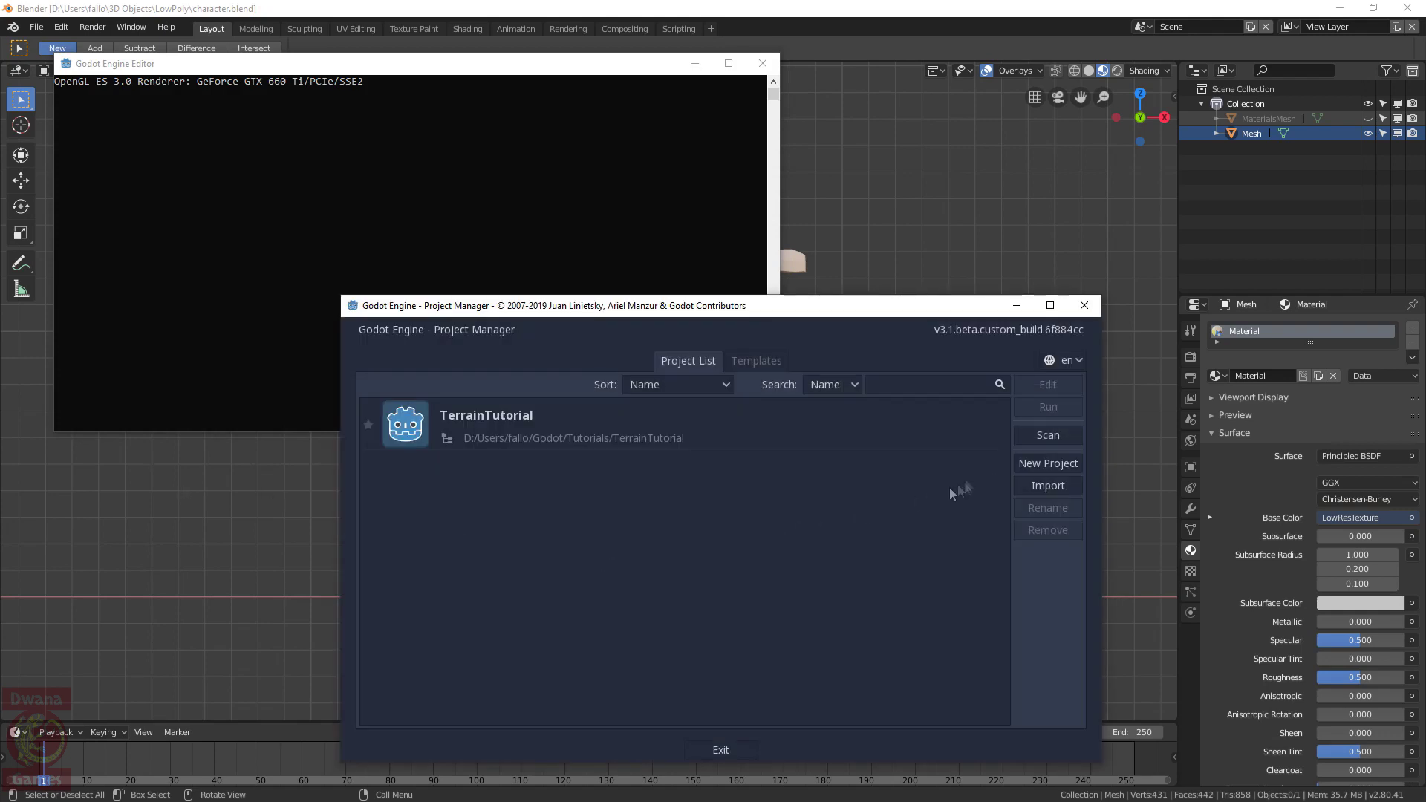
Create the CharacterTutorial project in its own new folder under Tutorials and open it
{"action": "left_click", "coordinate": [1038, 468]}
{"action": "left_click", "coordinate": [875, 532]}
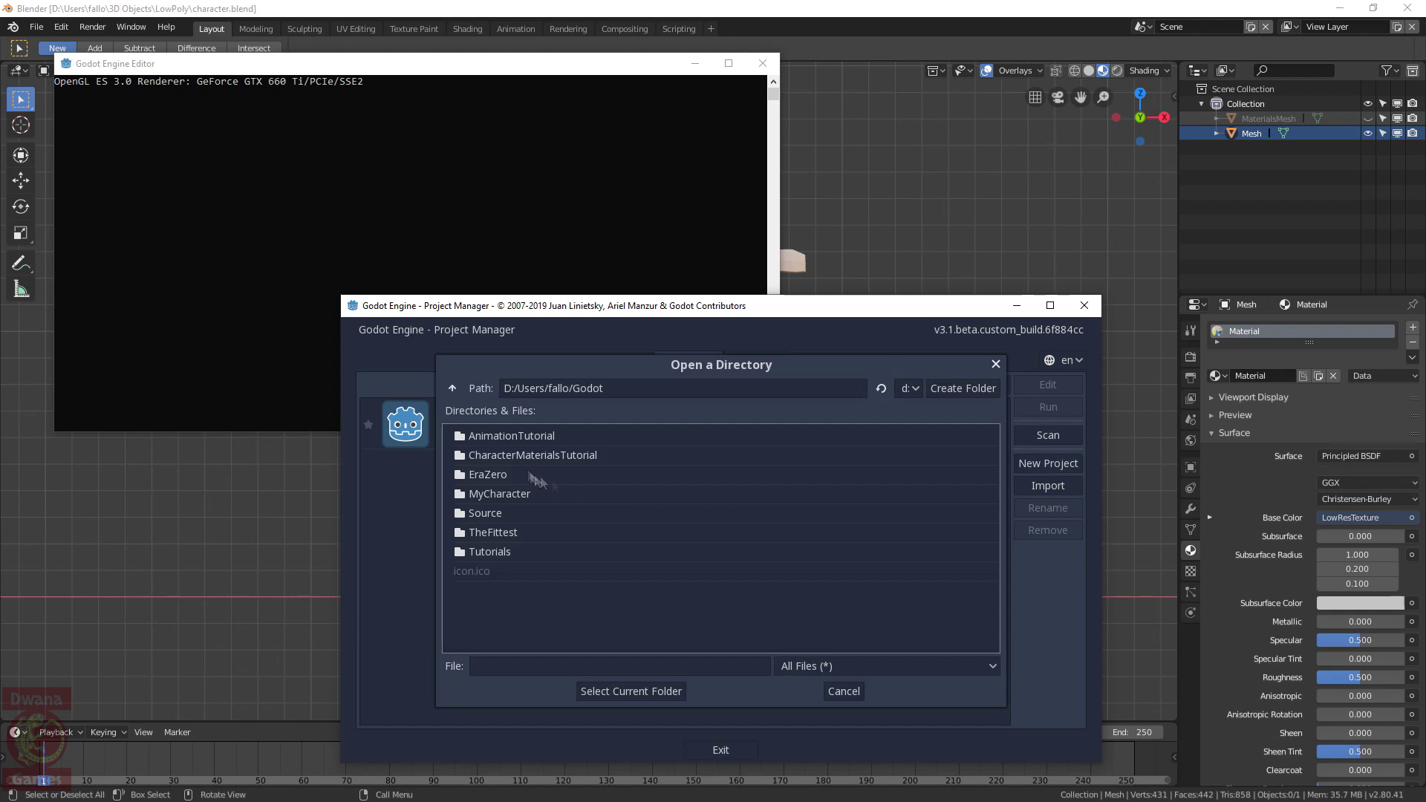
{"action": "double_click", "coordinate": [500, 552]}
{"action": "left_click", "coordinate": [631, 691]}
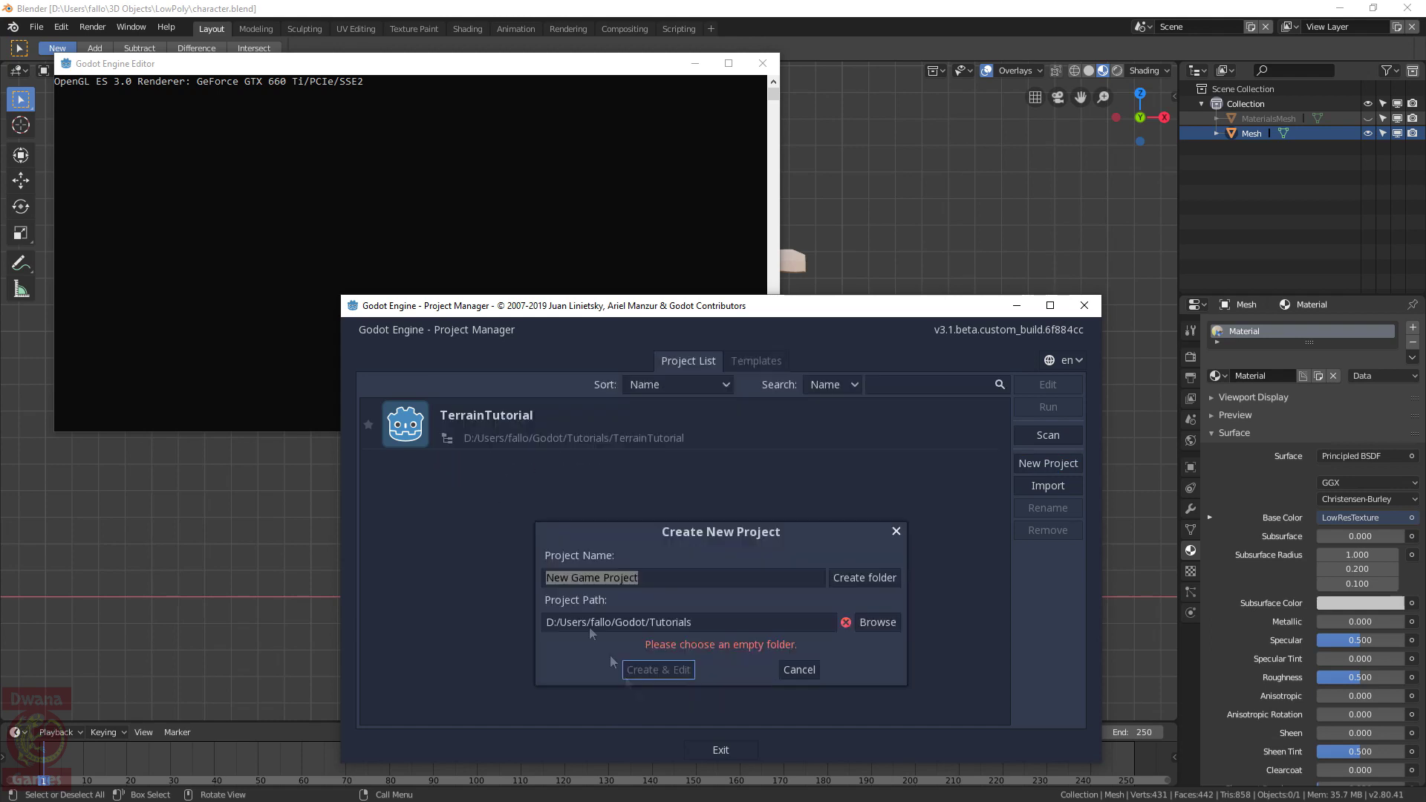
{"action": "key", "text": "ctrl+a"}
{"action": "type", "text": "CharacterTutorial"}
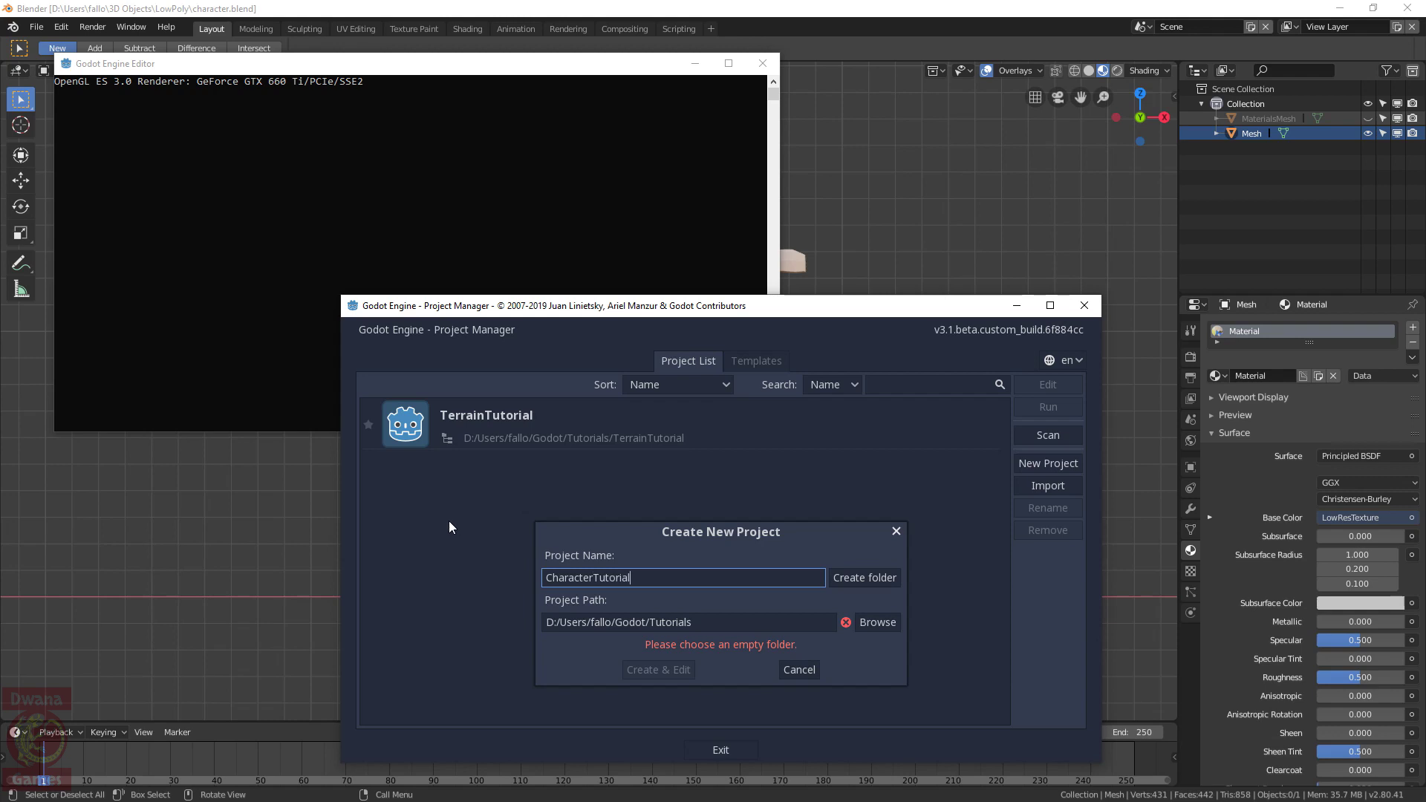
{"action": "left_click", "coordinate": [858, 577]}
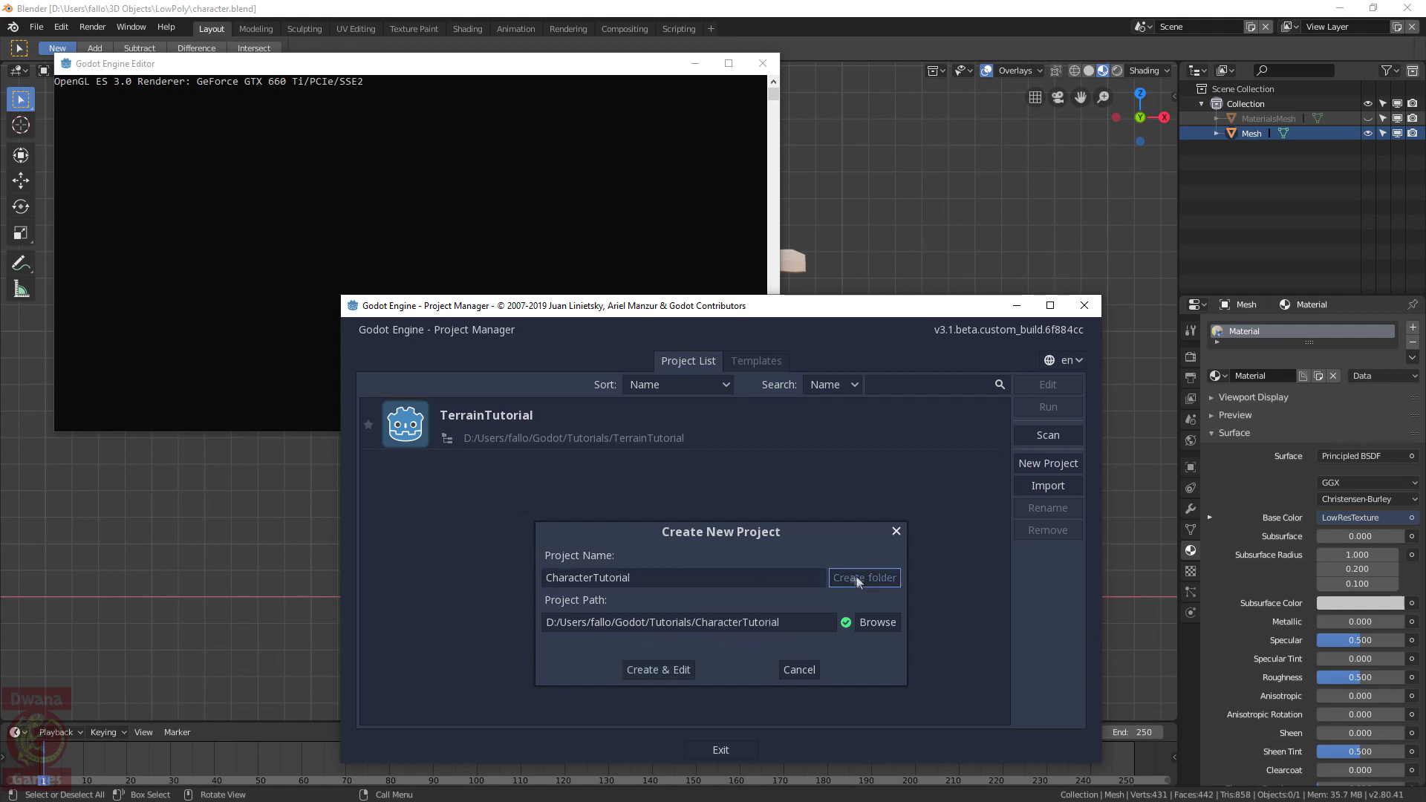
{"action": "left_click", "coordinate": [642, 668]}
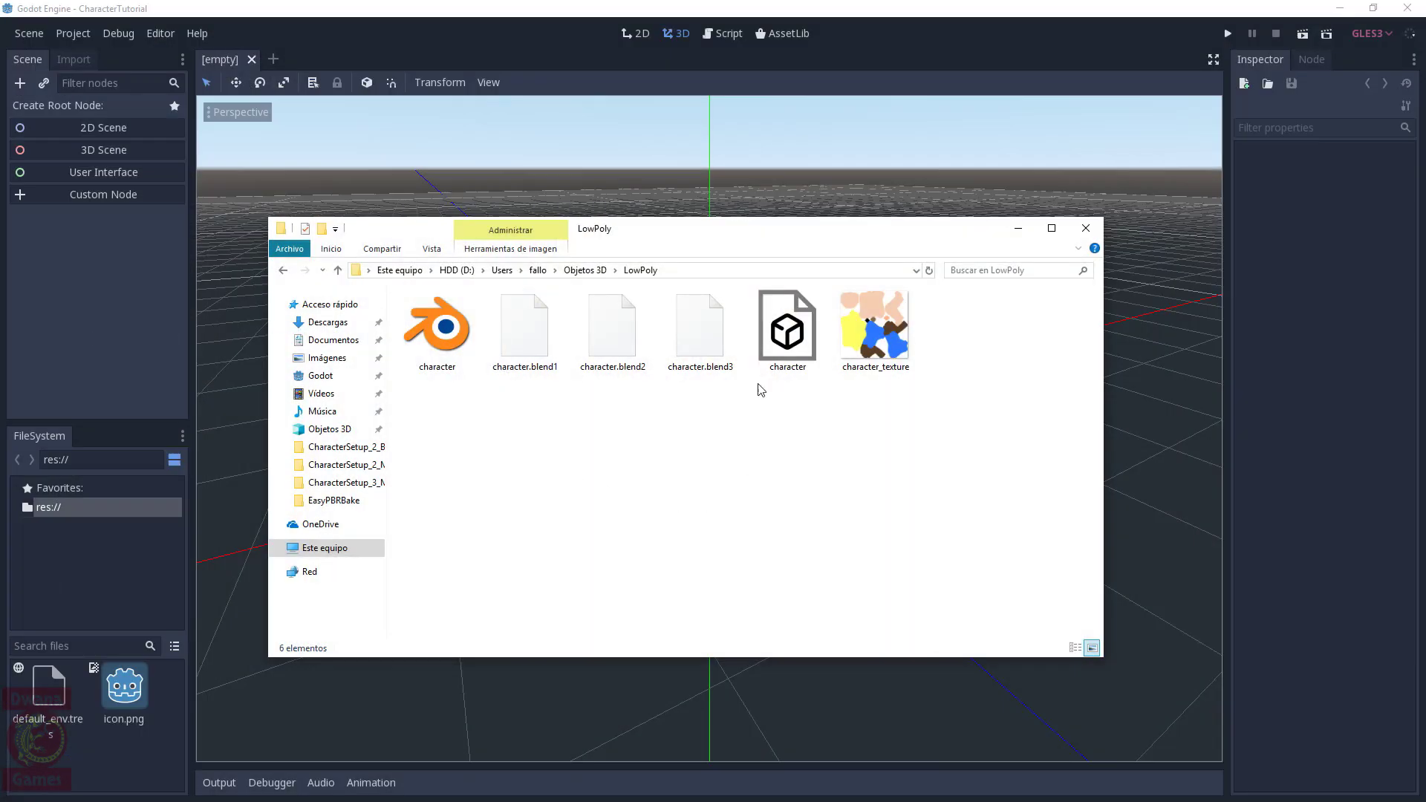
Drag character.glb and character_texture.png from File Explorer into the project's res:// folder
{"action": "left_click", "coordinate": [795, 335]}
{"action": "left_click", "coordinate": [875, 331], "text": "ctrl"}
{"action": "left_click_drag", "start_coordinate": [875, 330], "coordinate": [97, 776]}
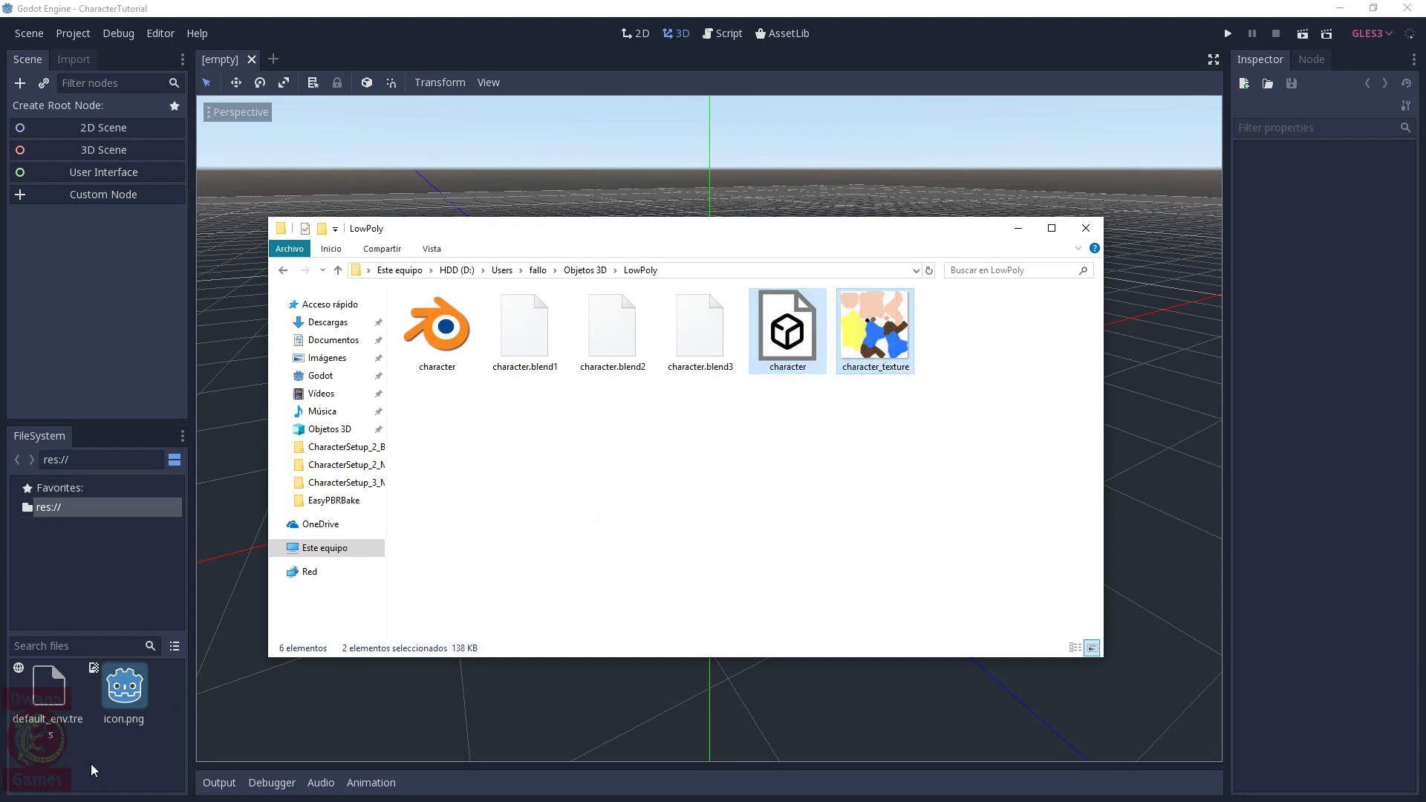
{"action": "left_click_drag", "start_coordinate": [111, 589], "coordinate": [124, 582]}
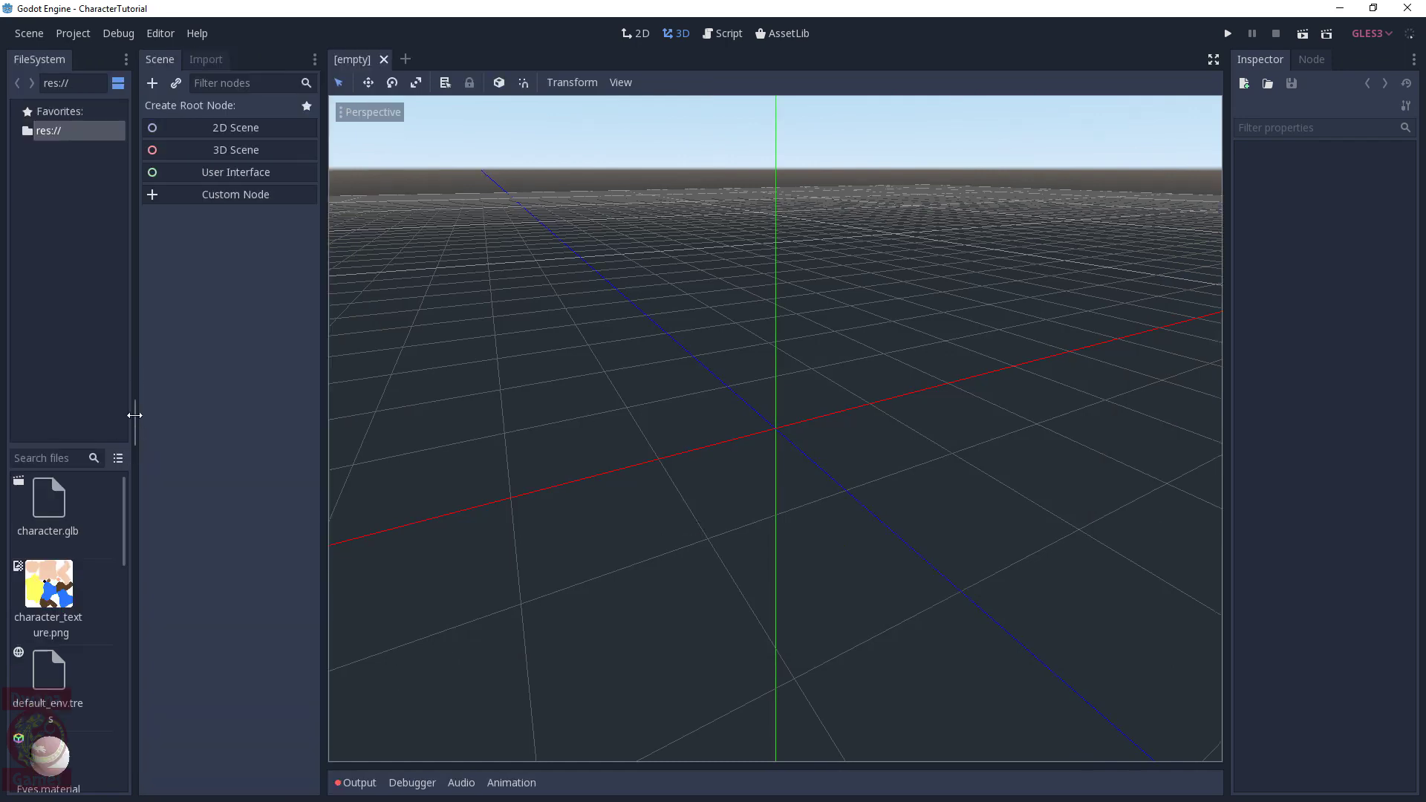
Move FileSystem to its own enlarged column and inspect character.glb, the texture and default environment
{"action": "left_click_drag", "start_coordinate": [135, 415], "coordinate": [318, 422]}
{"action": "left_click_drag", "start_coordinate": [158, 446], "coordinate": [181, 255]}
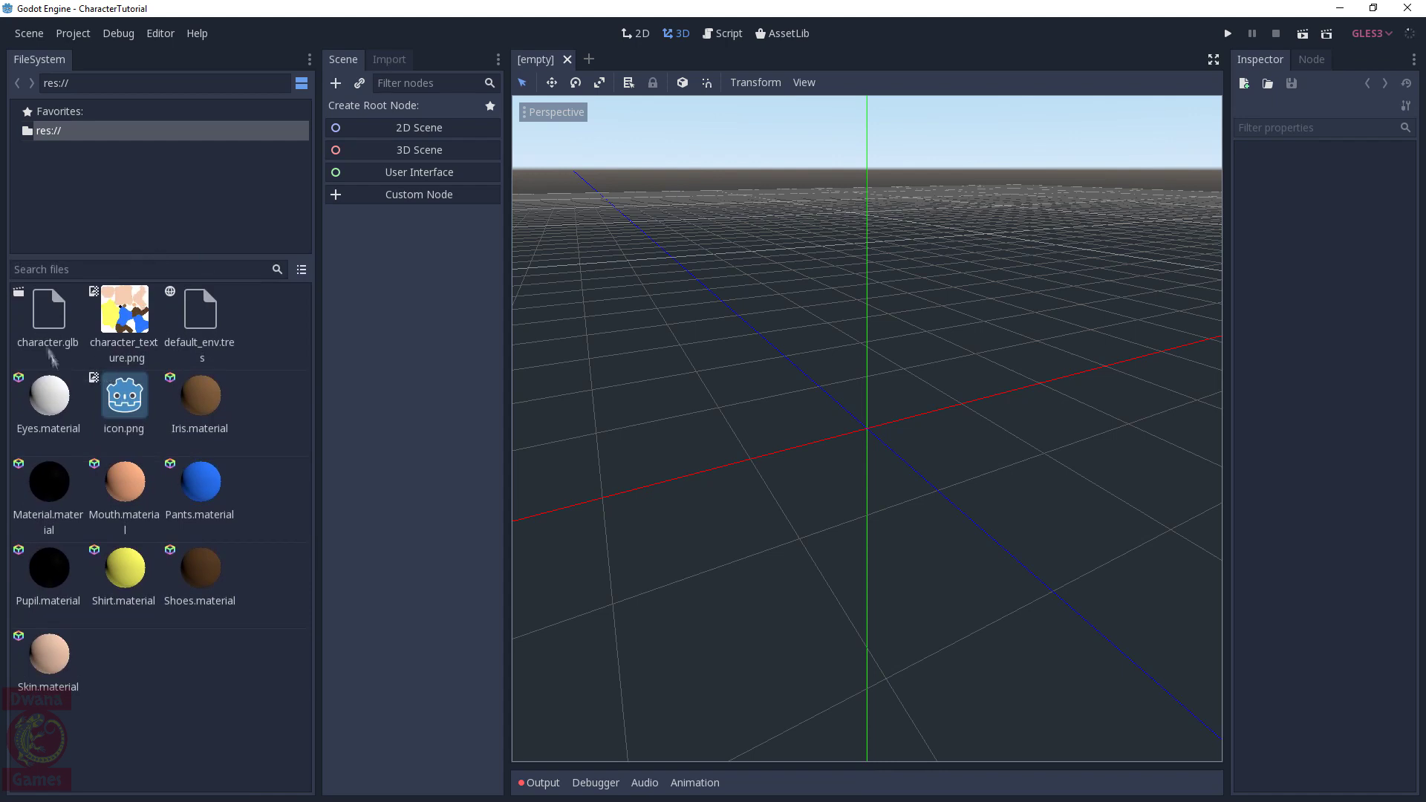
{"action": "left_click", "coordinate": [47, 324]}
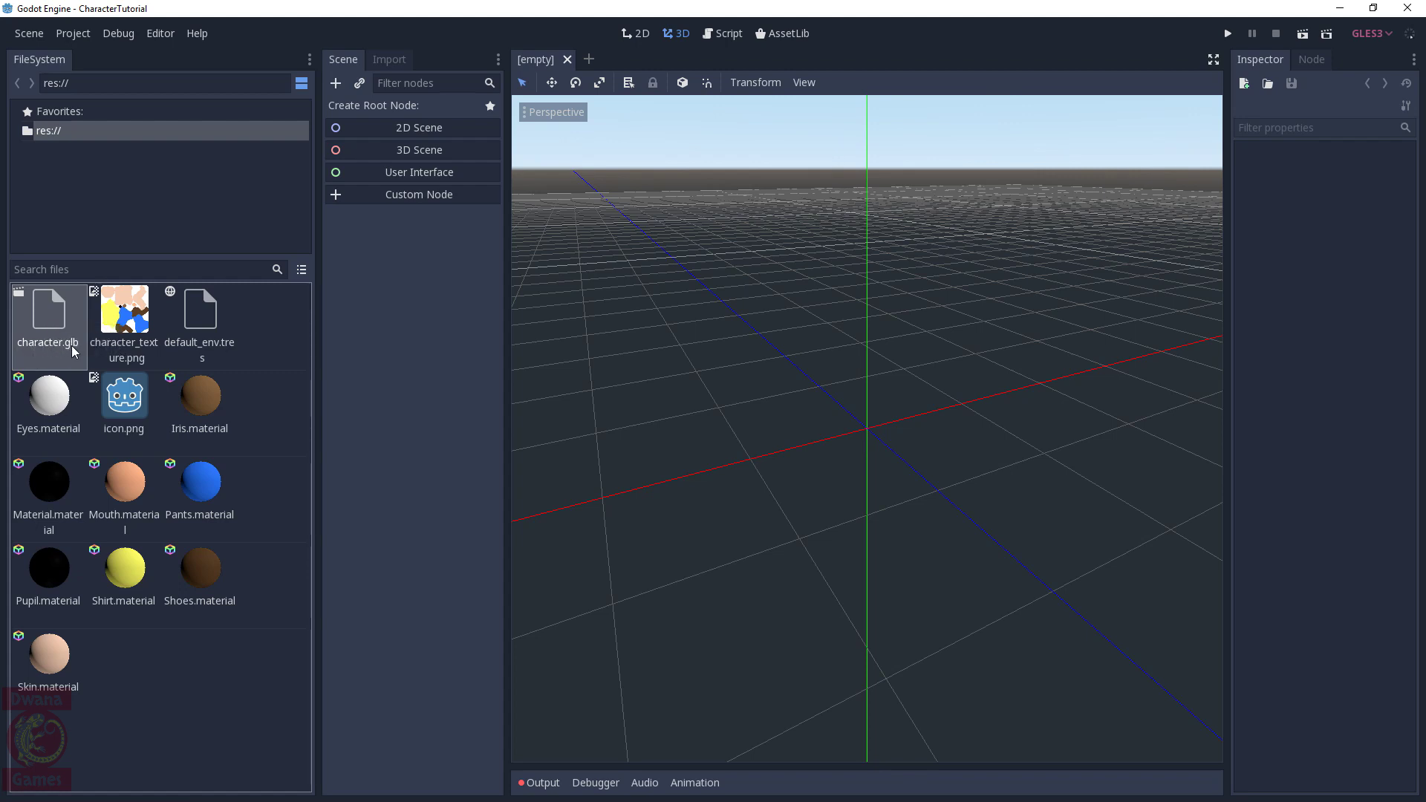
{"action": "left_click", "coordinate": [115, 318]}
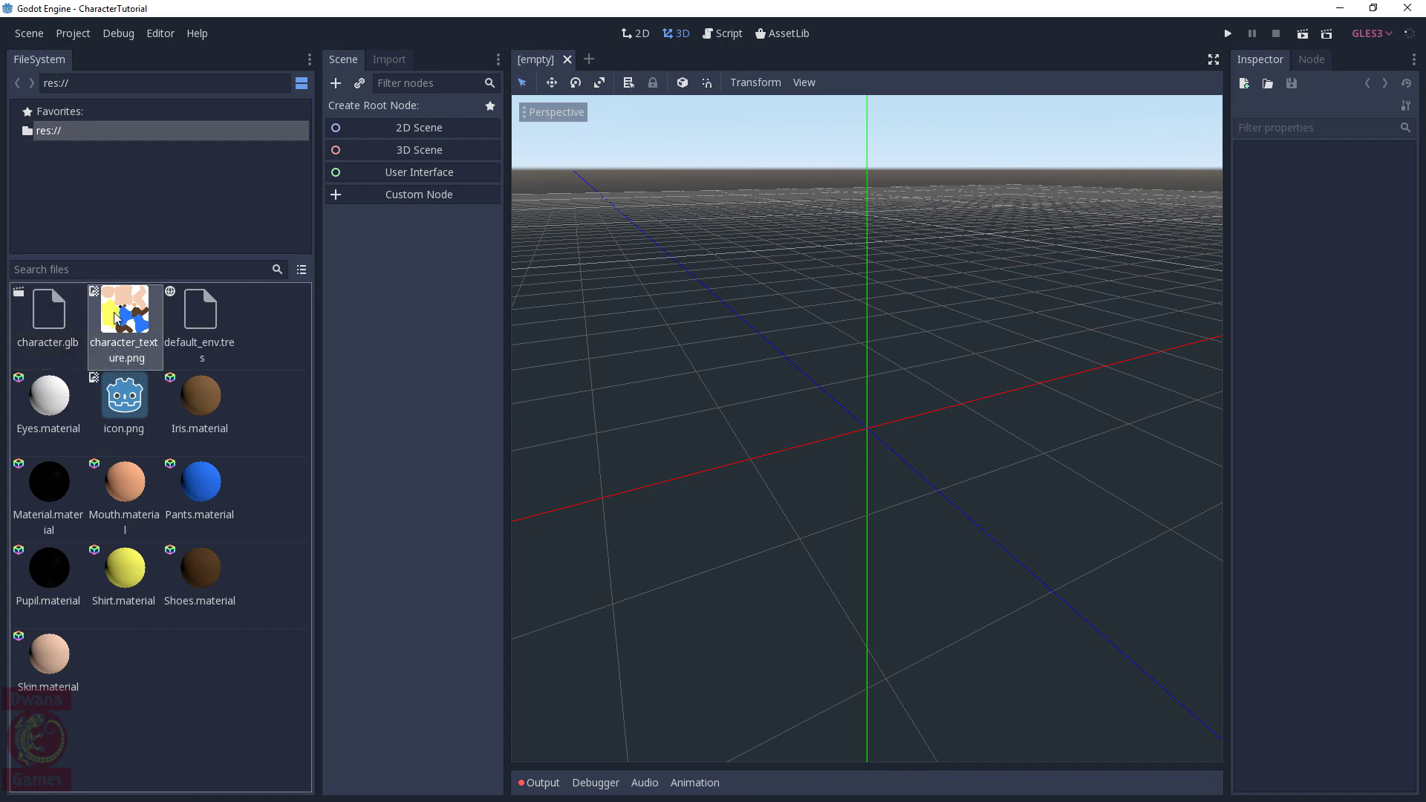
{"action": "left_click", "coordinate": [200, 327]}
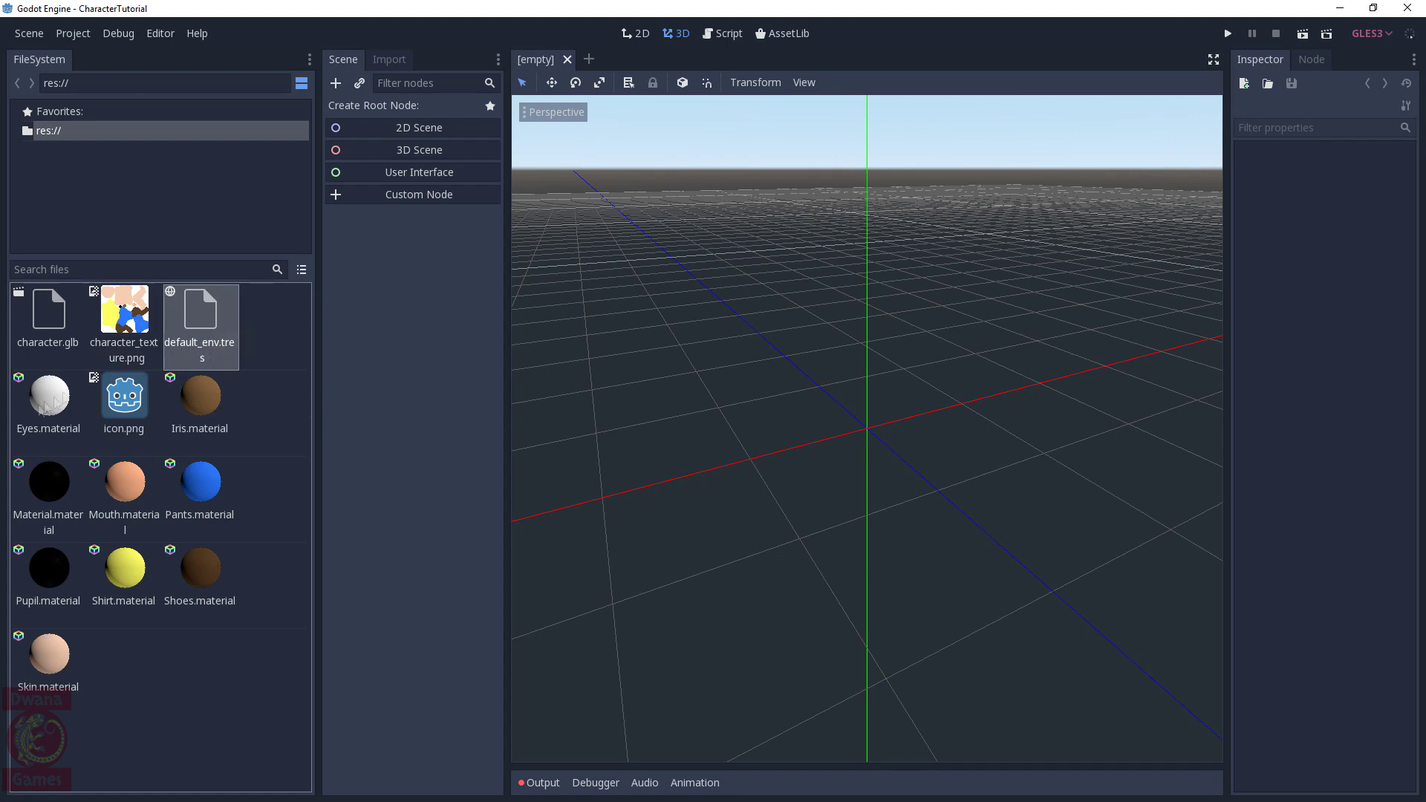
Review the generated Eyes material, the icon, and MaterialsMesh's material list
{"action": "left_click", "coordinate": [36, 410]}
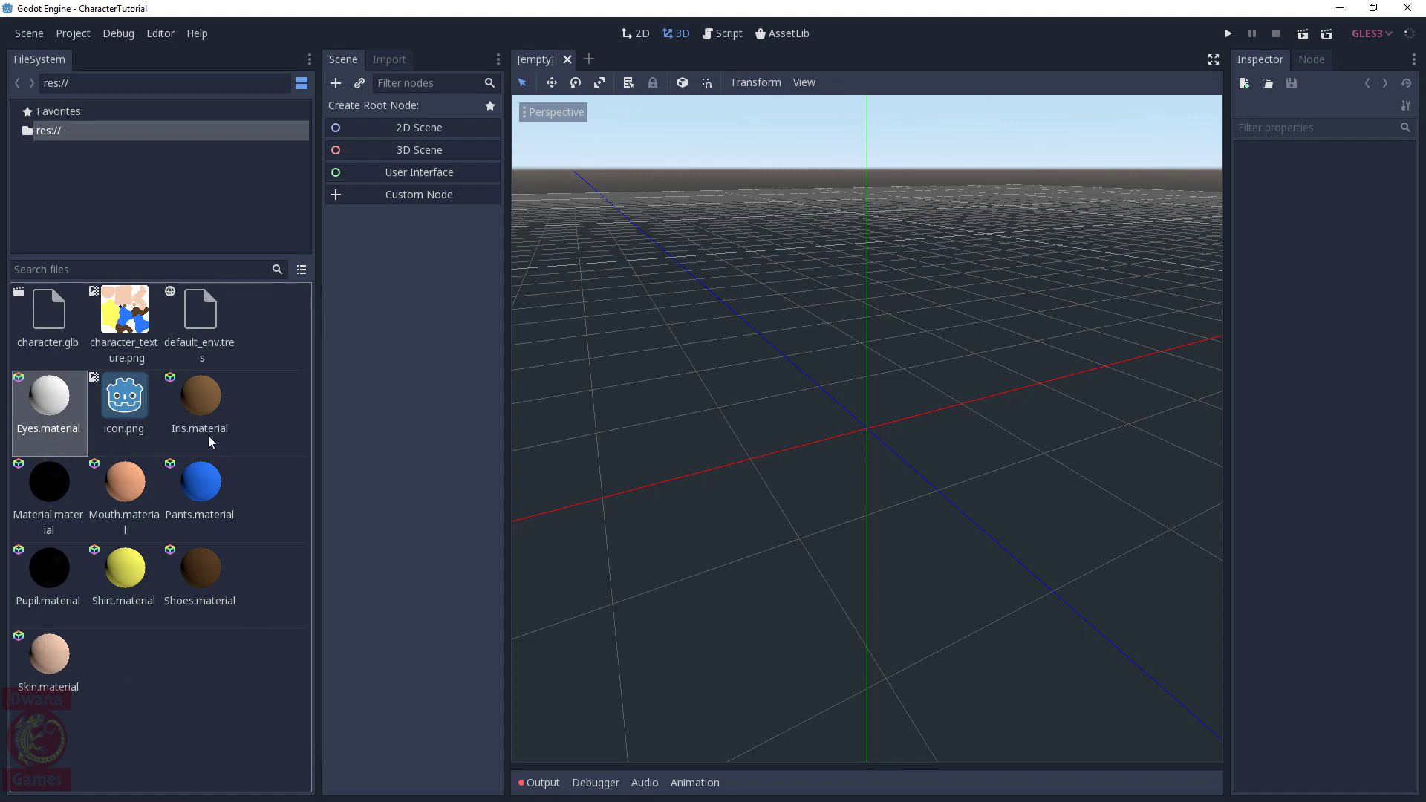
{"action": "left_click", "coordinate": [125, 407]}
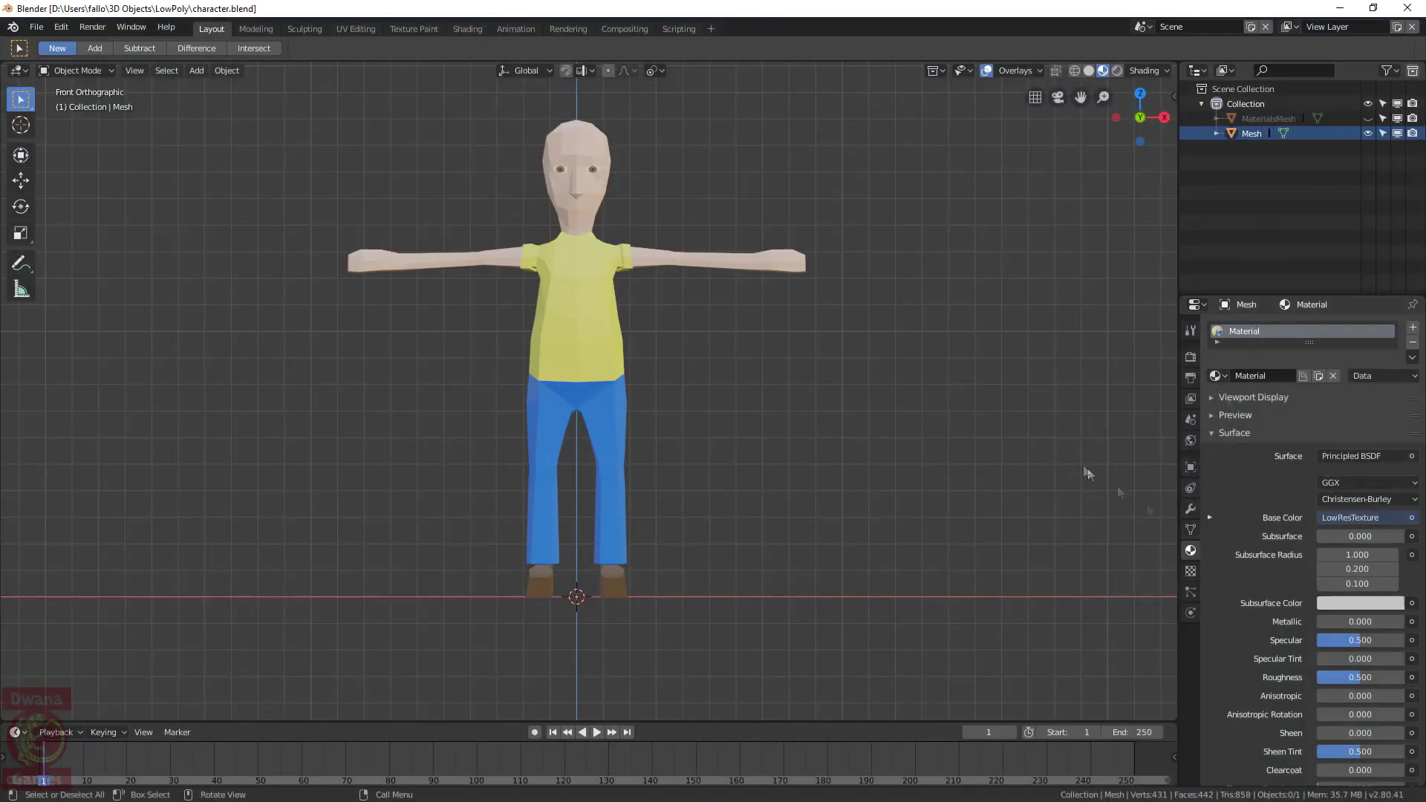
{"action": "left_click", "coordinate": [1252, 116]}
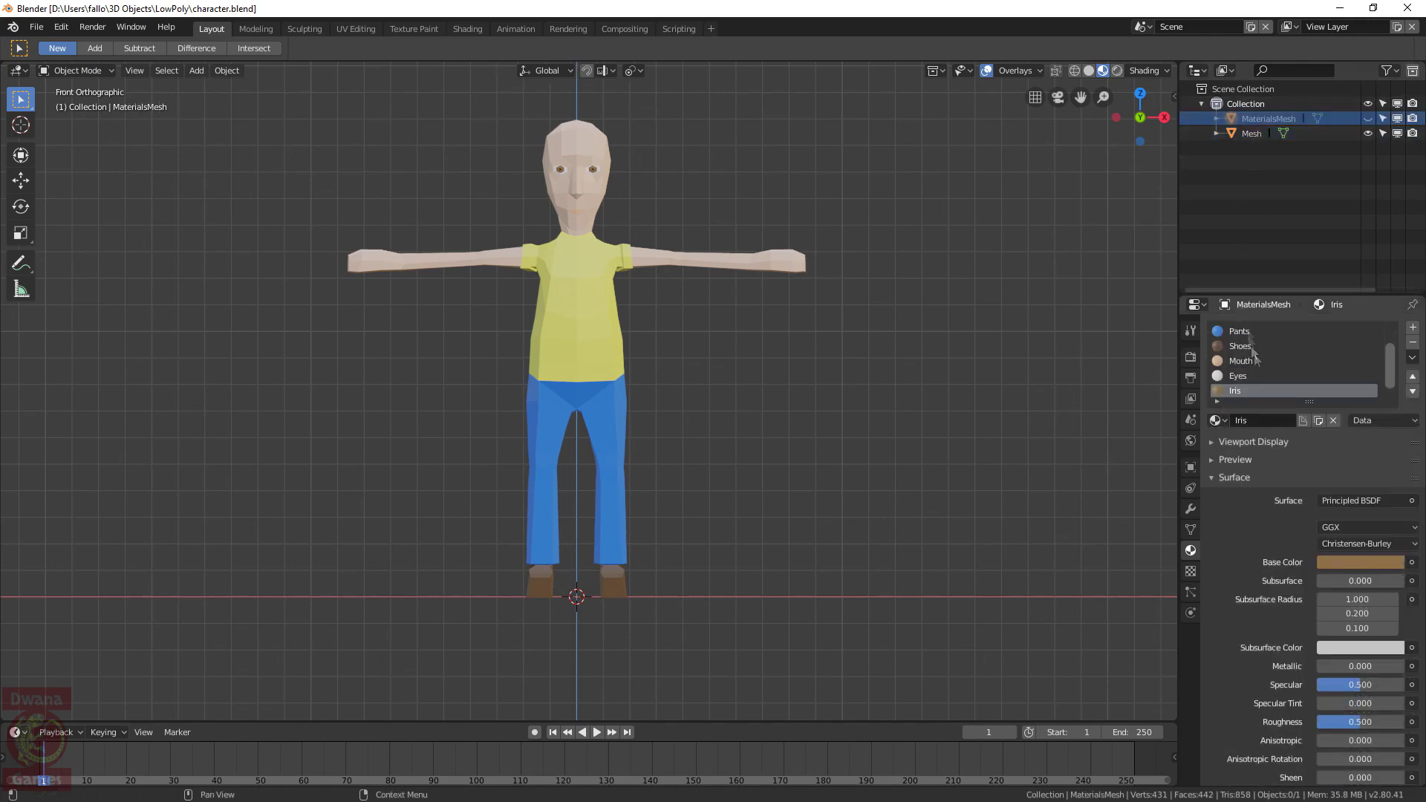
{"action": "scroll", "coordinate": [1256, 355], "scroll_direction": "down", "scroll_amount": 2}
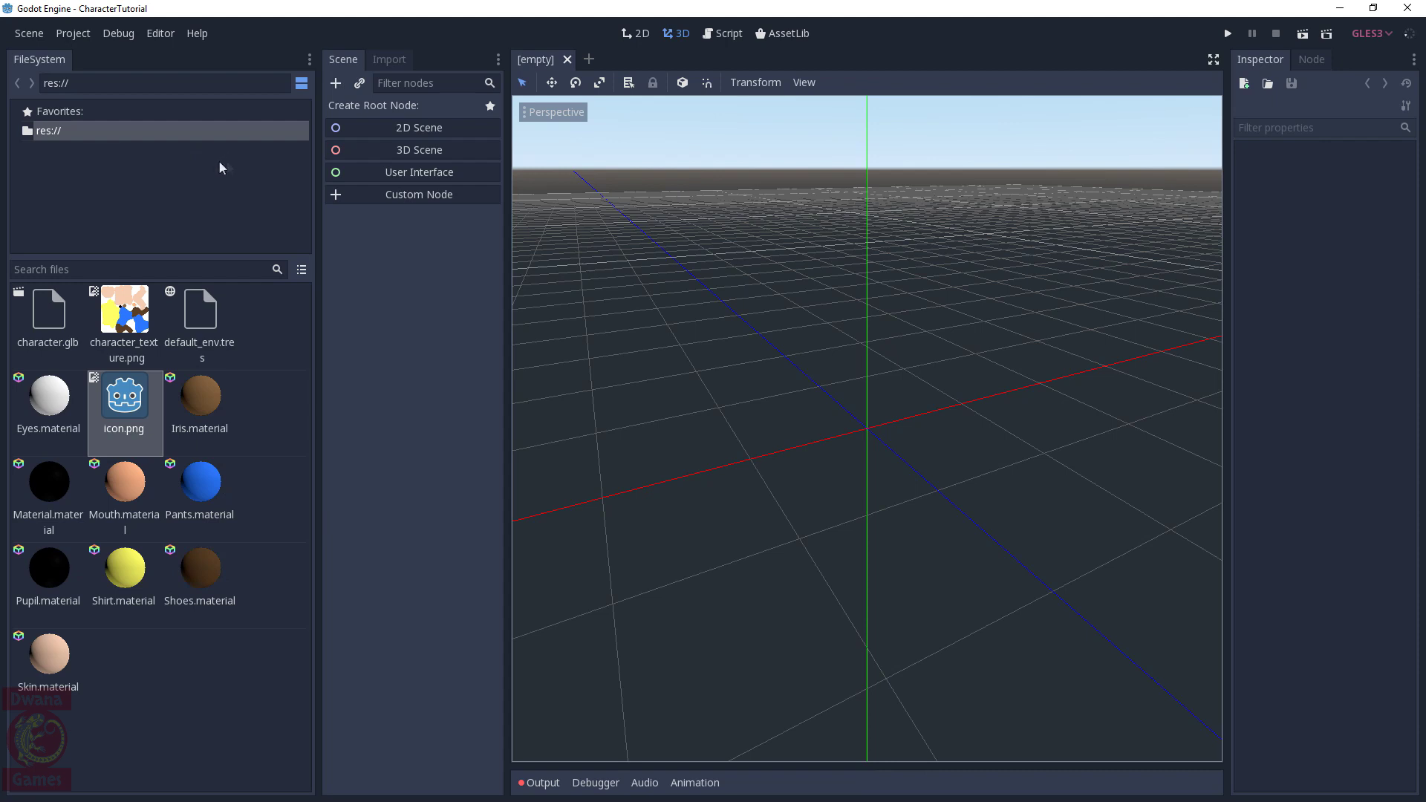
Open character.glb as a New Inherited scene and inspect its Mesh and MaterialsMesh nodes
{"action": "double_click", "coordinate": [47, 318]}
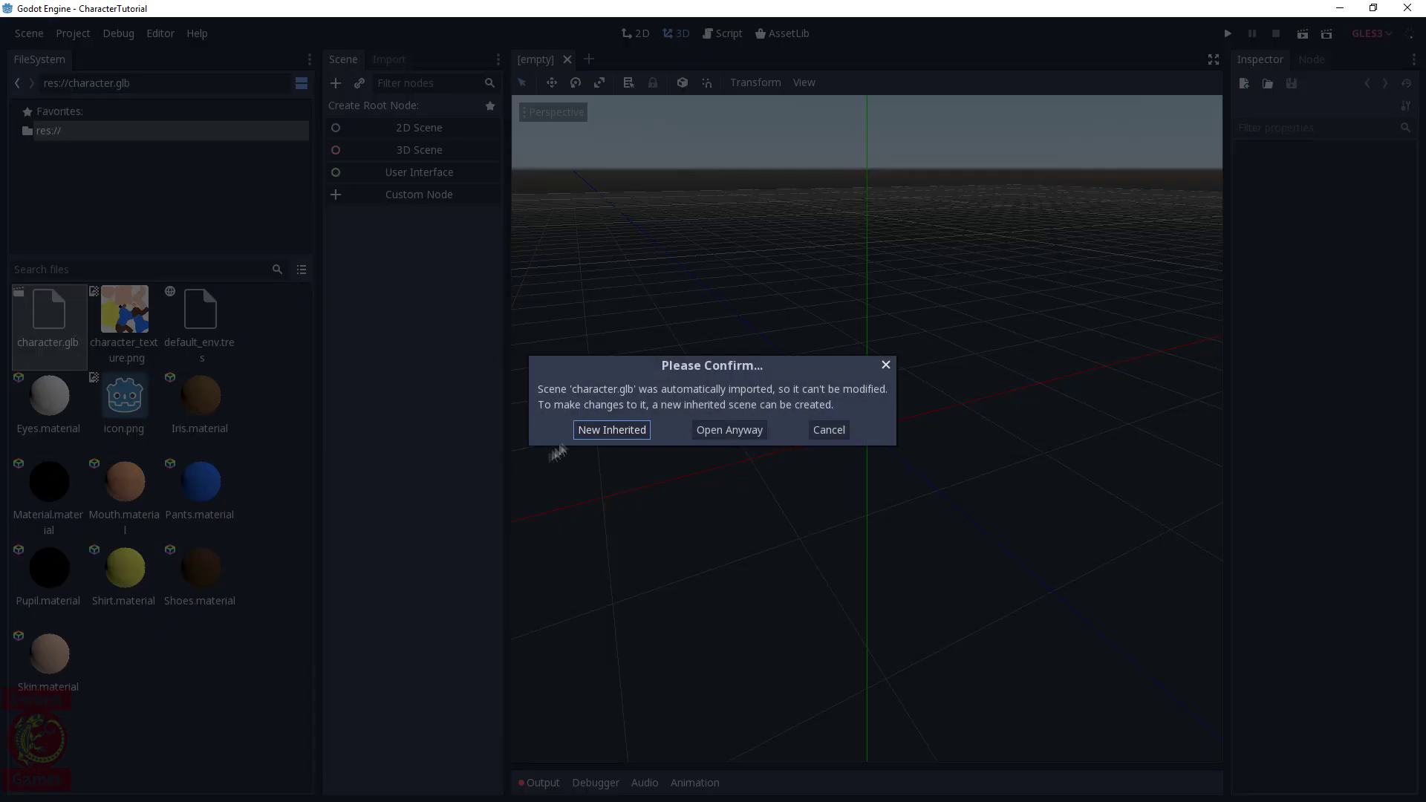
{"action": "left_click", "coordinate": [606, 435]}
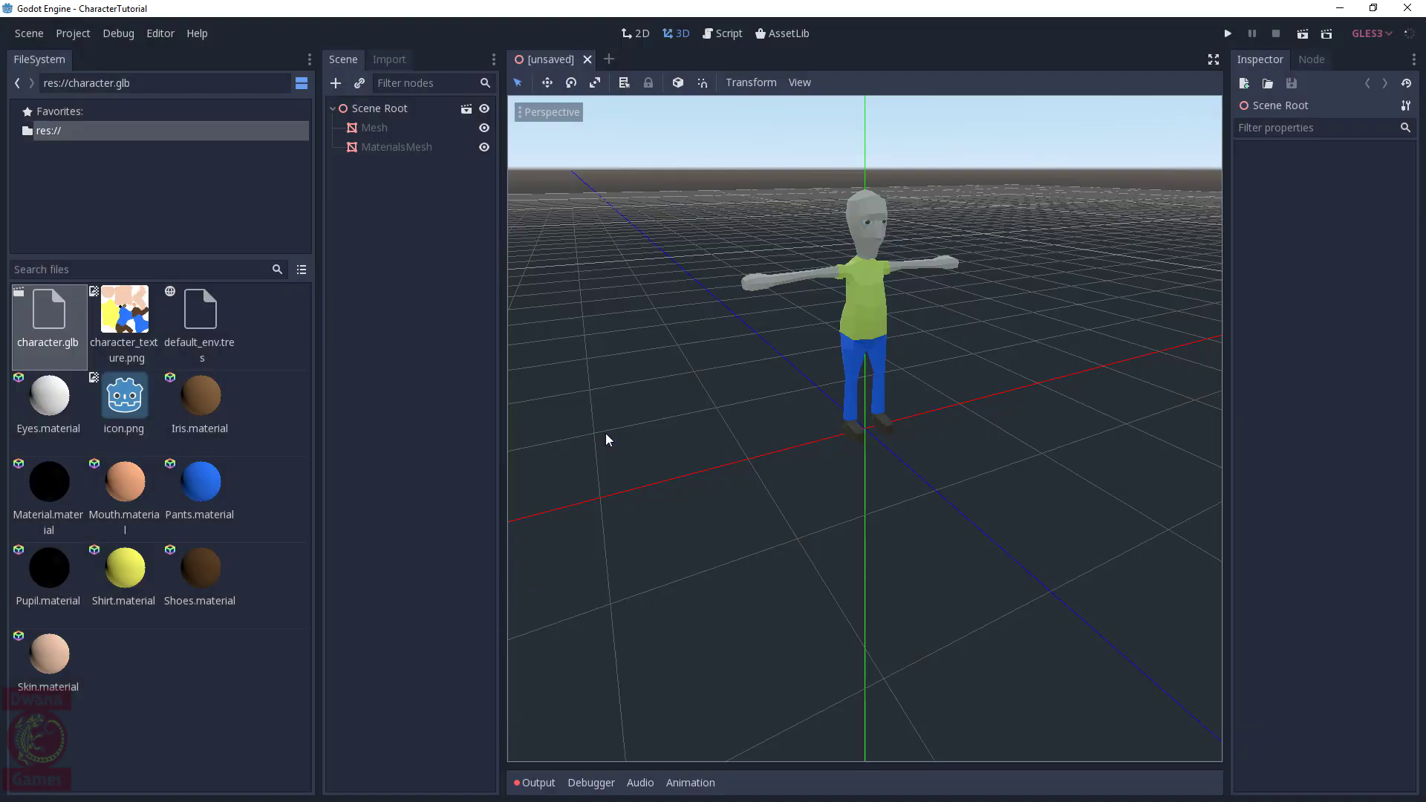
{"action": "left_click", "coordinate": [374, 134]}
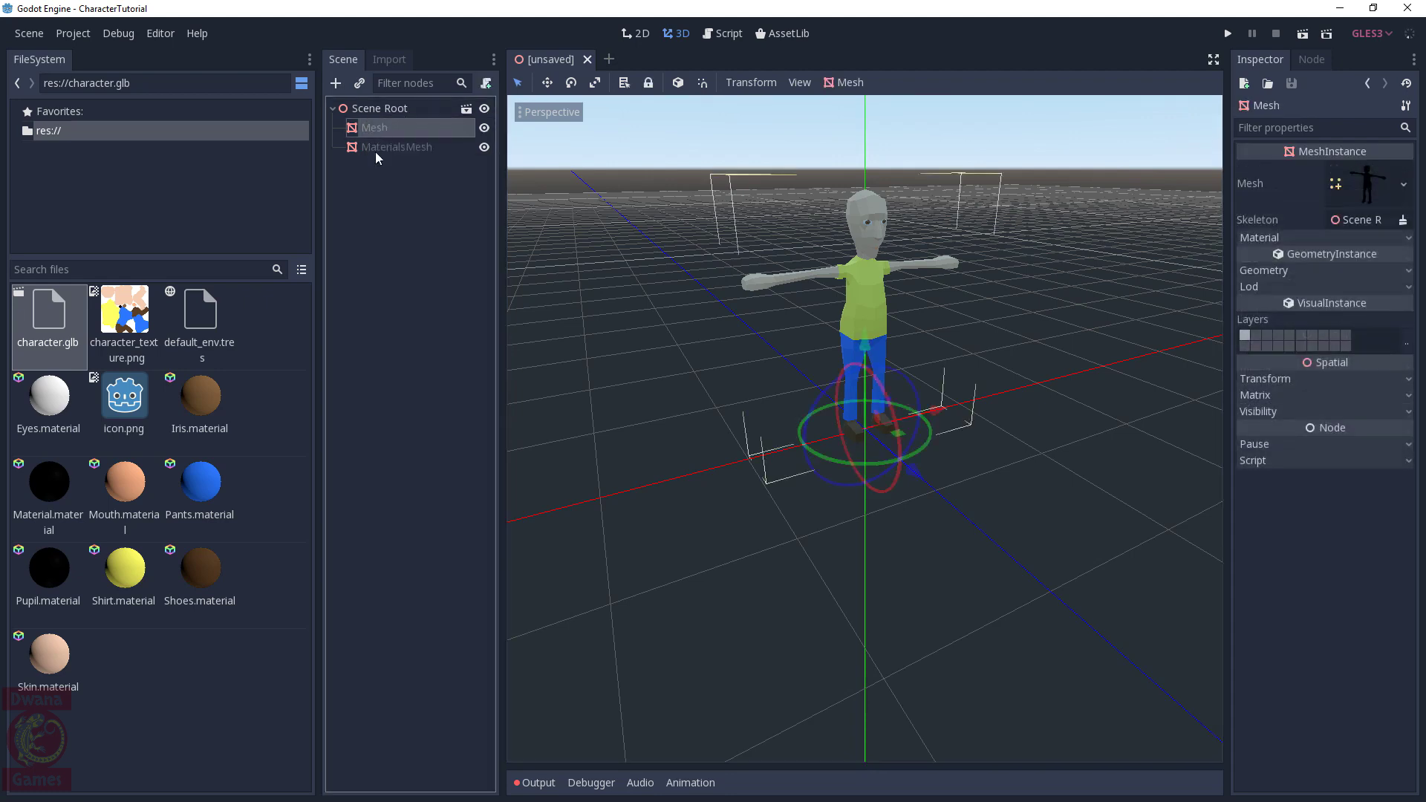
{"action": "left_click", "coordinate": [381, 150]}
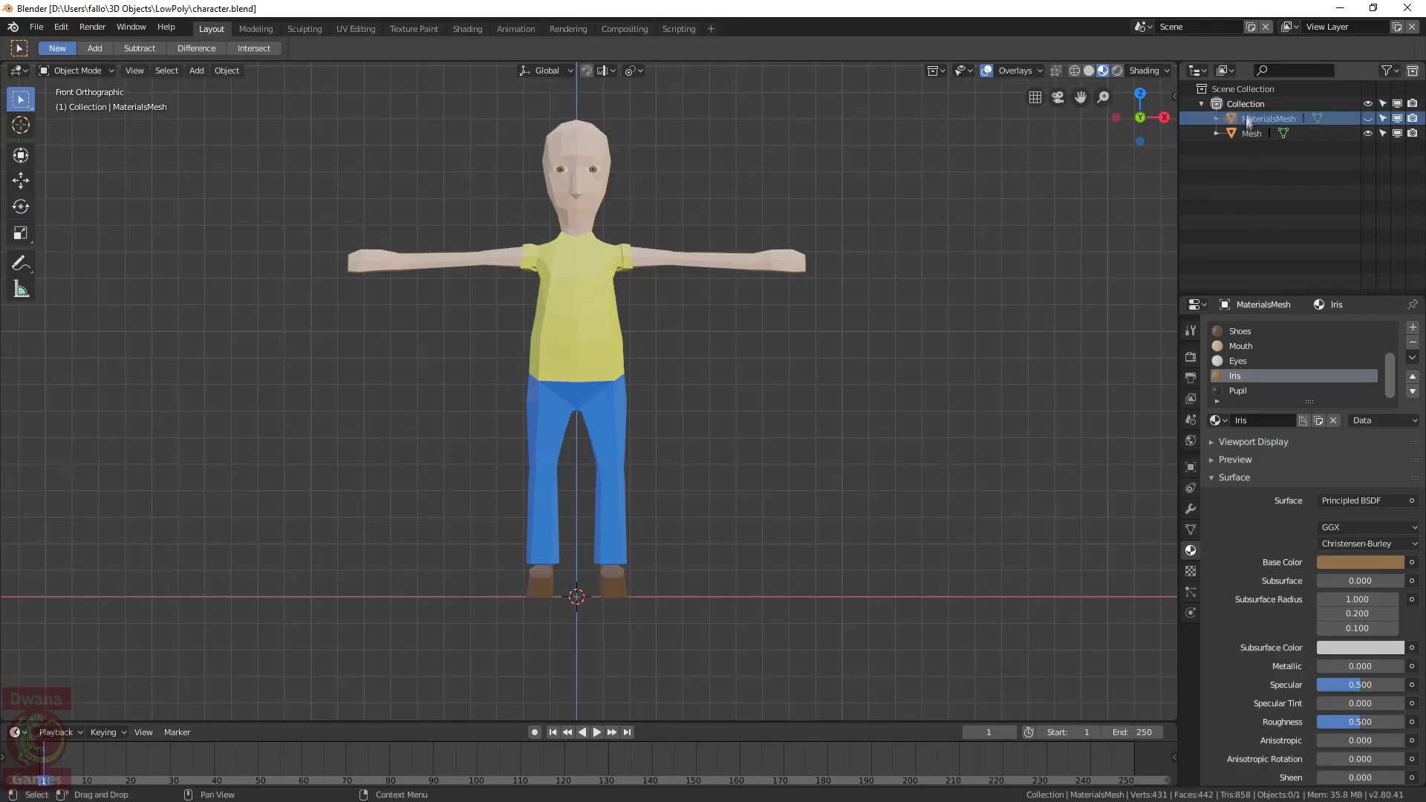
{"action": "left_click", "coordinate": [1255, 136]}
{"action": "left_click", "coordinate": [1255, 121]}
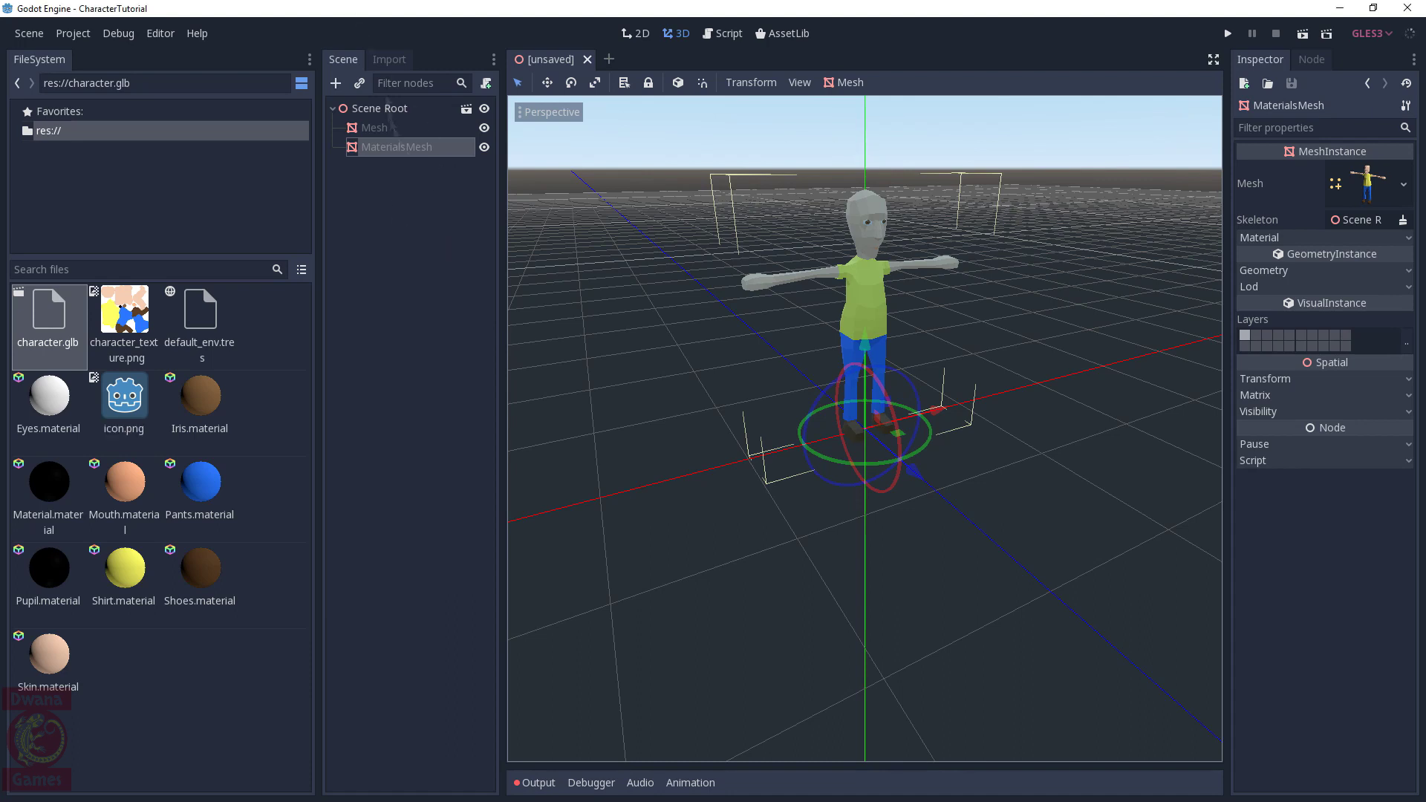
Dock character.glb's import settings beneath the scene tree and check the import type list
{"action": "left_click", "coordinate": [395, 62]}
{"action": "left_click", "coordinate": [493, 60]}
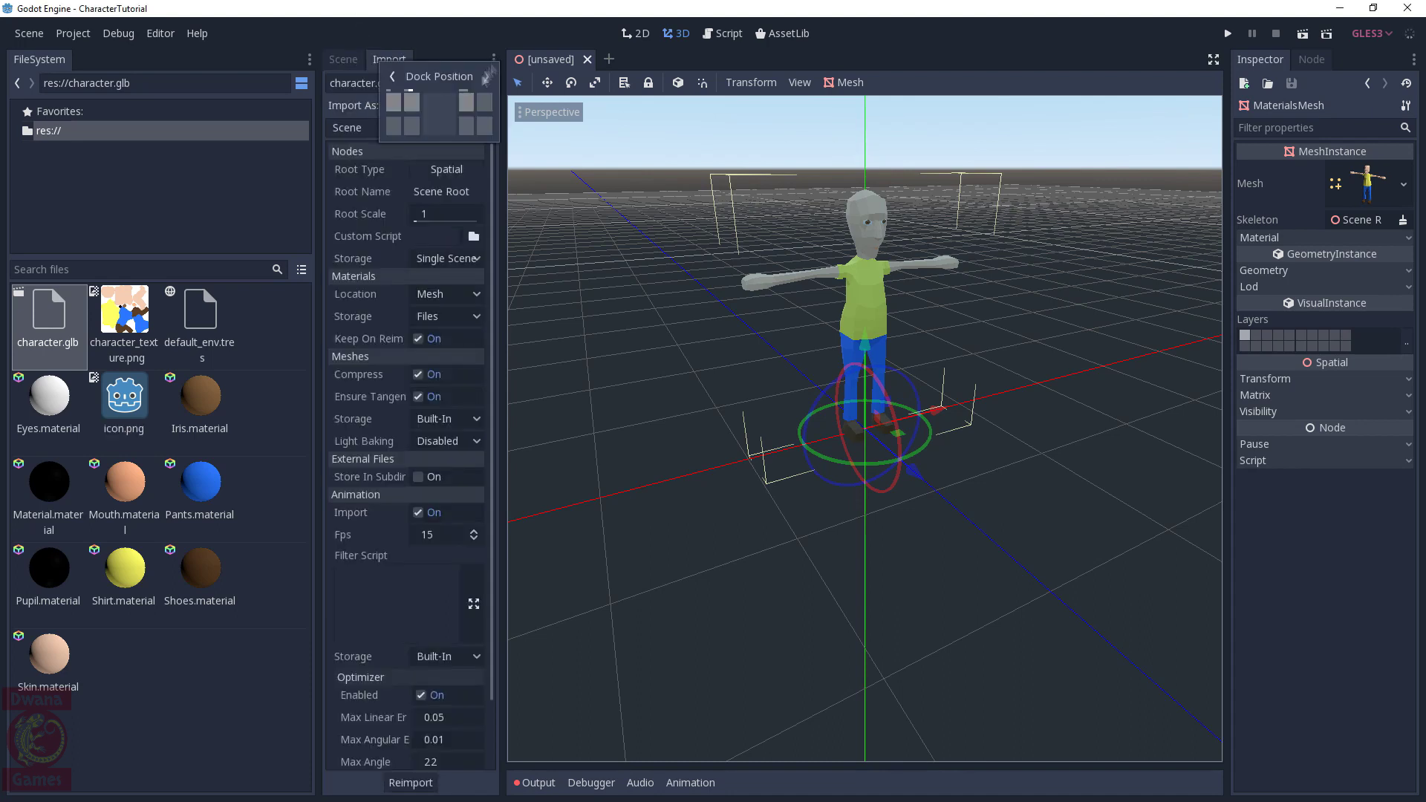
{"action": "left_click", "coordinate": [412, 129]}
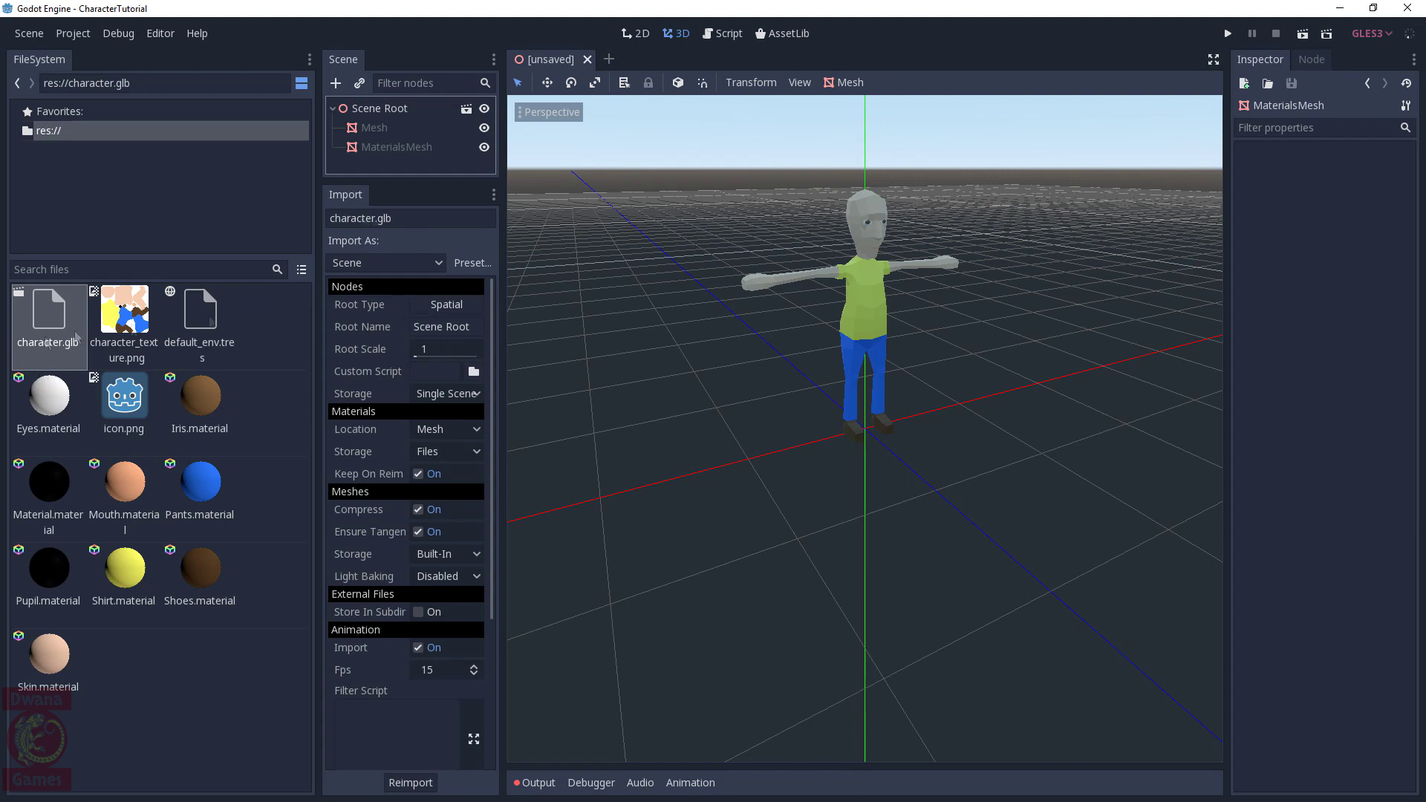
{"action": "left_click", "coordinate": [438, 265]}
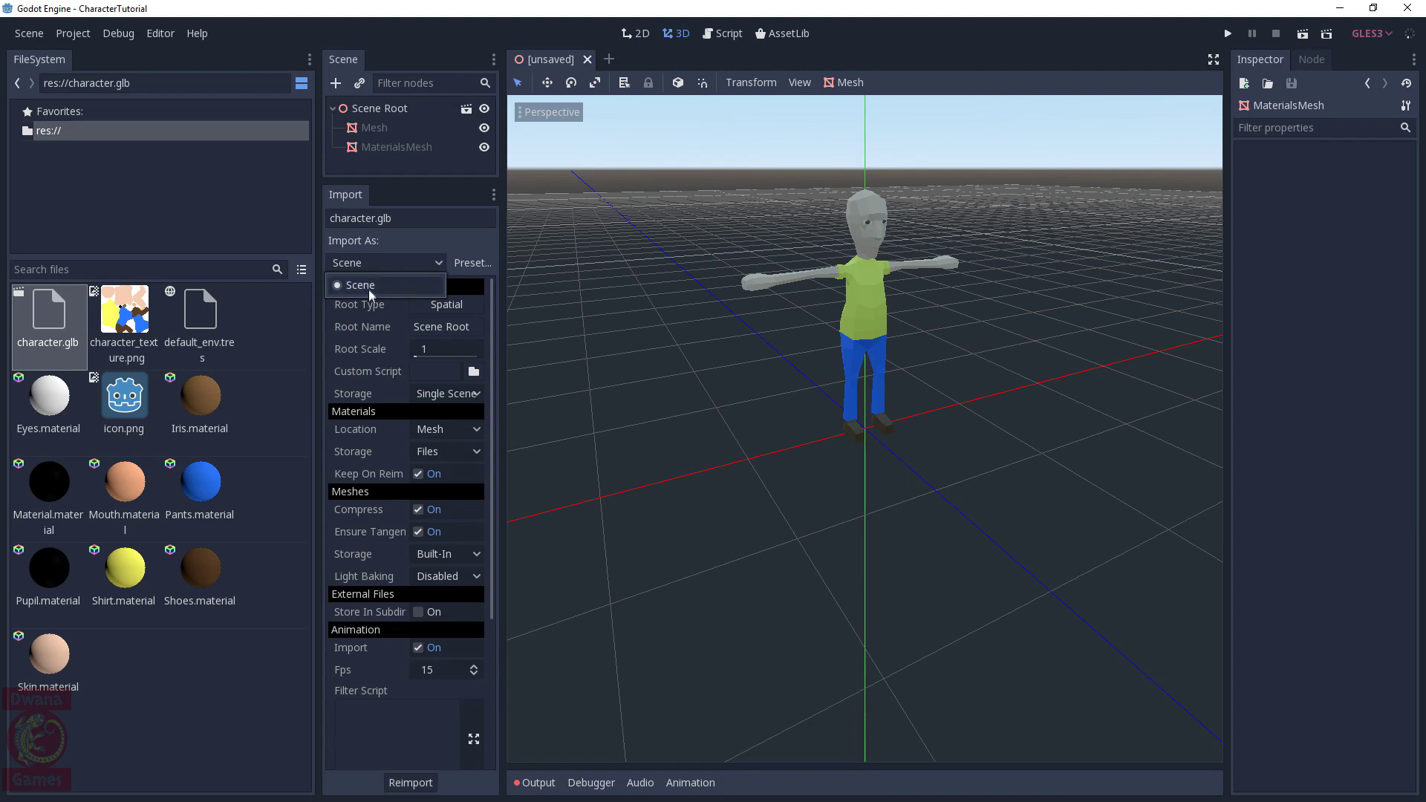
{"action": "left_click", "coordinate": [404, 238]}
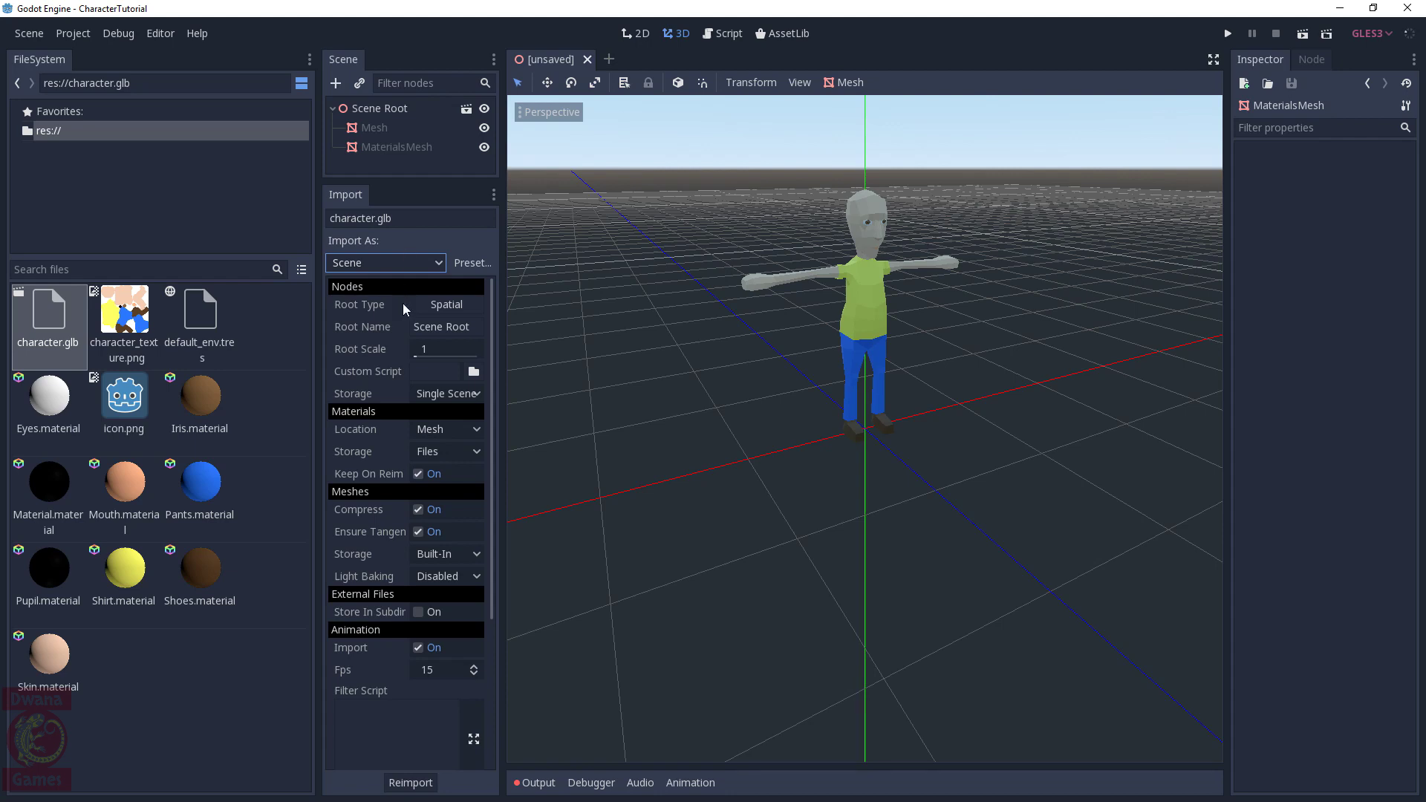
Change the import Root Type from Spatial to KinematicBody
{"action": "left_click", "coordinate": [450, 306]}
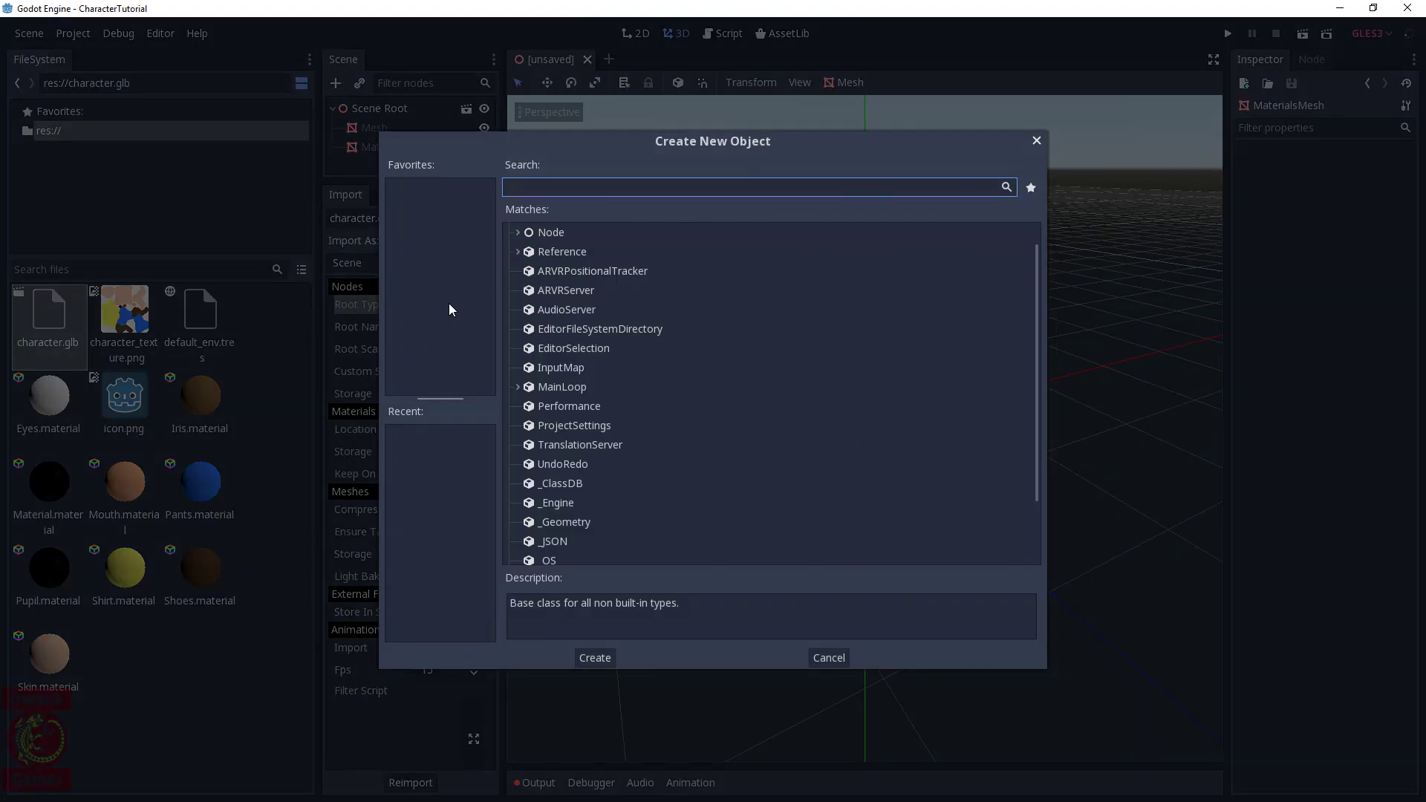
{"action": "type", "text": "kine"}
{"action": "left_click", "coordinate": [591, 300]}
{"action": "left_click", "coordinate": [594, 658]}
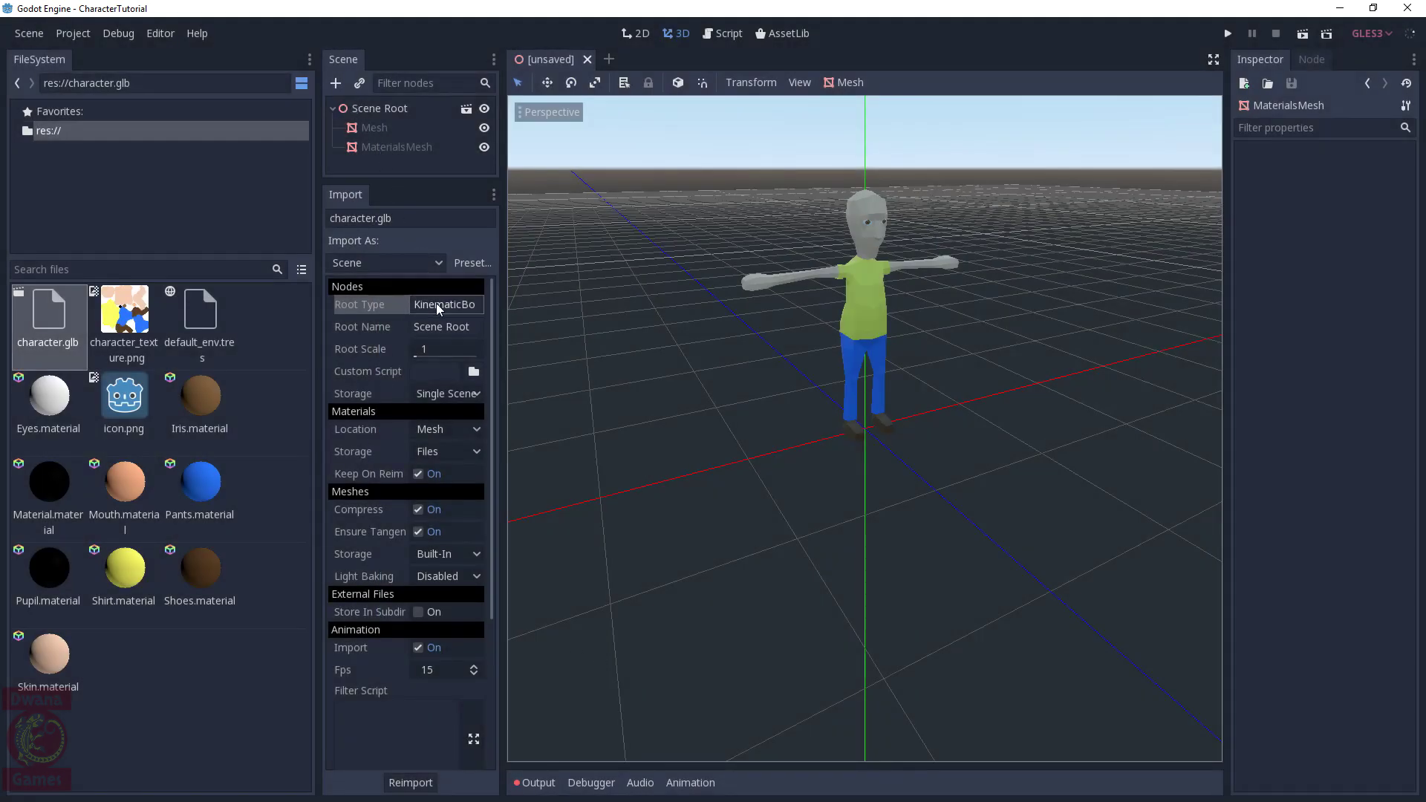
Reimport with KinematicBody, then set Root Scale to 2 and reimport again
{"action": "left_click", "coordinate": [413, 786]}
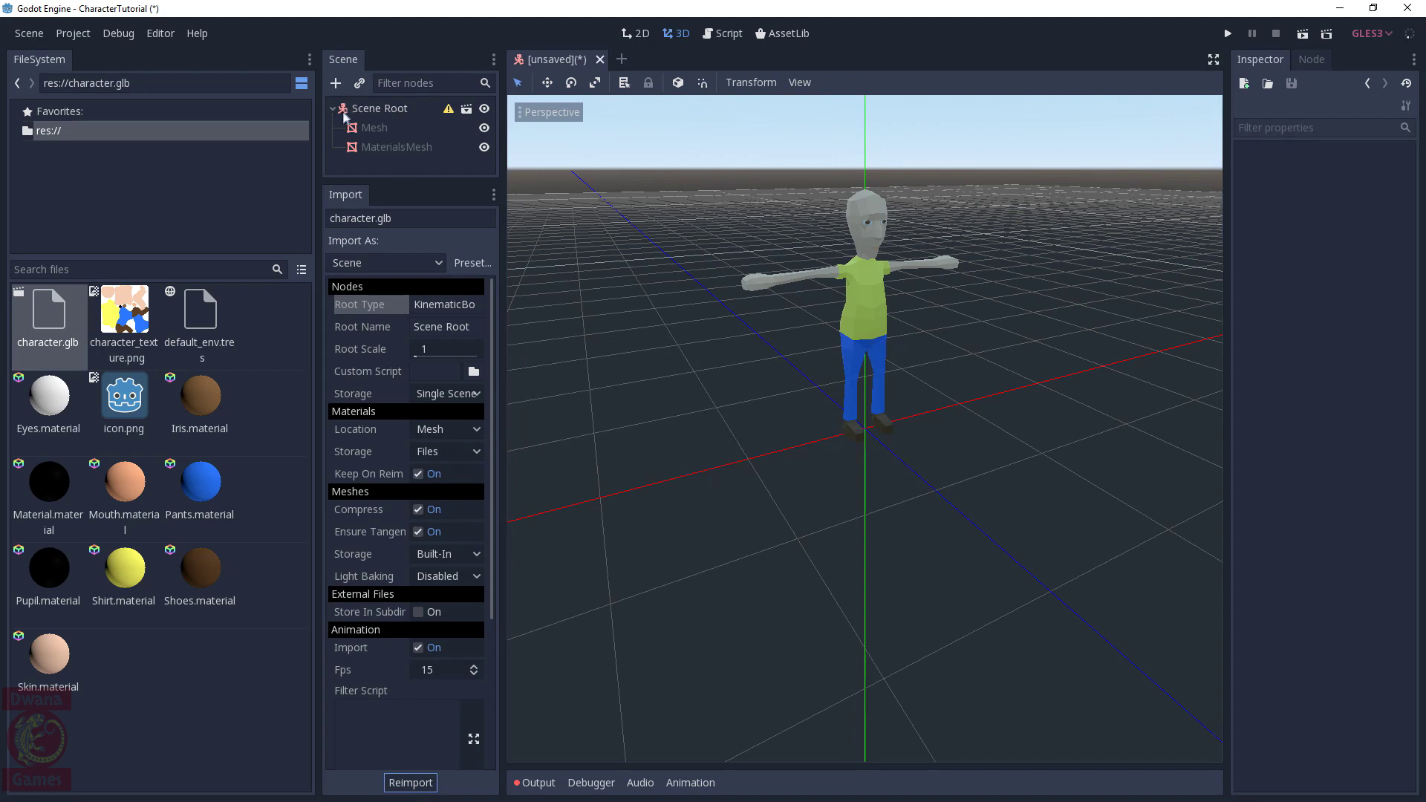
{"action": "left_click", "coordinate": [438, 330]}
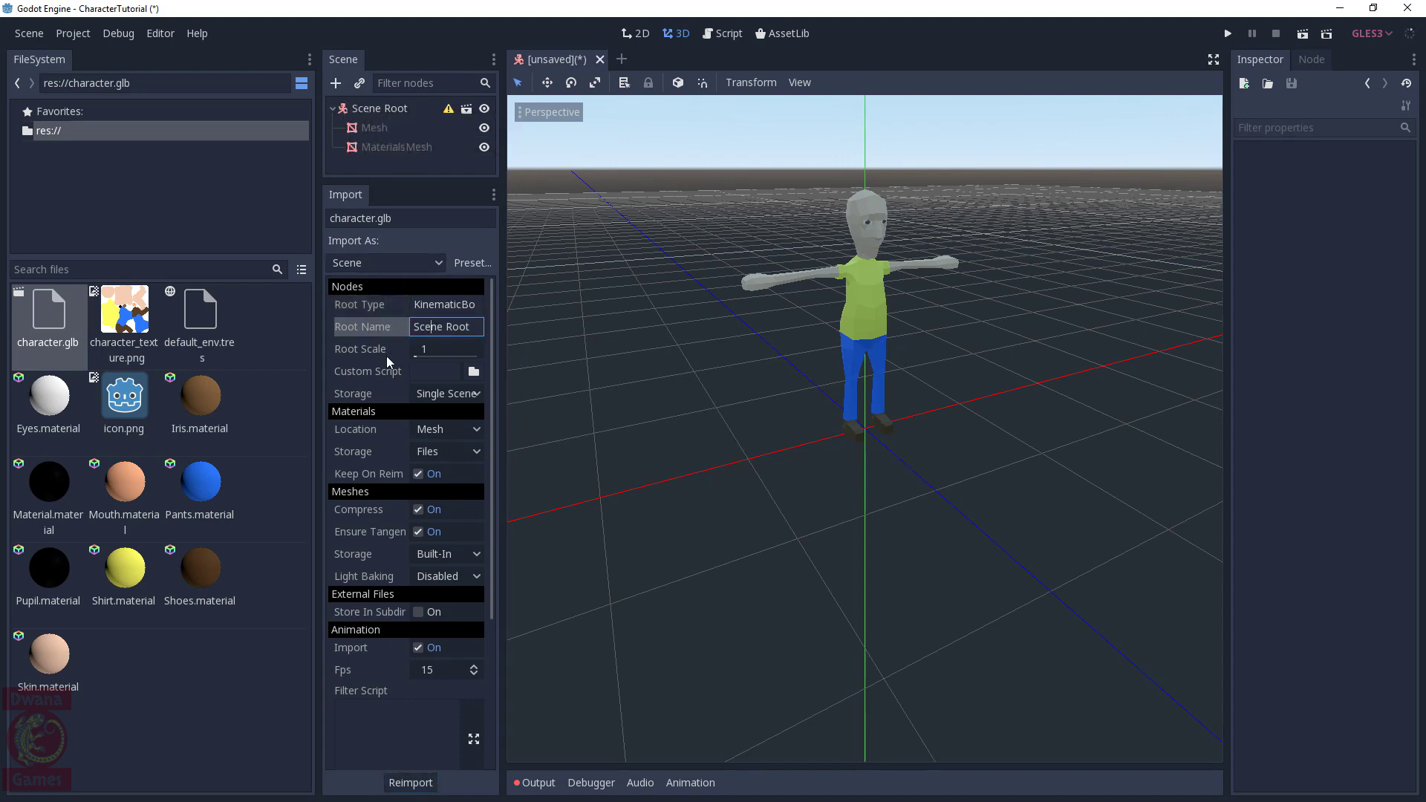
{"action": "mouse_move", "coordinate": [425, 353]}
{"action": "left_click", "coordinate": [435, 348]}
{"action": "type", "text": "2"}
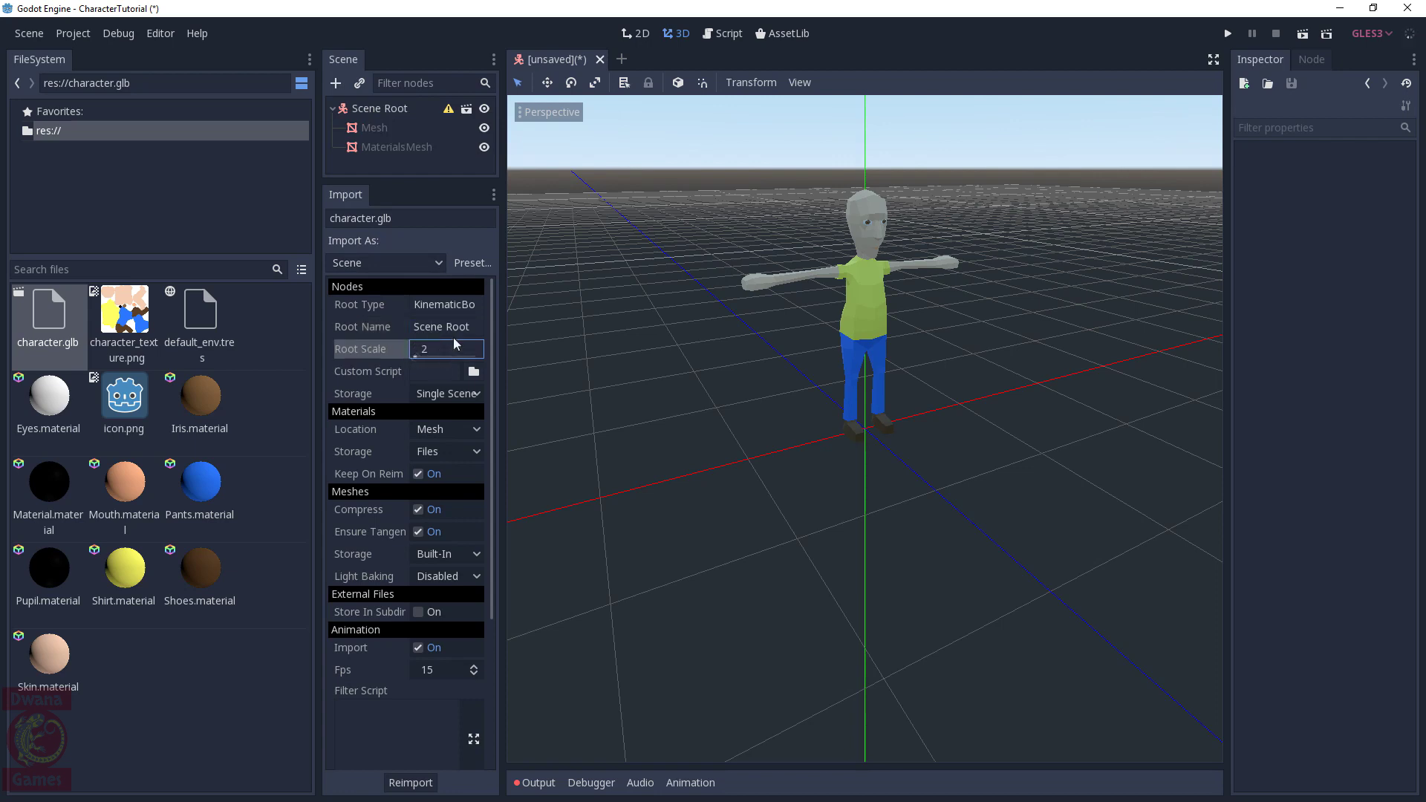
{"action": "left_click", "coordinate": [411, 782]}
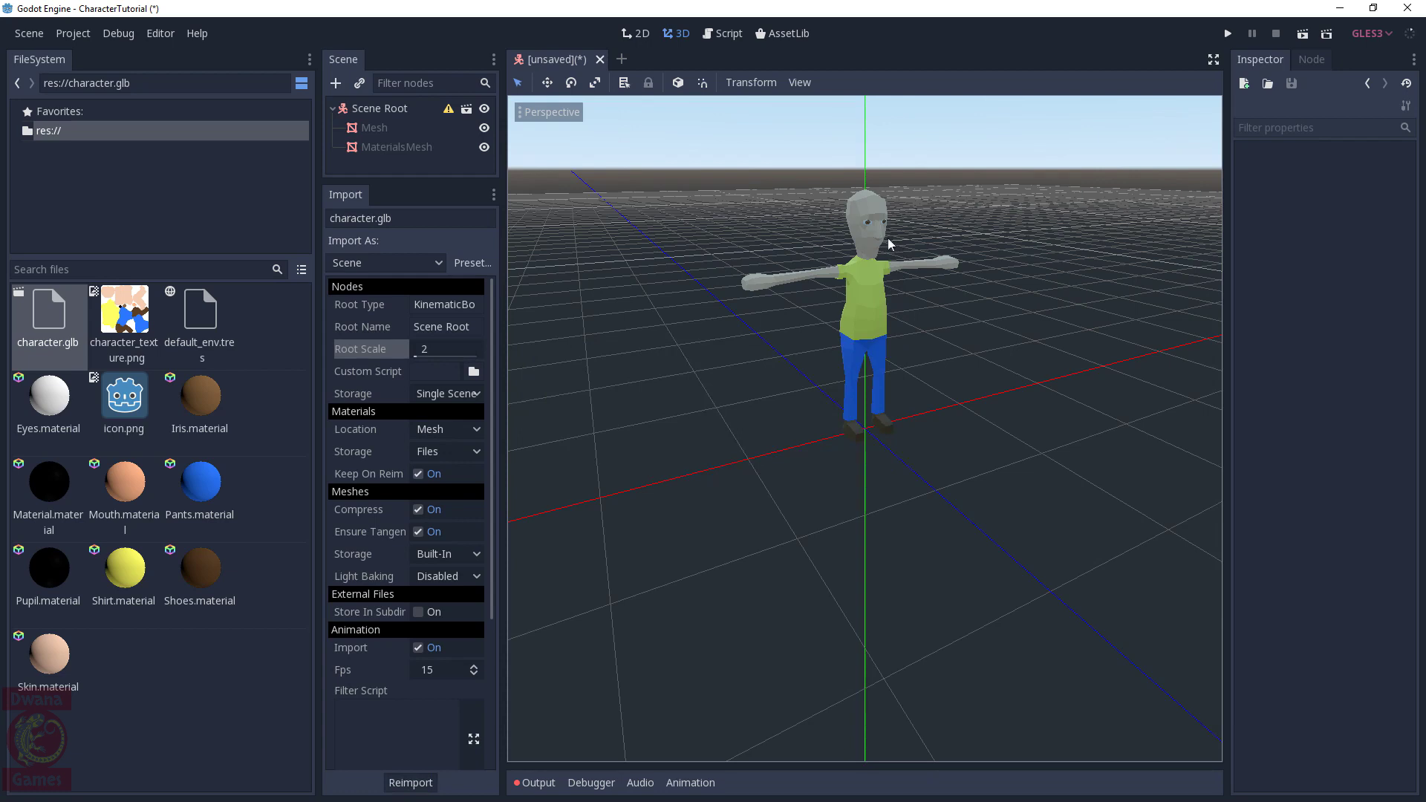
Close the character scene, saving it as Character.tscn
{"action": "left_click", "coordinate": [601, 59]}
{"action": "left_click", "coordinate": [652, 422]}
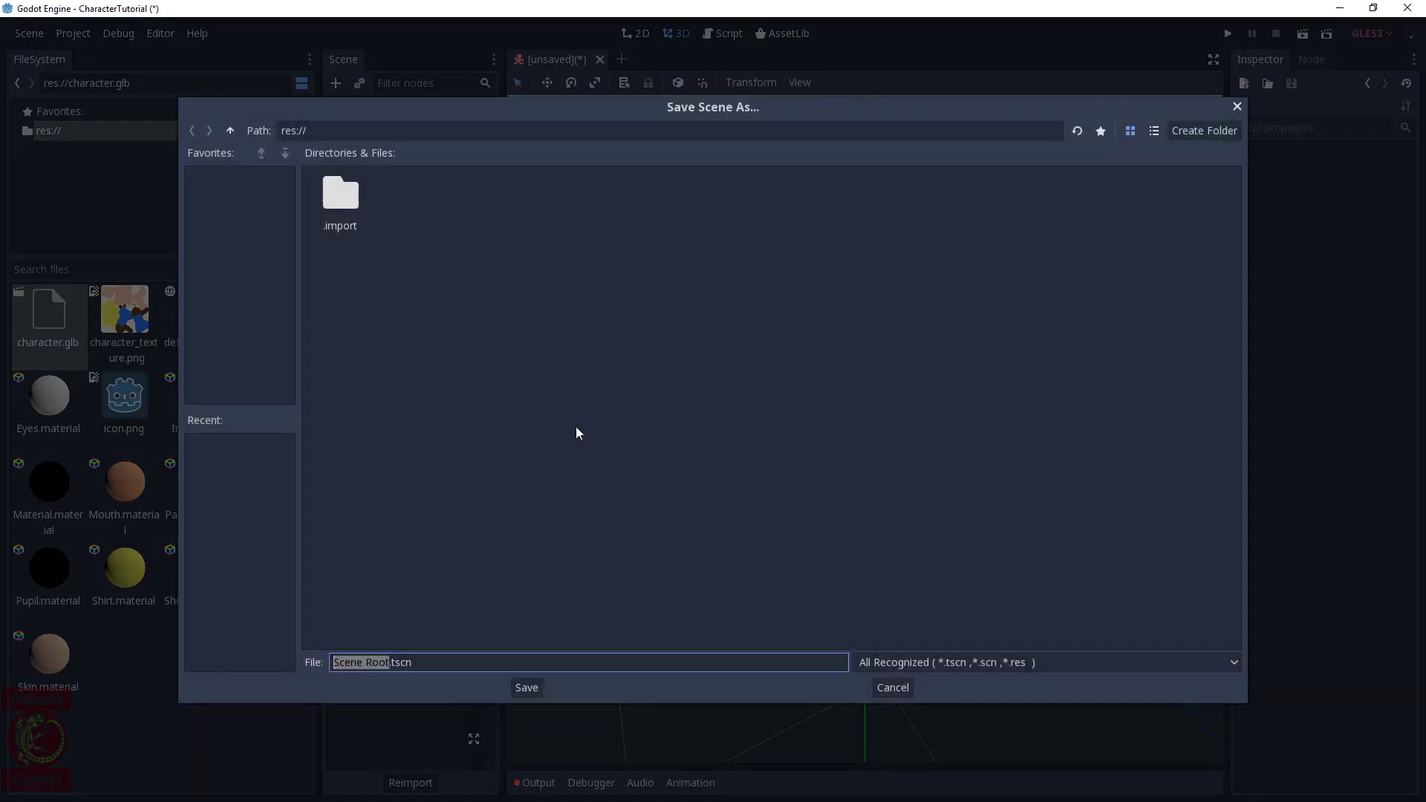
{"action": "type", "text": "Character"}
{"action": "key", "text": "Return"}
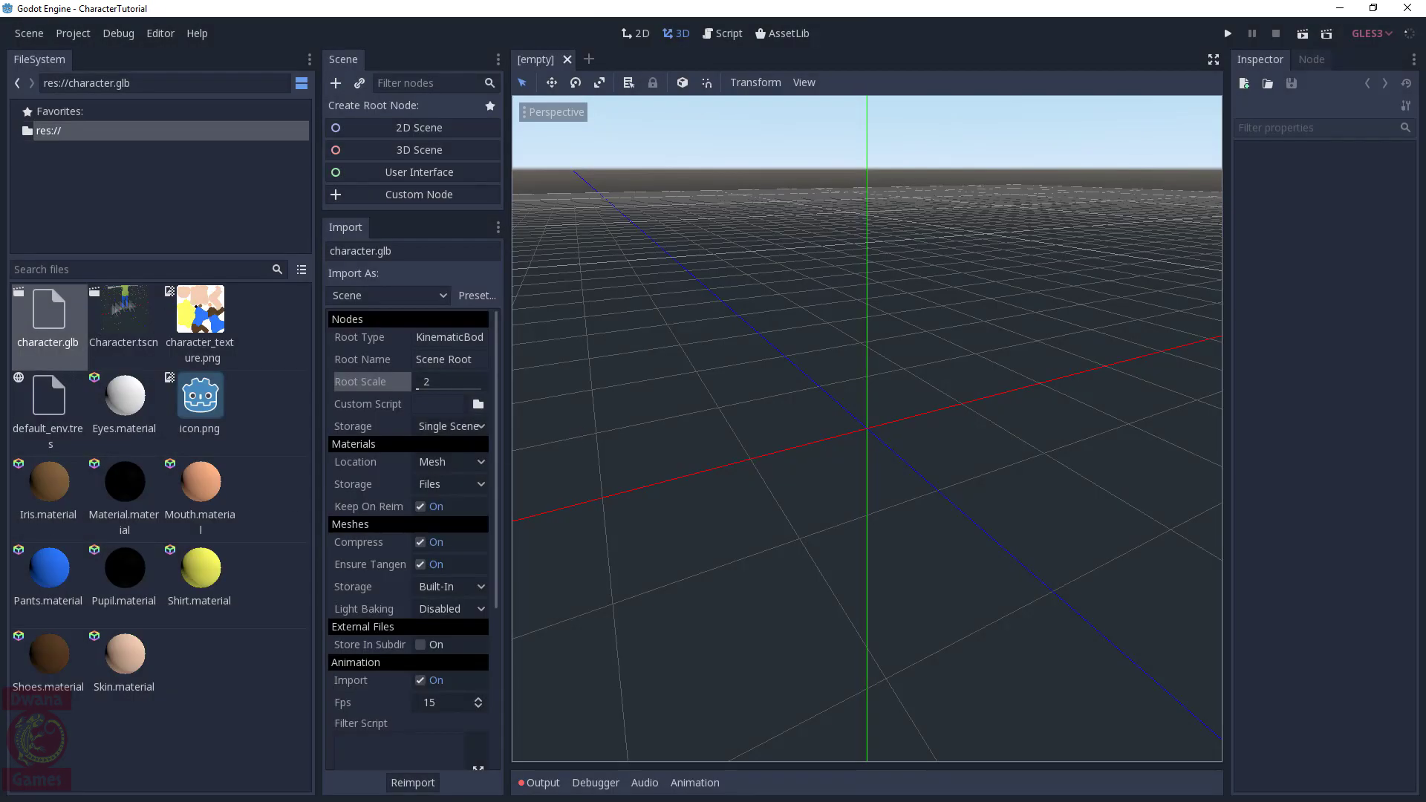
Reopen Character.tscn, set character.glb's Root Scale back to 1 and reimport
{"action": "double_click", "coordinate": [138, 305]}
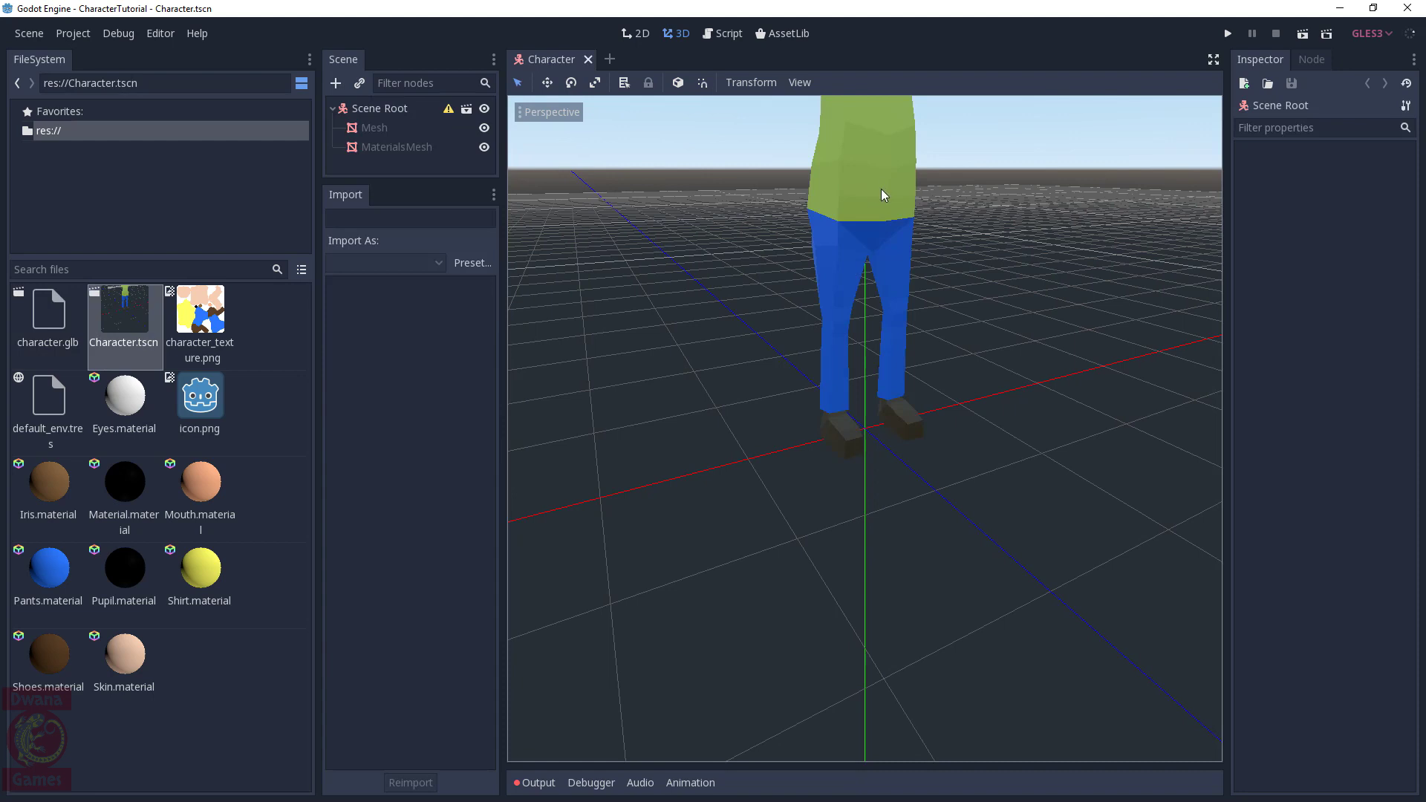
{"action": "left_click", "coordinate": [38, 324]}
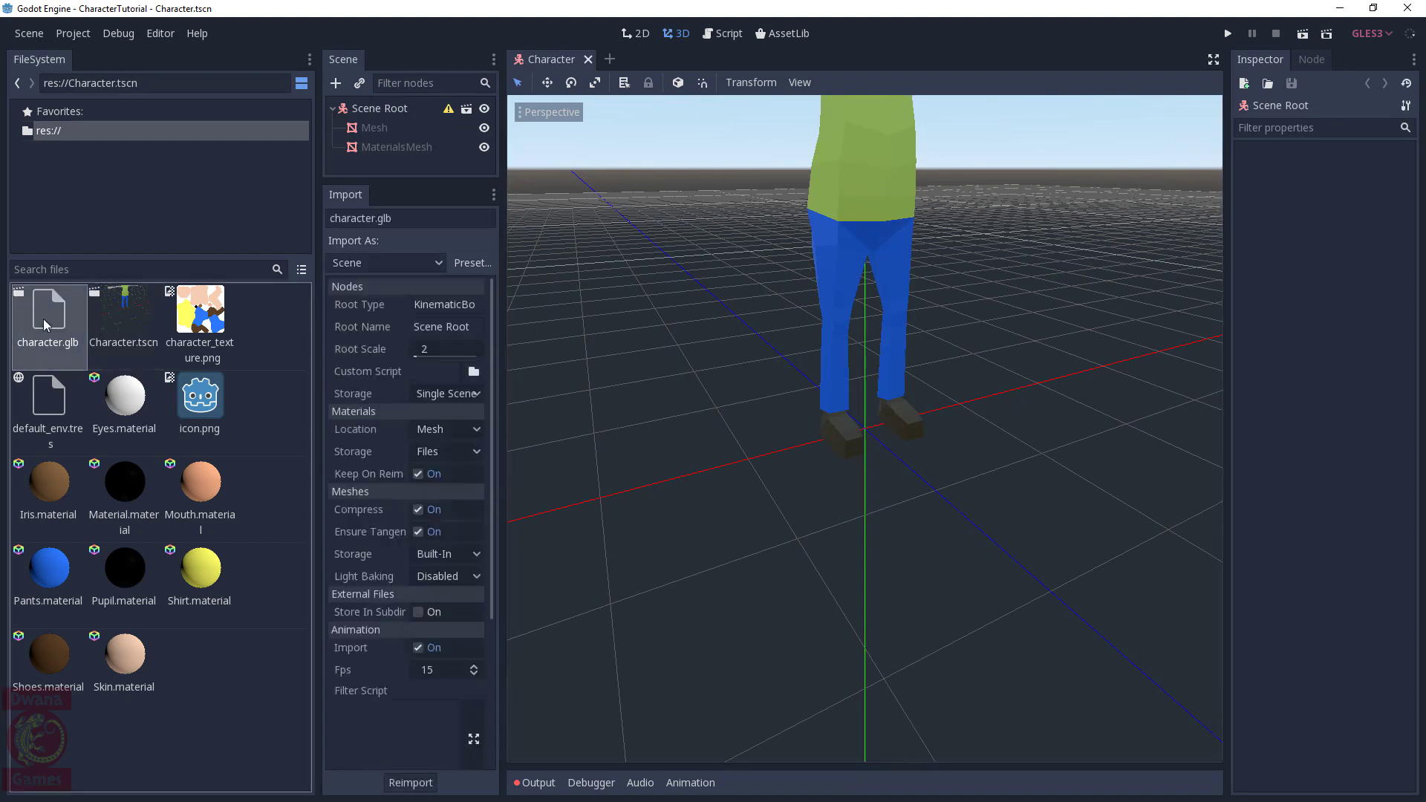
{"action": "left_click", "coordinate": [440, 350]}
{"action": "key", "text": "BackSpace"}
{"action": "type", "text": "1"}
{"action": "left_click", "coordinate": [411, 782]}
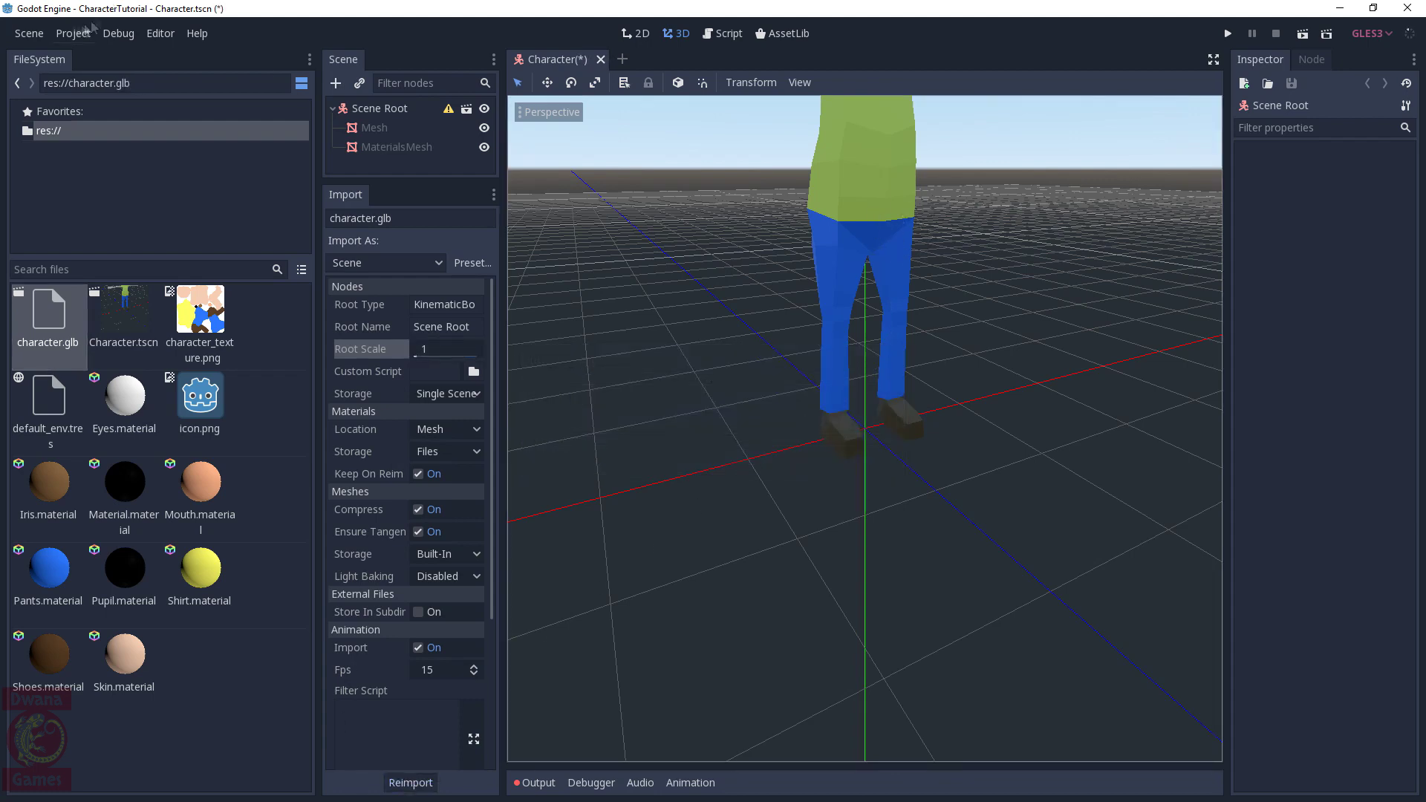
Revert Character.tscn to its saved version using Scene > Revert Scene
{"action": "left_click", "coordinate": [30, 34]}
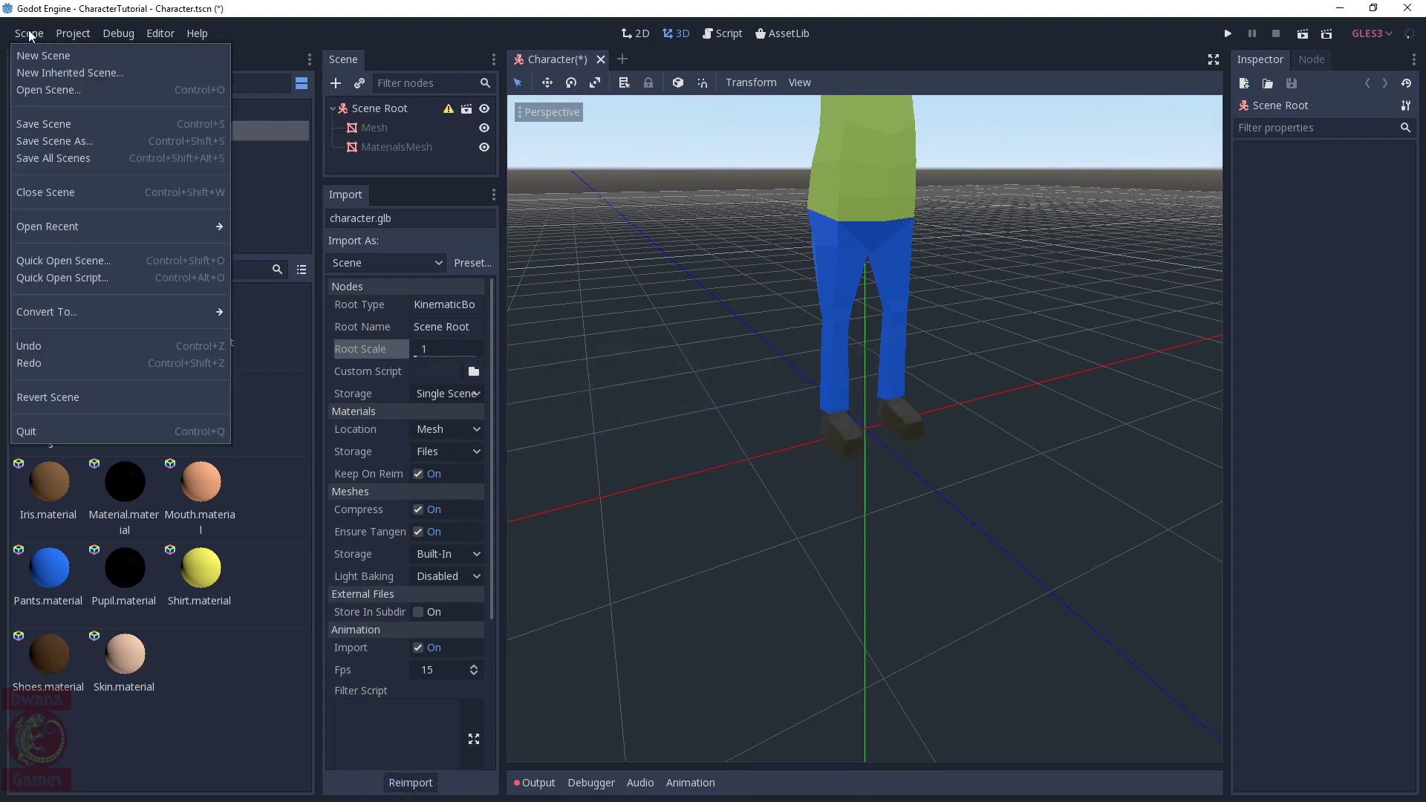
{"action": "left_click", "coordinate": [65, 398]}
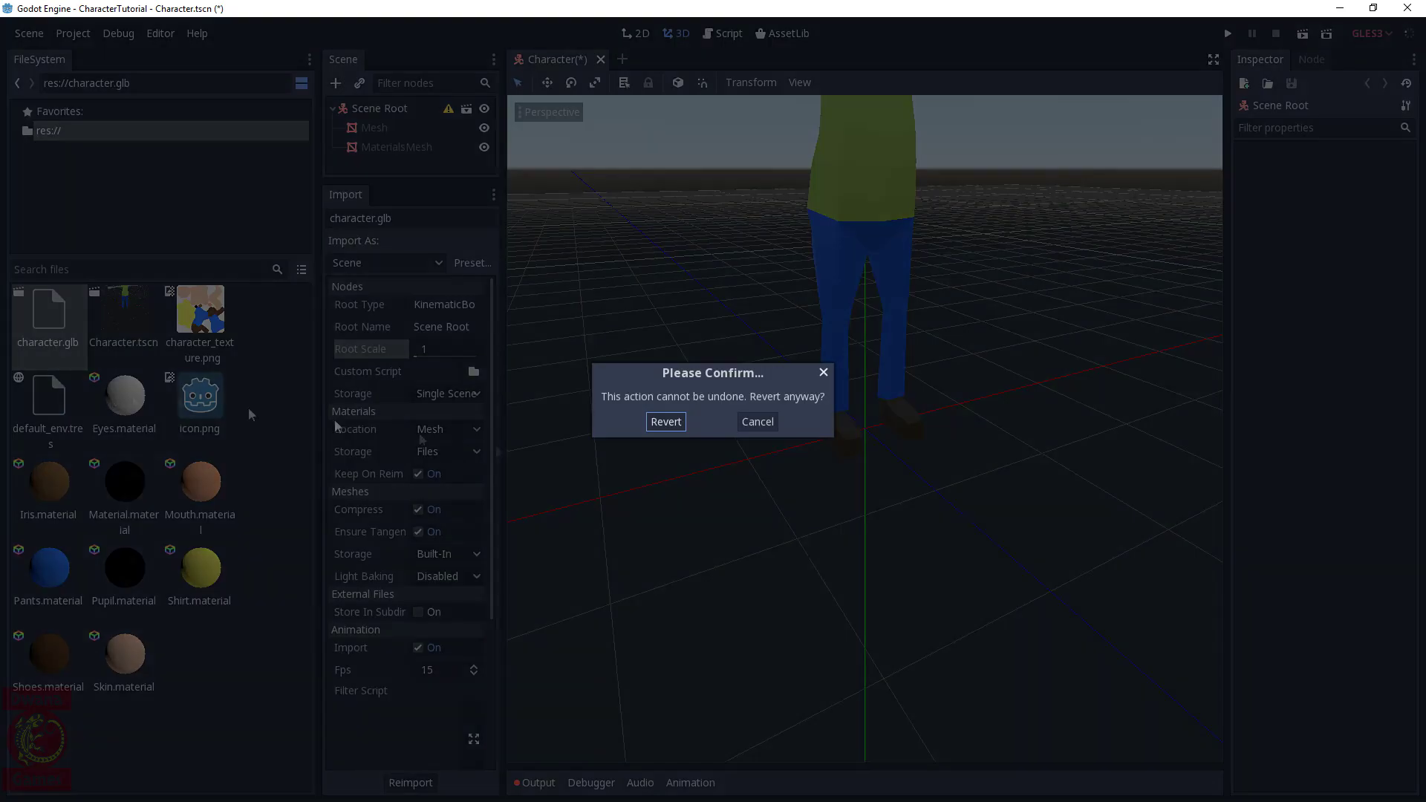
{"action": "left_click", "coordinate": [667, 423]}
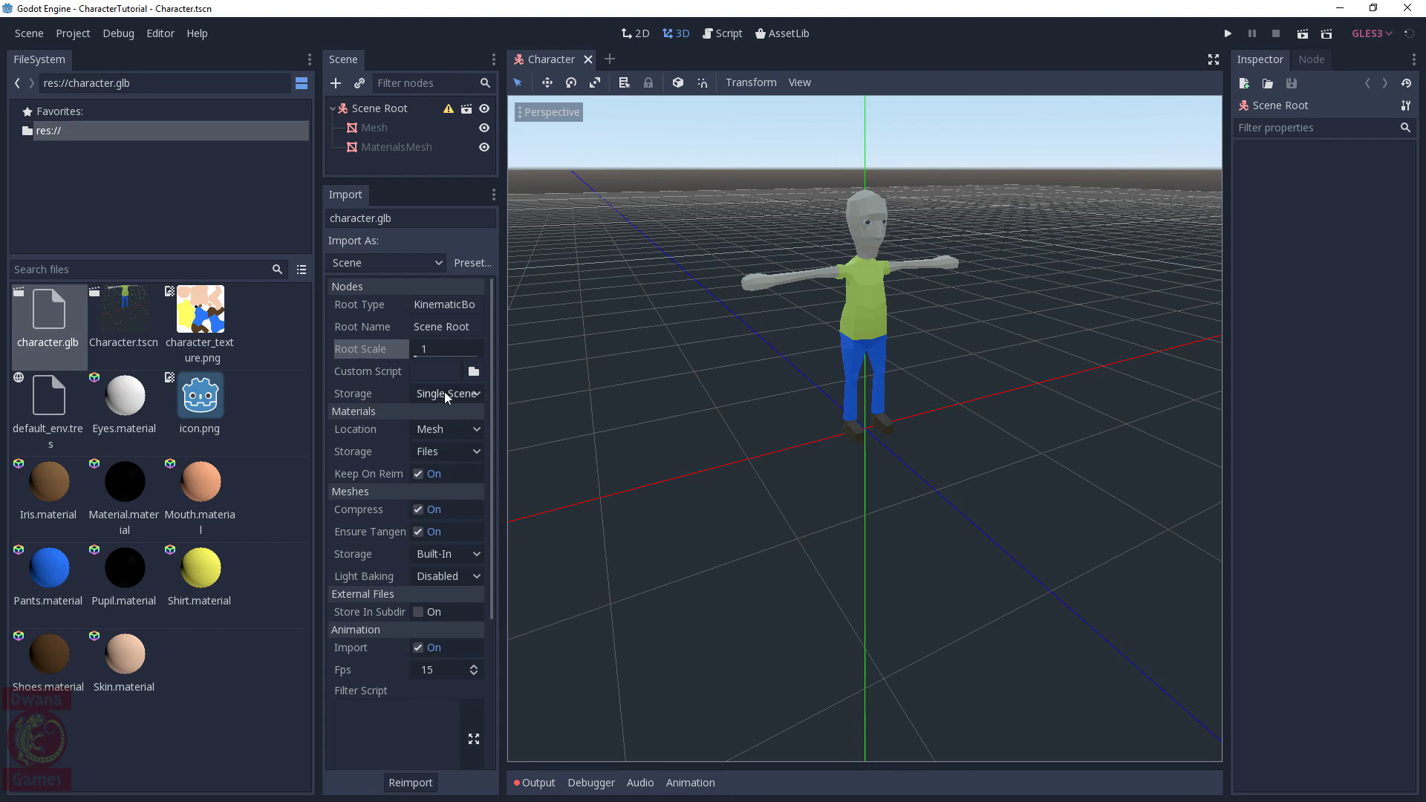
Reimport character.glb with Instanced Sub-Scenes storage, save Character, and revert the scene
{"action": "left_click", "coordinate": [455, 394]}
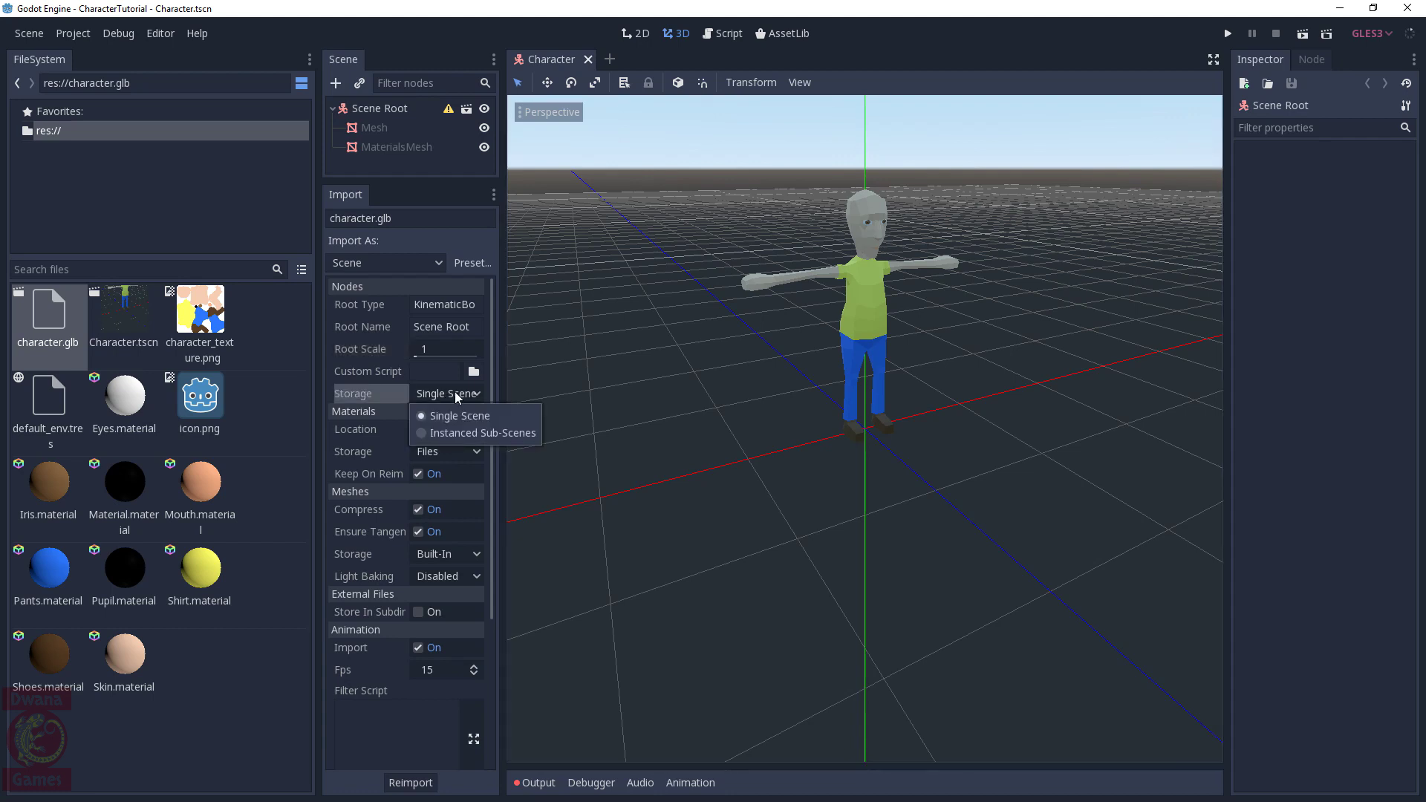
{"action": "left_click", "coordinate": [455, 434]}
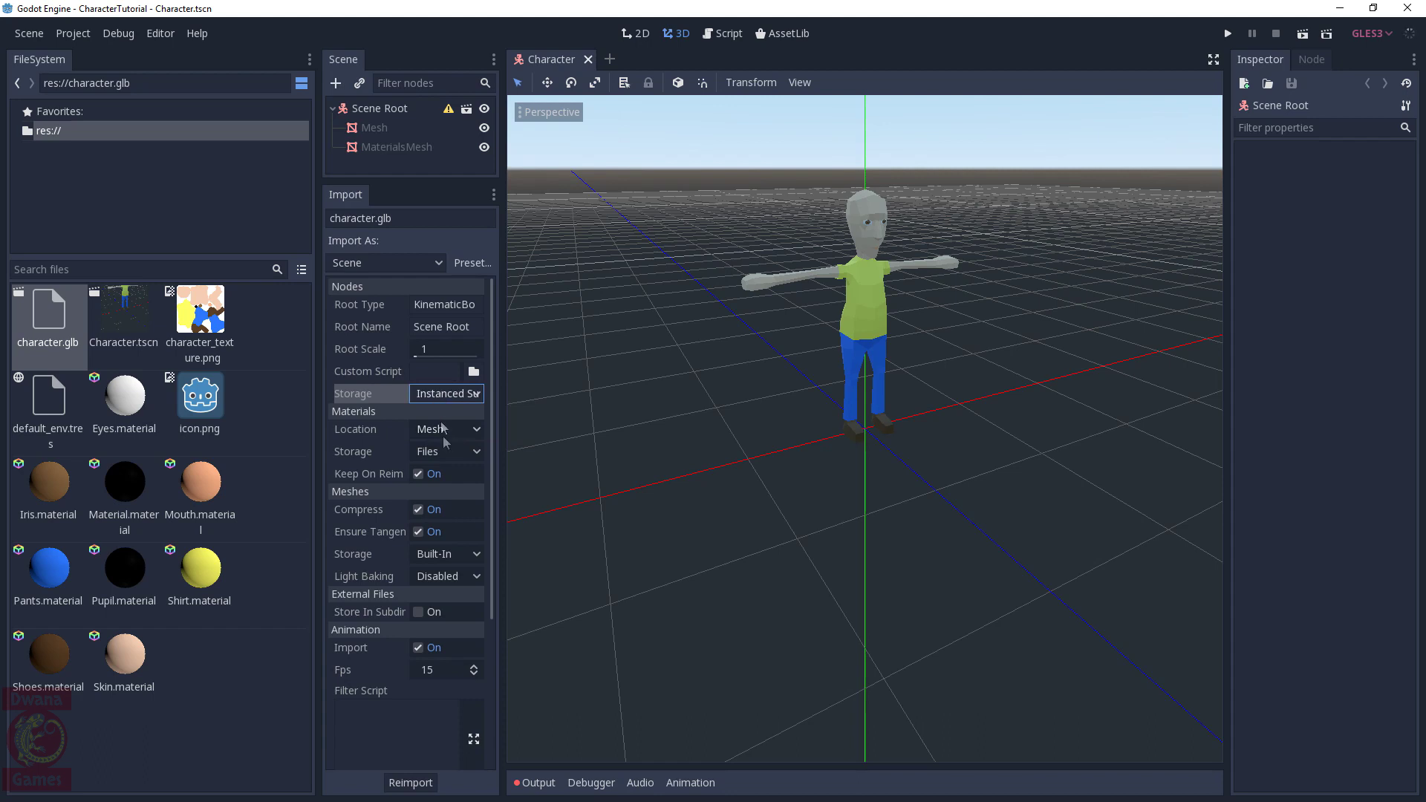
{"action": "left_click", "coordinate": [410, 783]}
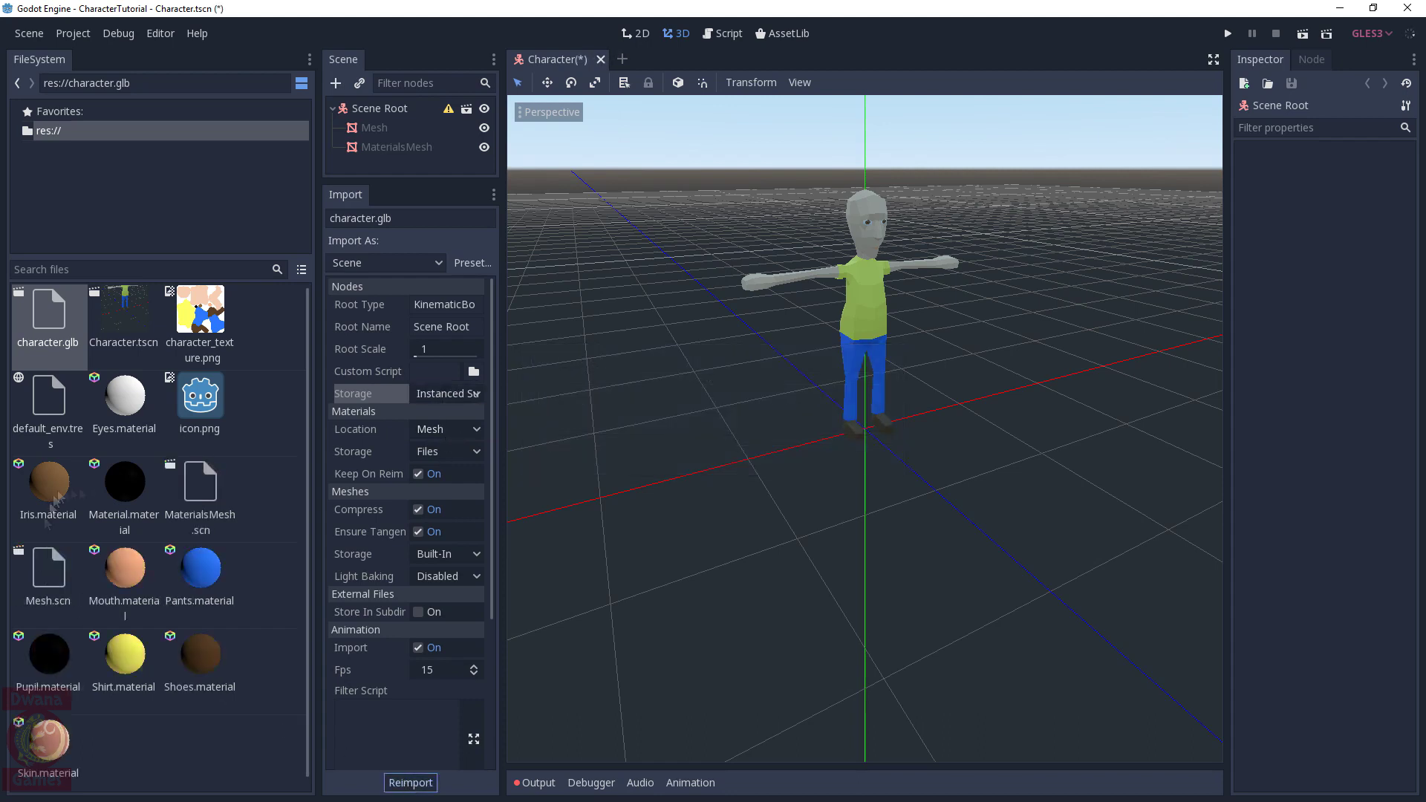
{"action": "left_click", "coordinate": [198, 498]}
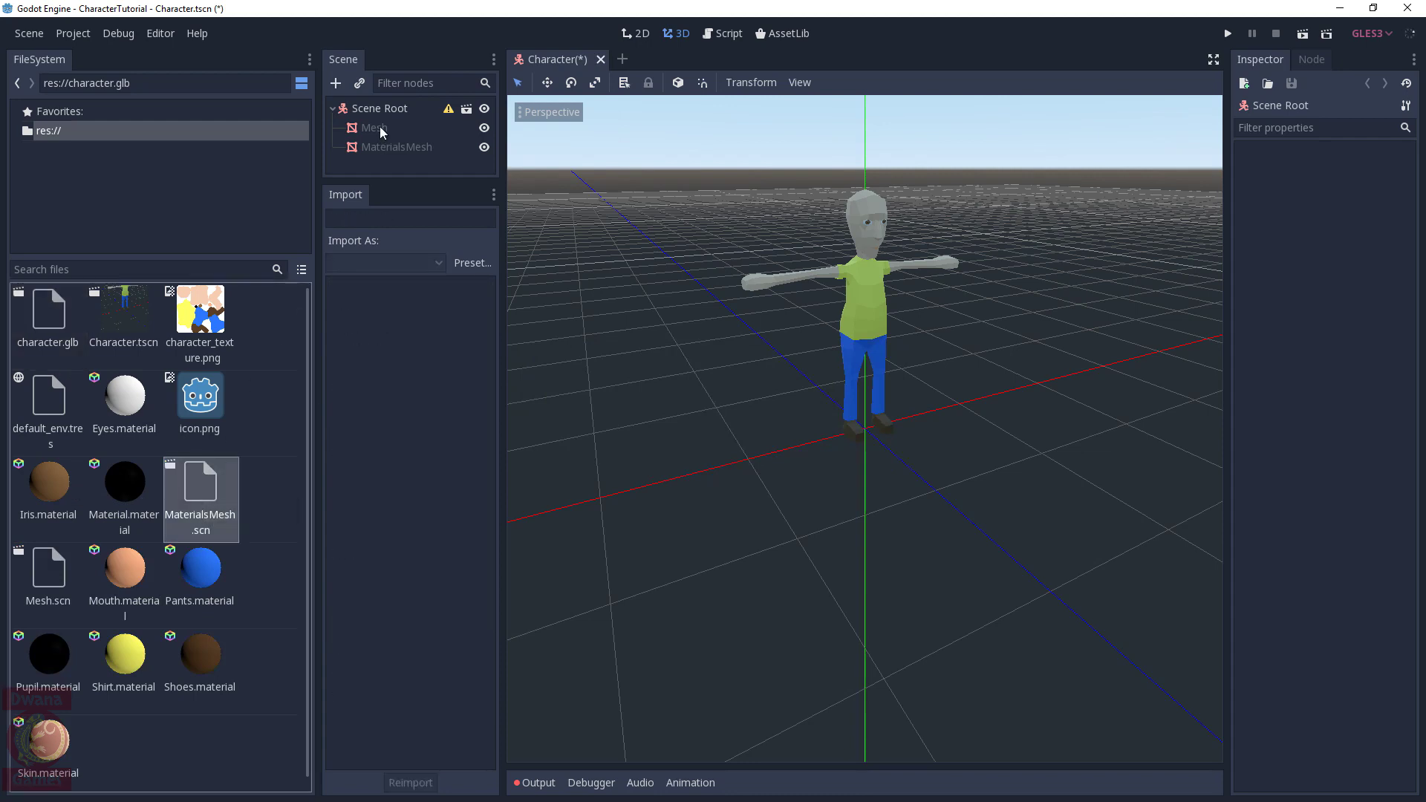
{"action": "left_click", "coordinate": [60, 584]}
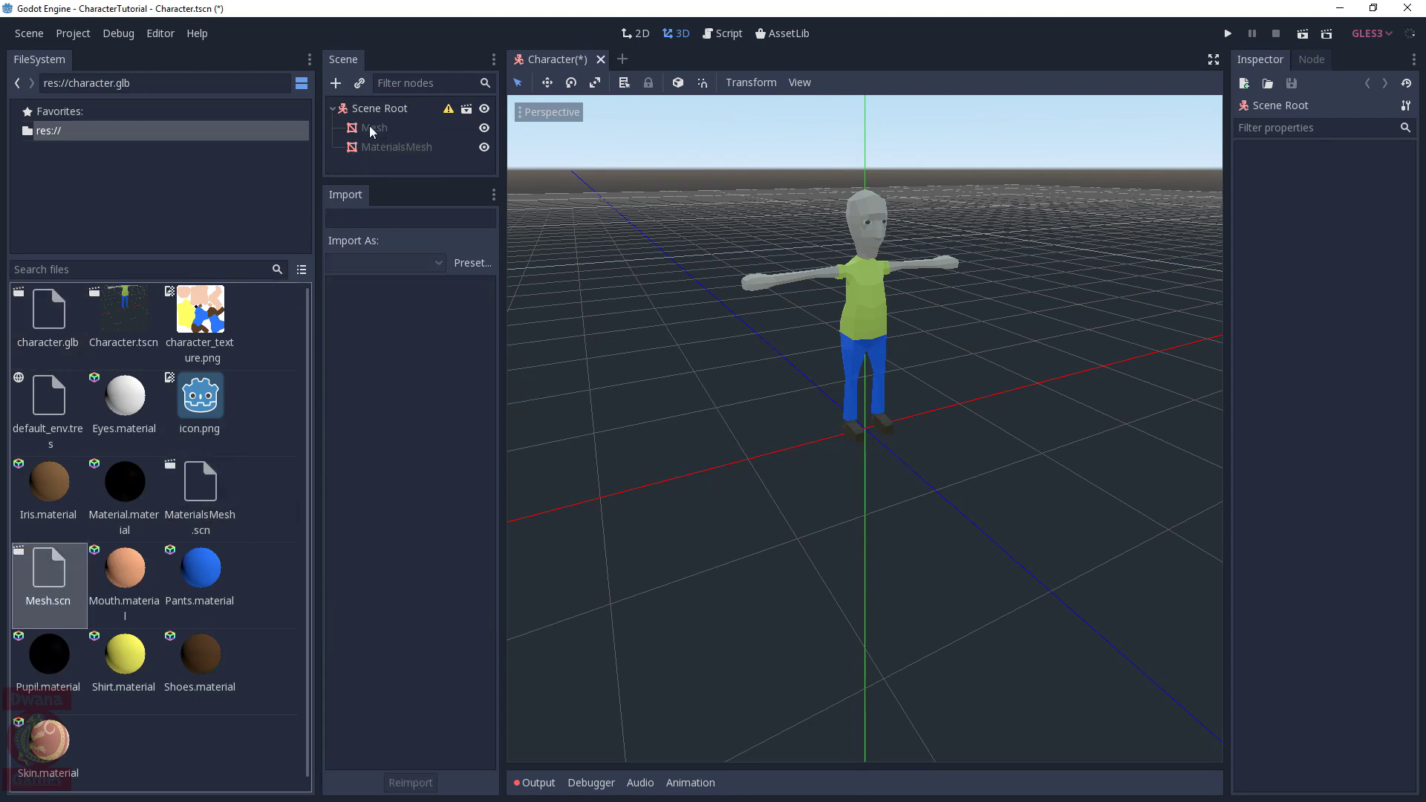
{"action": "key", "text": "ctrl+s"}
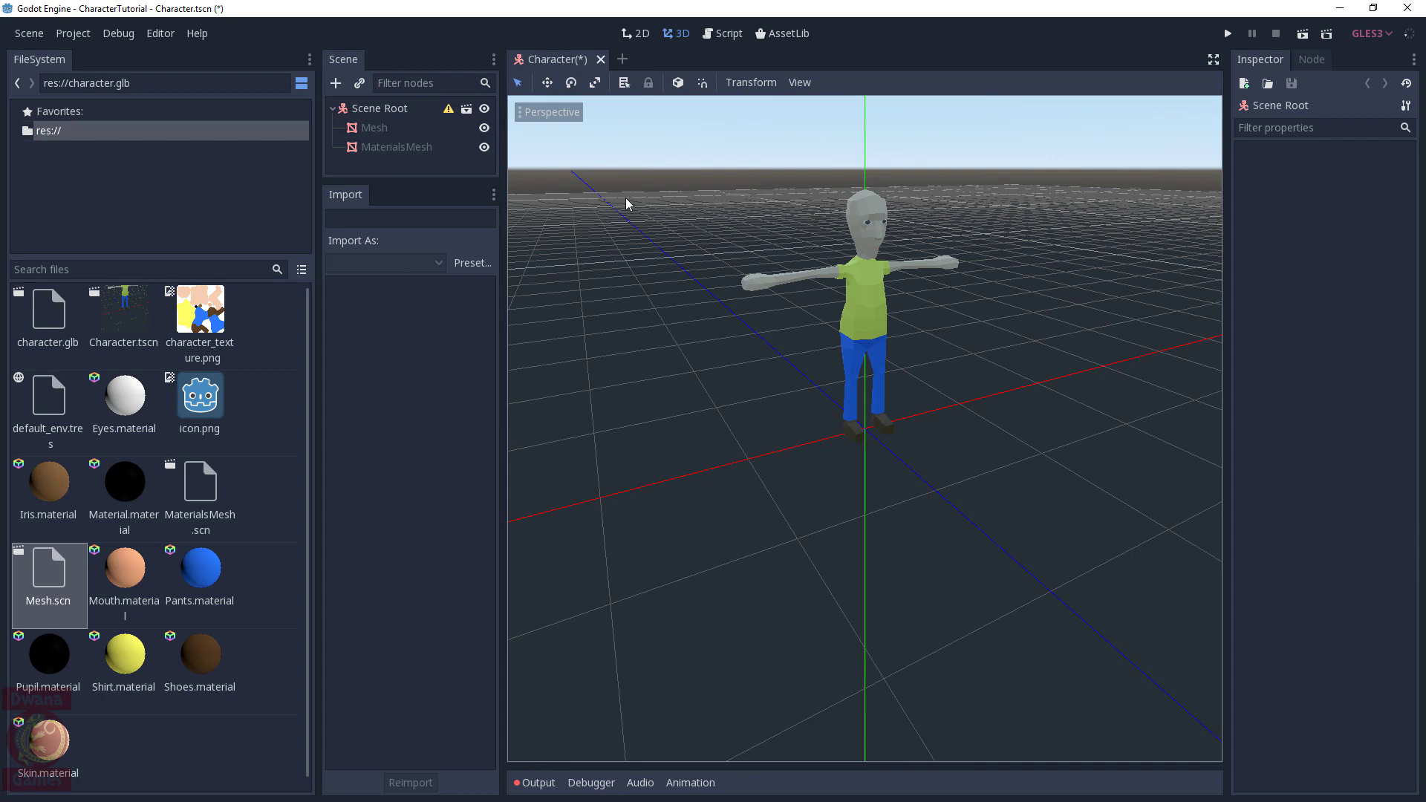
{"action": "left_click", "coordinate": [29, 34]}
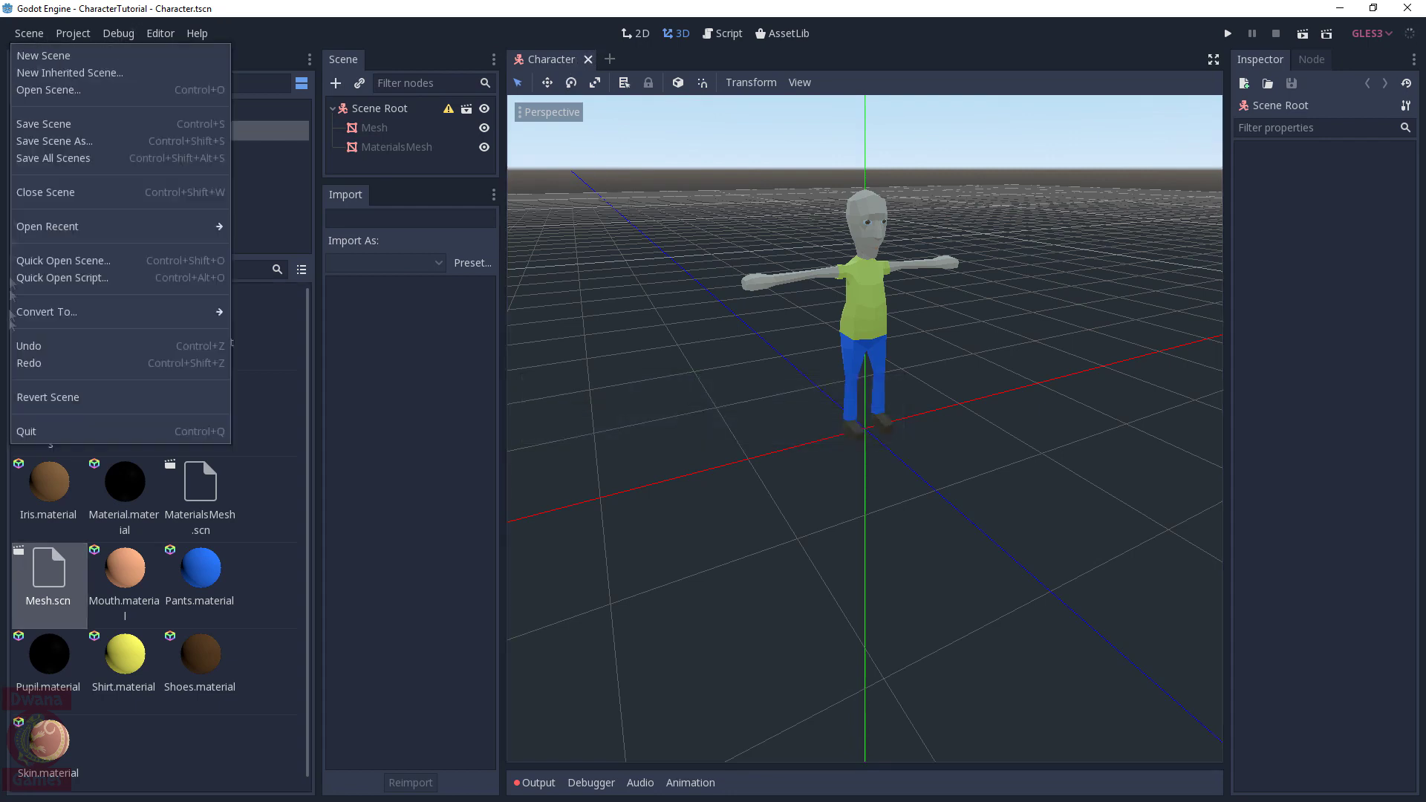
{"action": "left_click", "coordinate": [60, 398]}
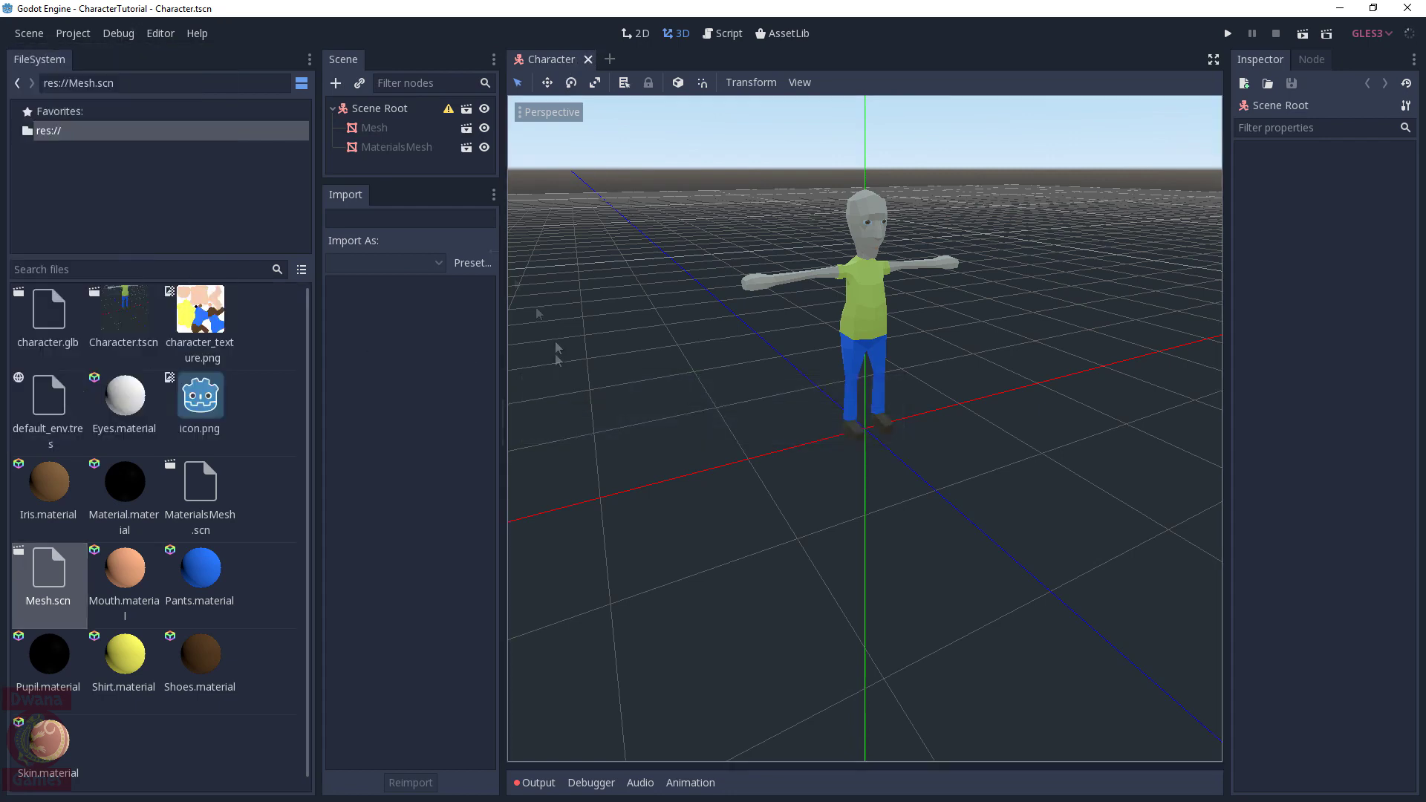
Open the Mesh and MaterialsMesh sub-scenes, then return to Character's Scene Root
{"action": "left_click", "coordinate": [467, 129]}
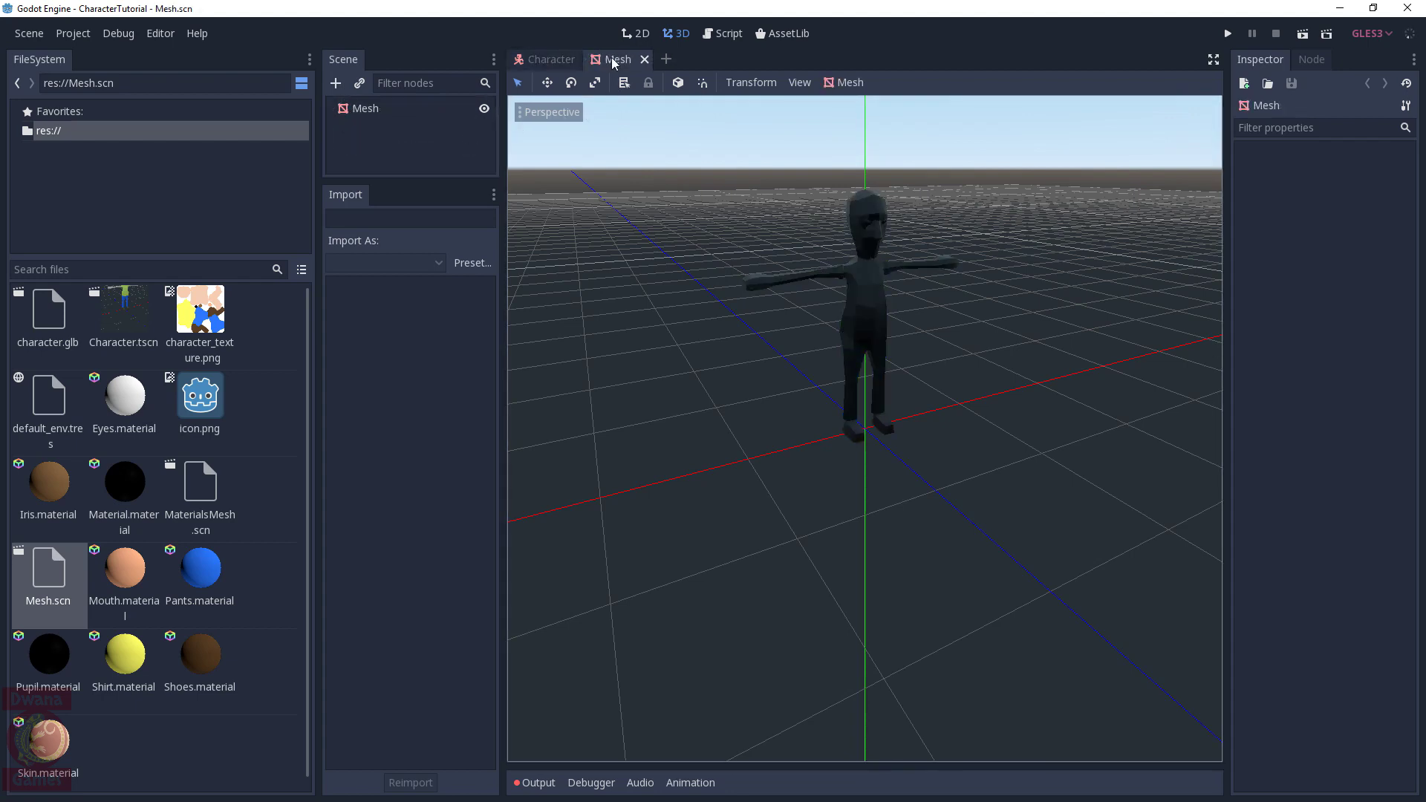
{"action": "left_click", "coordinate": [546, 59]}
{"action": "left_click", "coordinate": [467, 147]}
{"action": "left_click", "coordinate": [539, 59]}
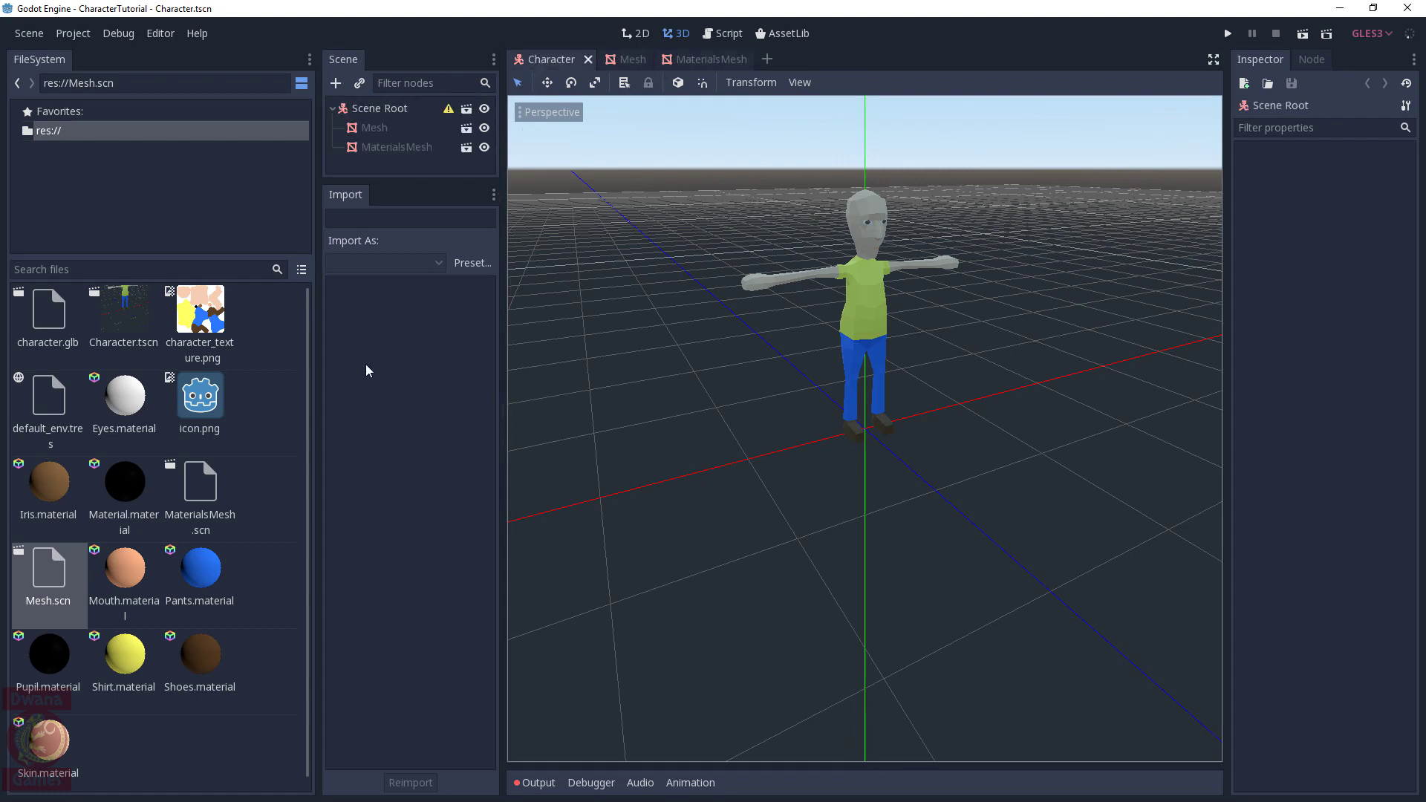
{"action": "left_click", "coordinate": [379, 110]}
Set character.glb's Storage back to Single Scene, reimport, and revert Character
{"action": "left_click", "coordinate": [76, 312]}
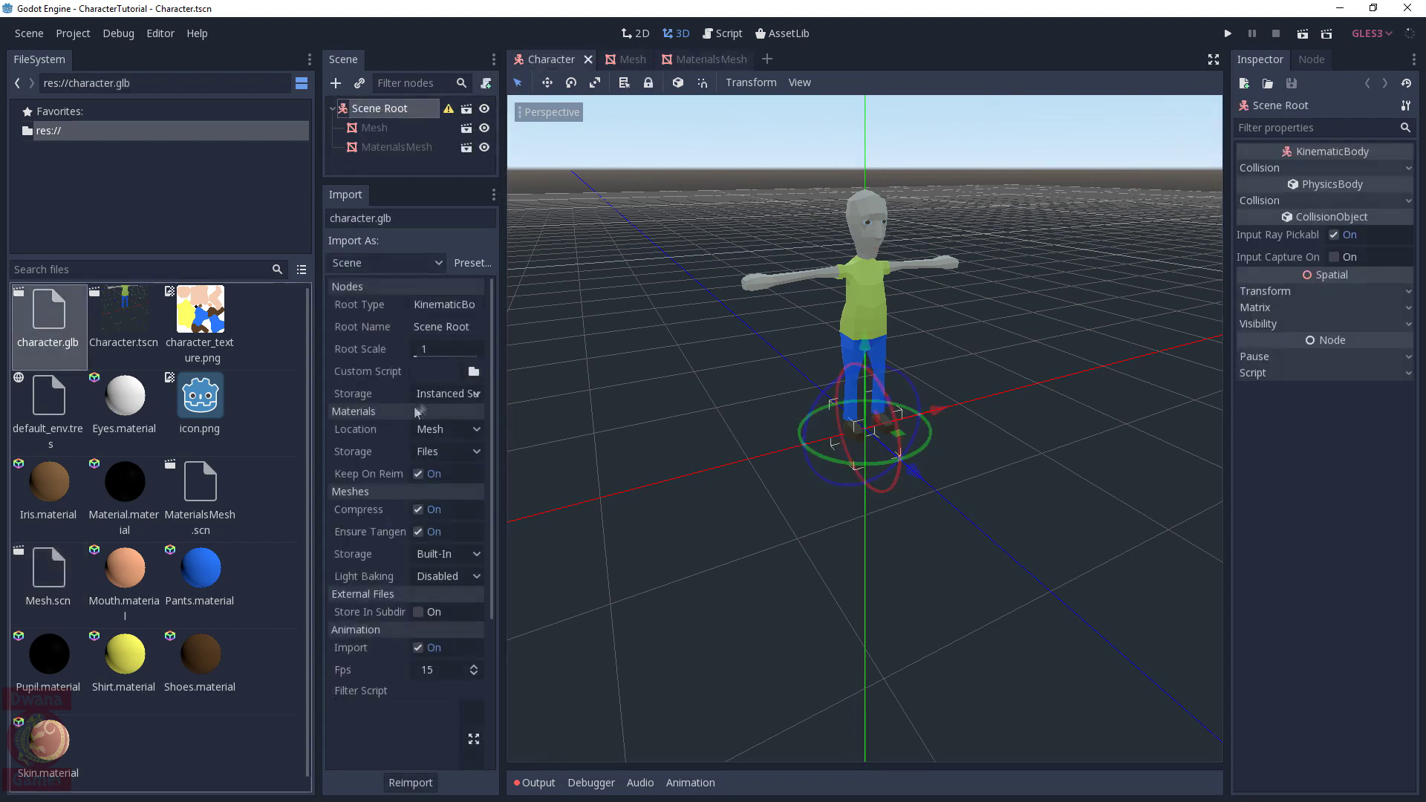
{"action": "left_click", "coordinate": [446, 394]}
{"action": "left_click", "coordinate": [446, 416]}
{"action": "left_click", "coordinate": [411, 783]}
{"action": "left_click", "coordinate": [29, 34]}
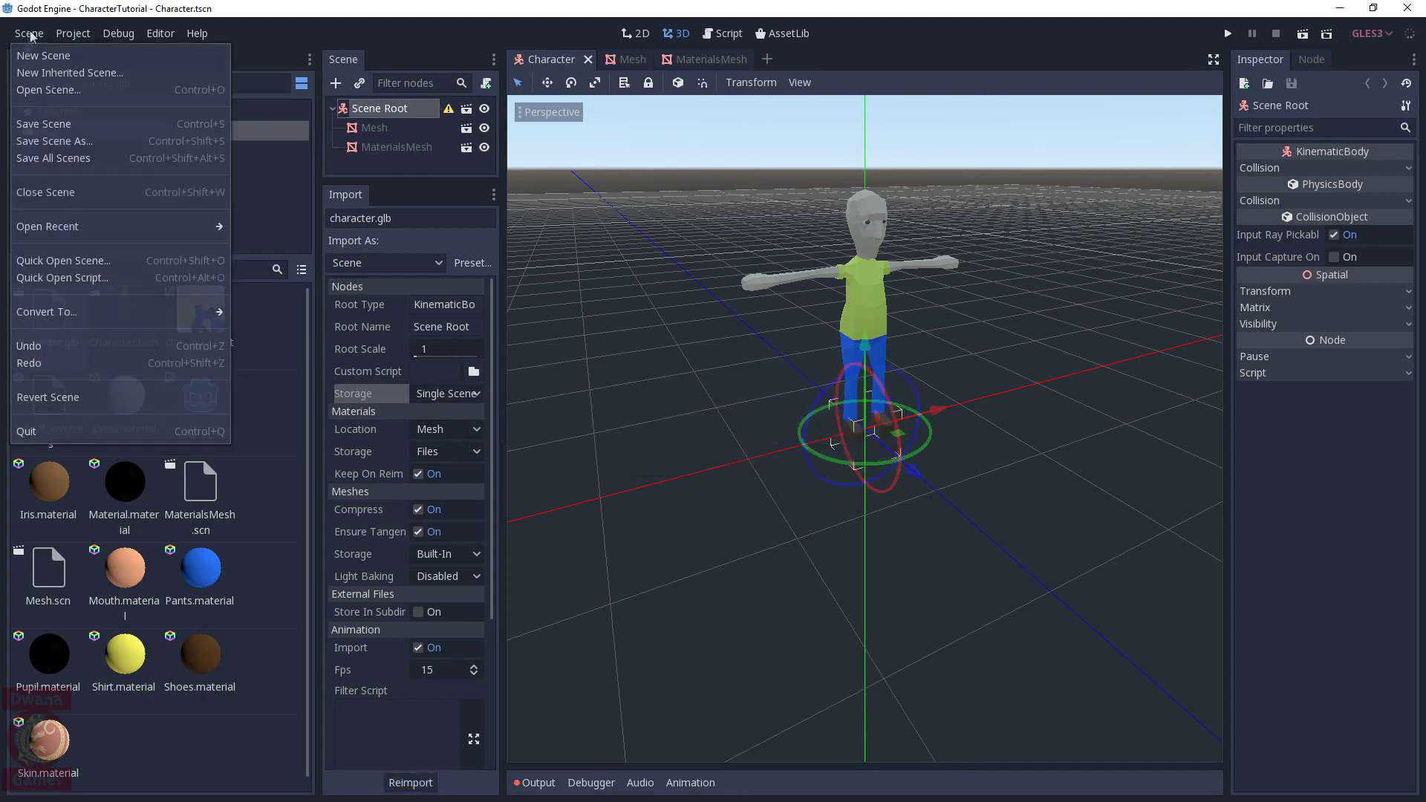
{"action": "left_click", "coordinate": [67, 397]}
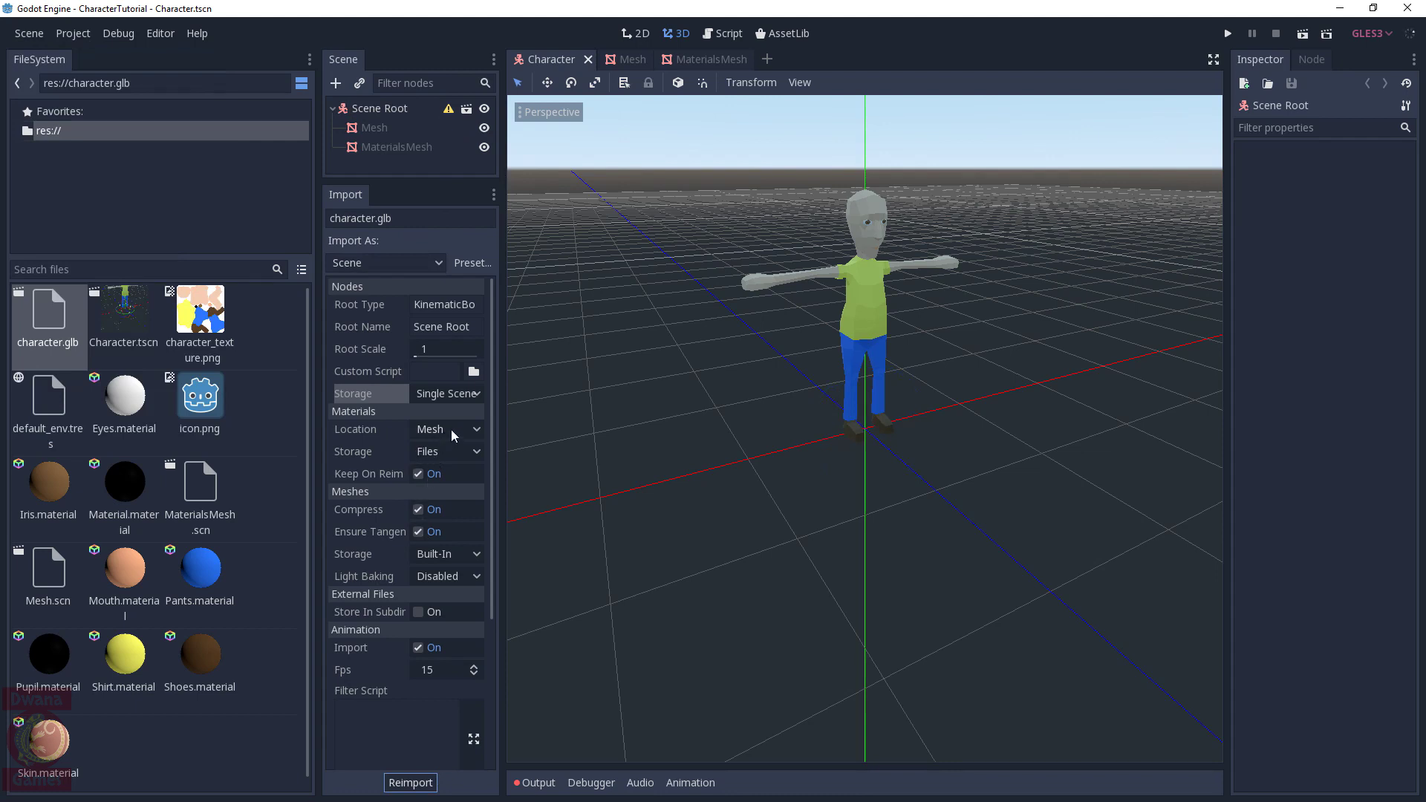
Keep Materials Location on Mesh, hide the Mesh node and select MaterialsMesh
{"action": "left_click", "coordinate": [452, 429]}
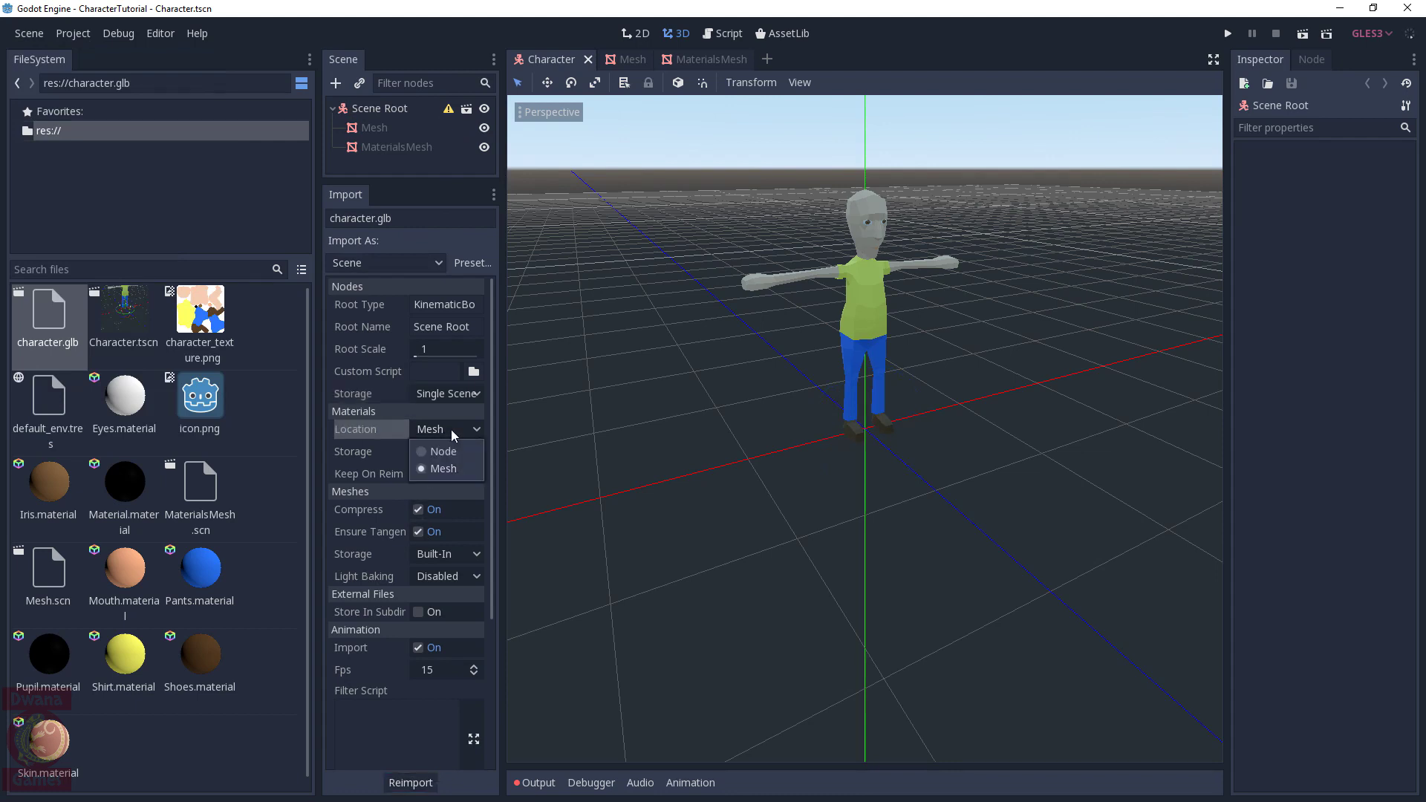
{"action": "left_click", "coordinate": [444, 469]}
{"action": "left_click", "coordinate": [375, 128]}
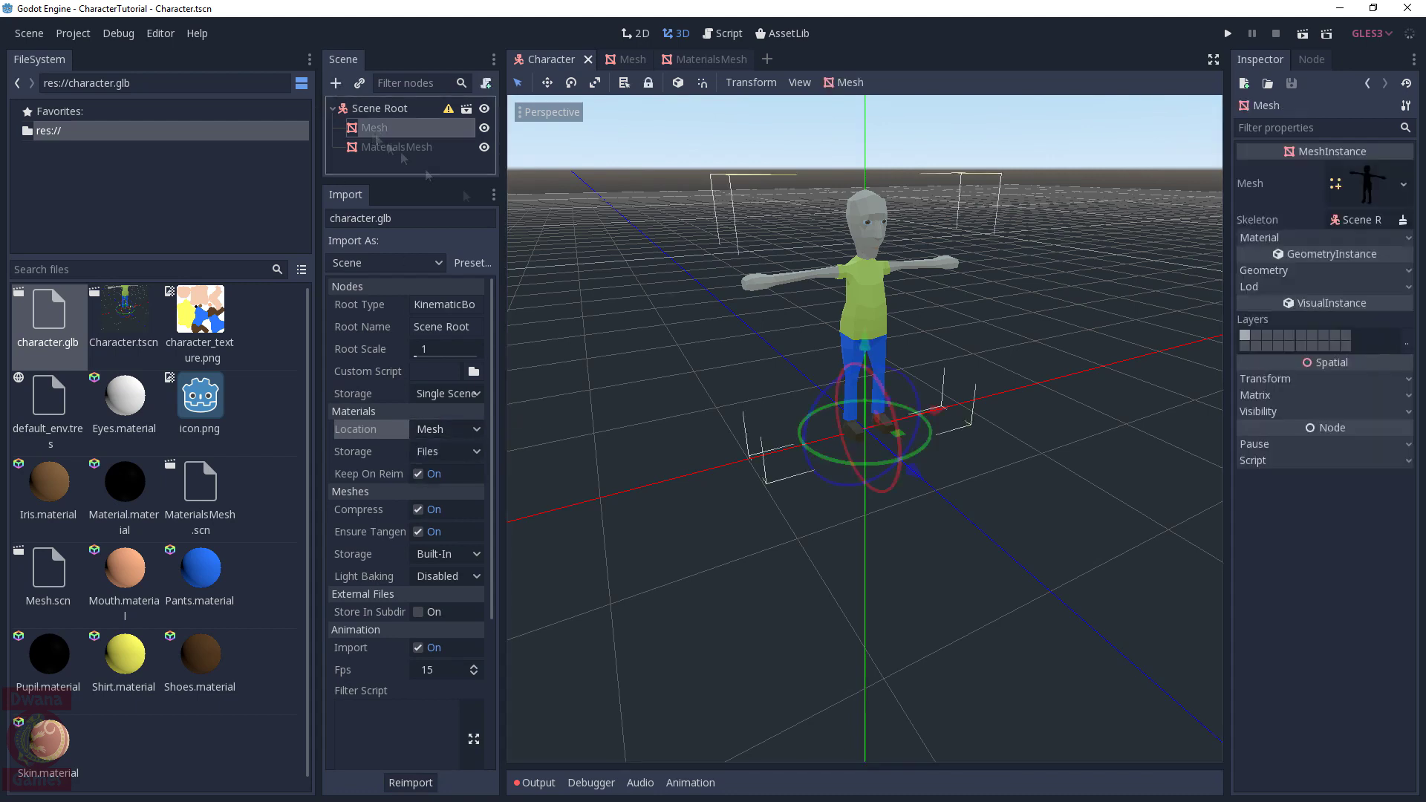
{"action": "left_click", "coordinate": [485, 128]}
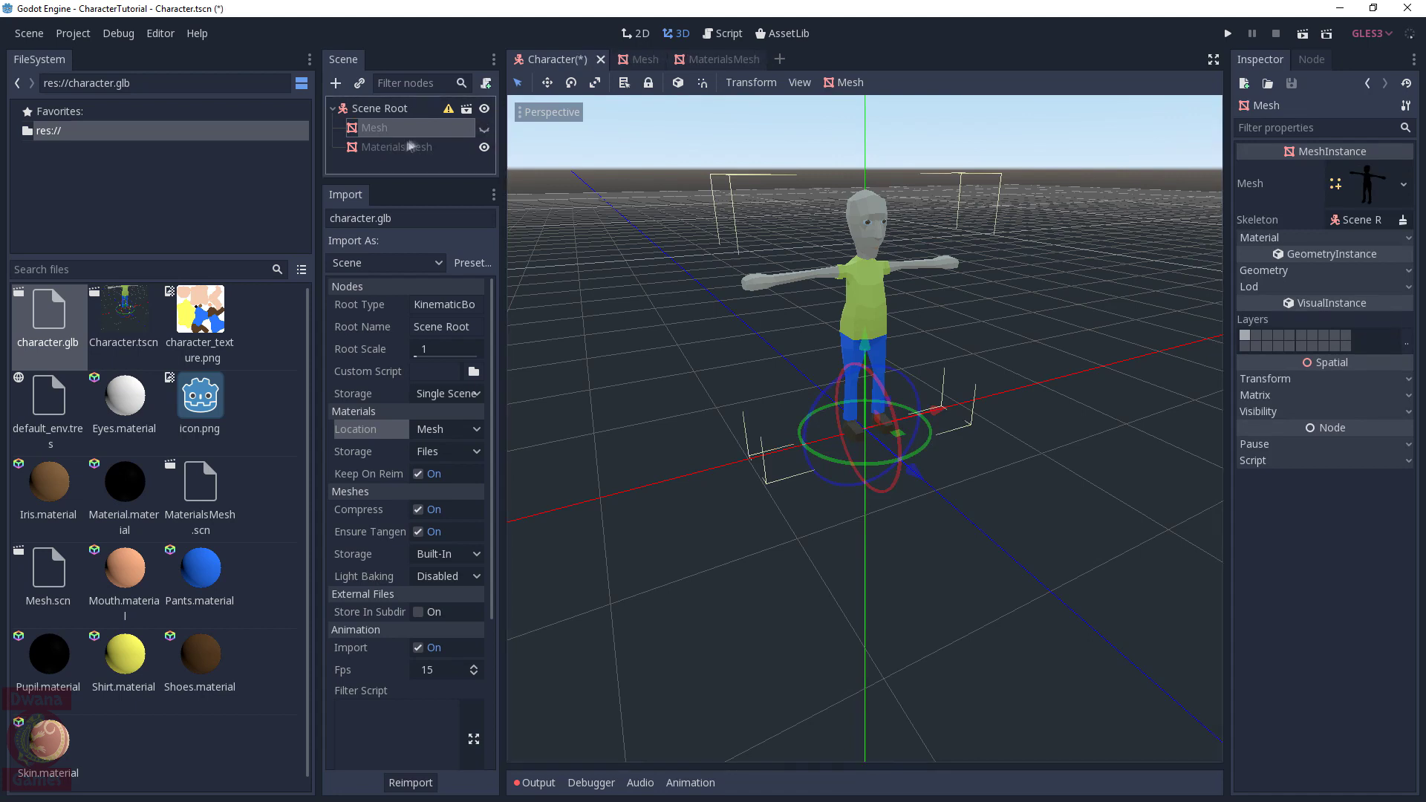
{"action": "left_click", "coordinate": [396, 147]}
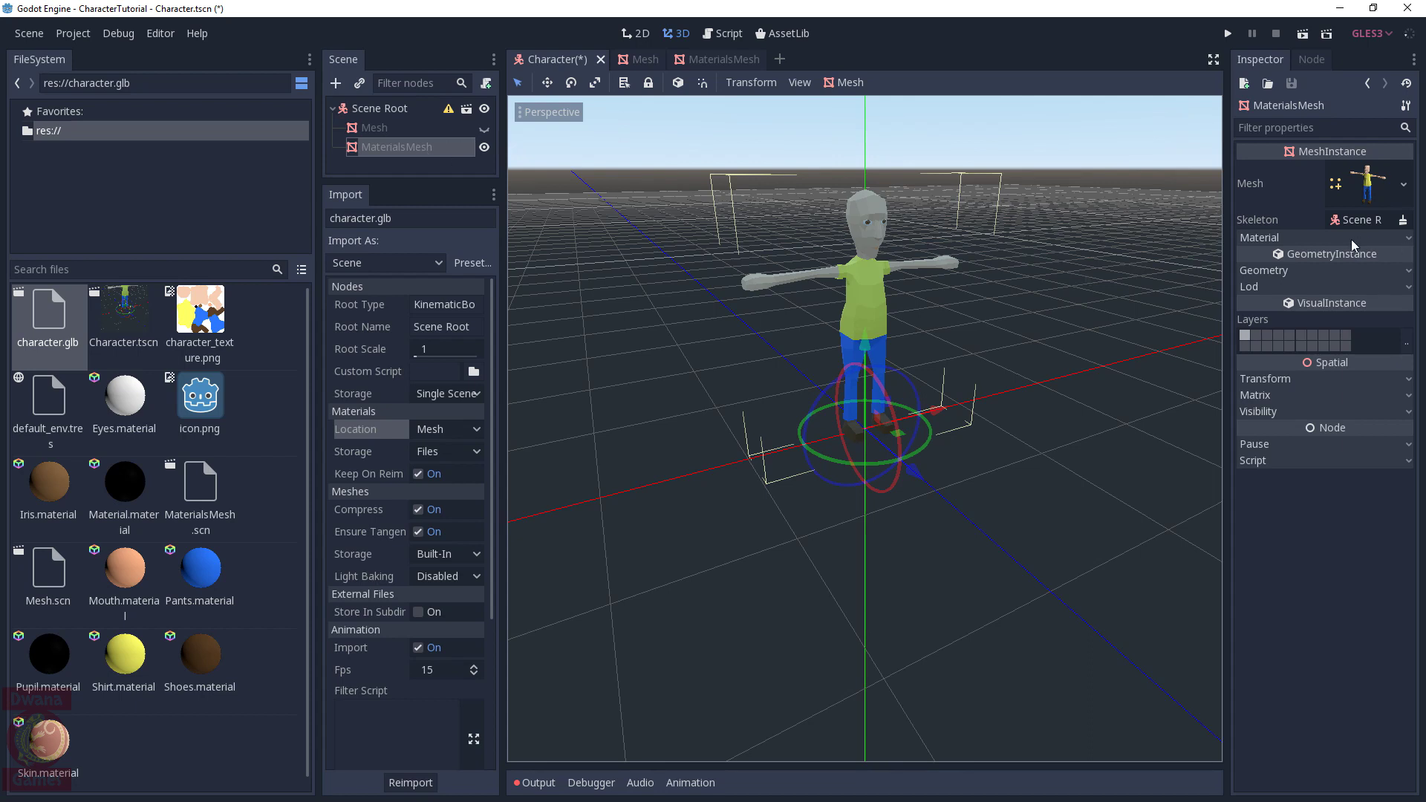
Toggle MaterialsMesh's Material slots open and closed, then expand its assigned mesh resource
{"action": "left_click", "coordinate": [1327, 238]}
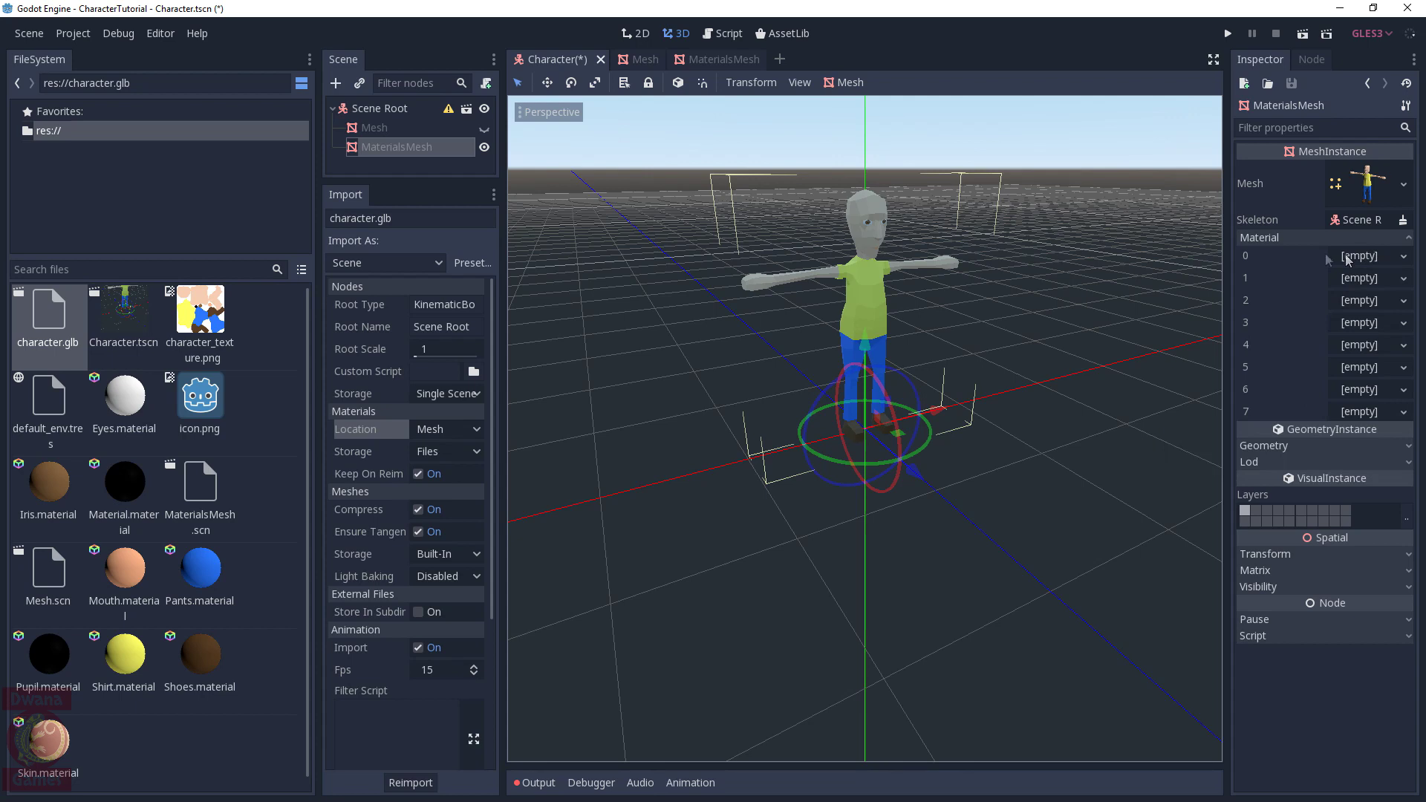
{"action": "left_click", "coordinate": [1281, 239]}
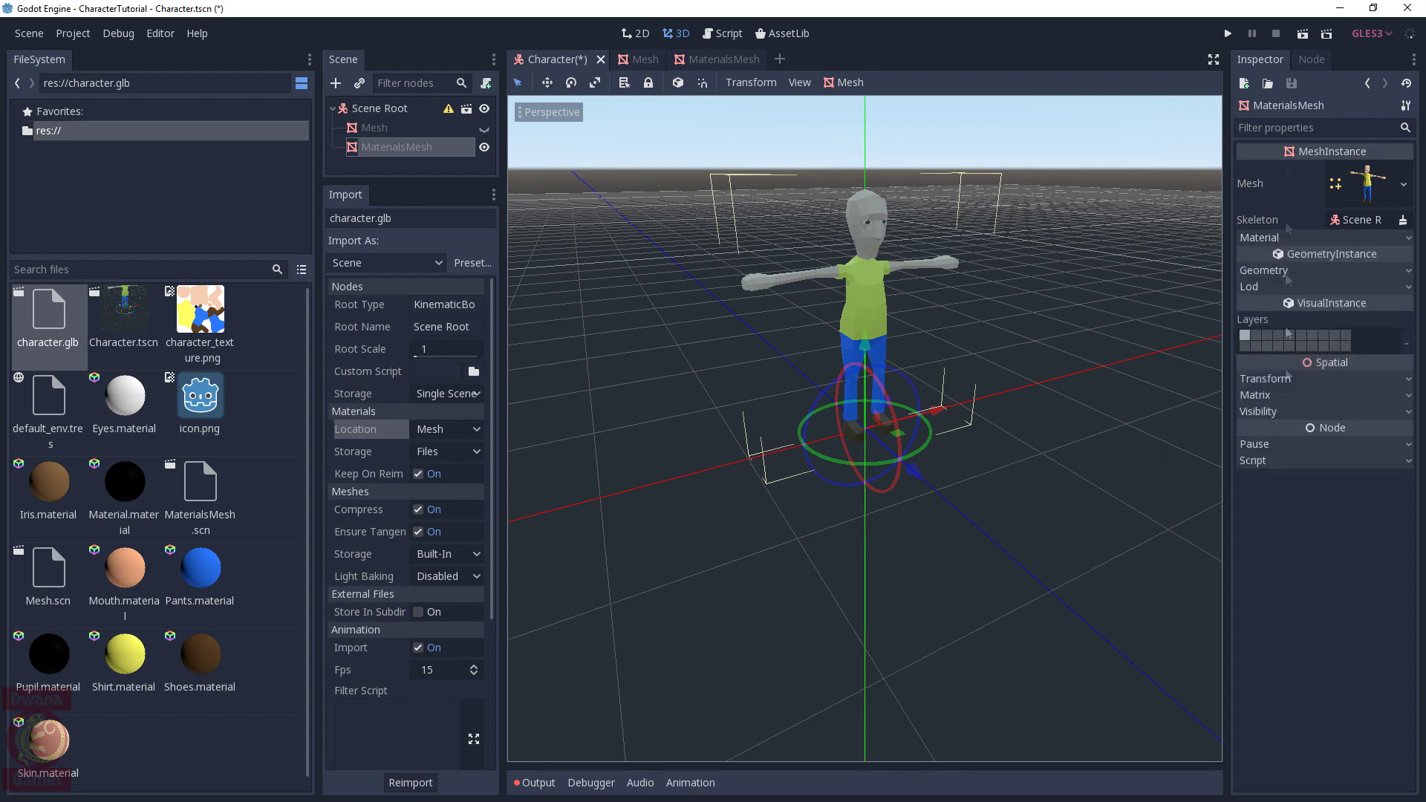
{"action": "left_click", "coordinate": [1297, 238]}
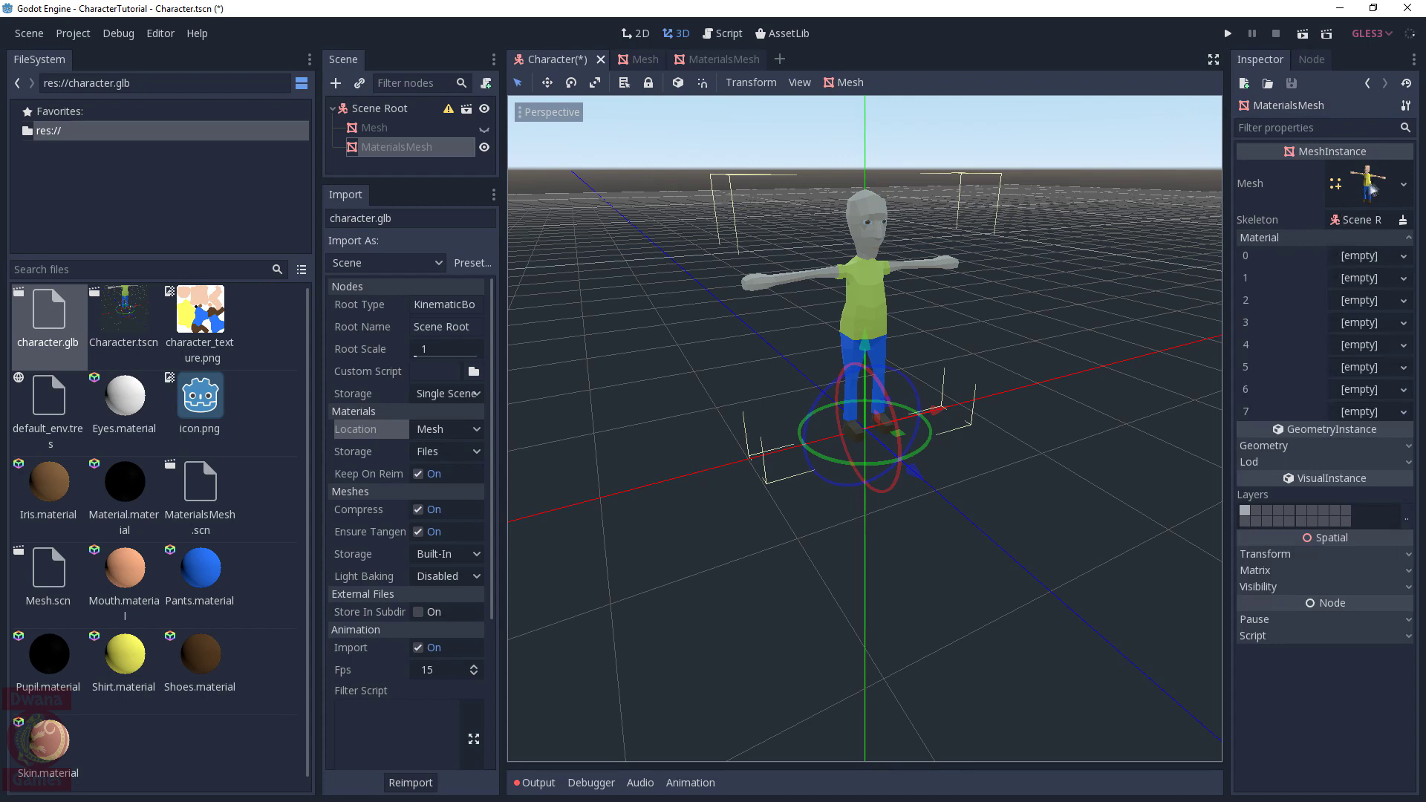
{"action": "left_click", "coordinate": [1349, 235]}
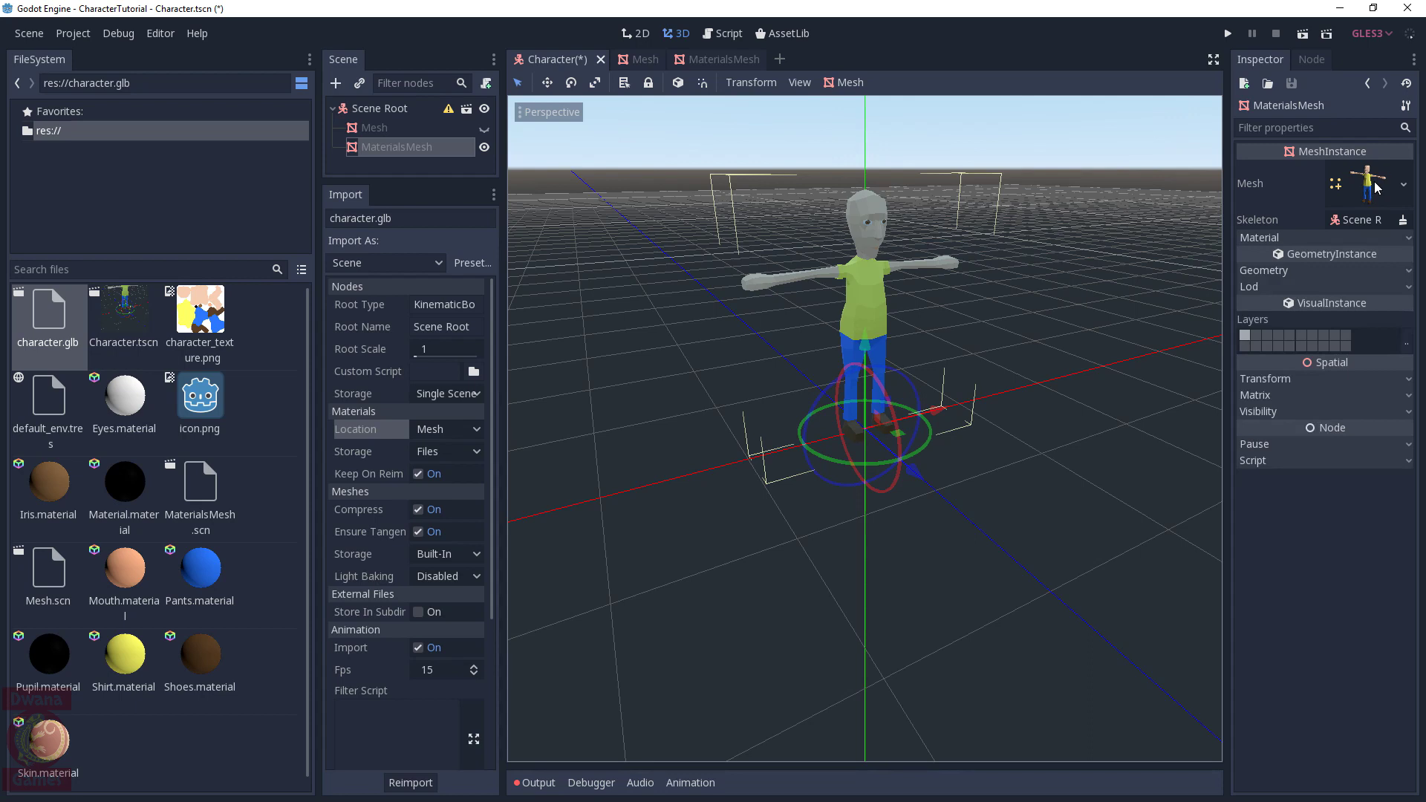
{"action": "left_click", "coordinate": [1376, 187]}
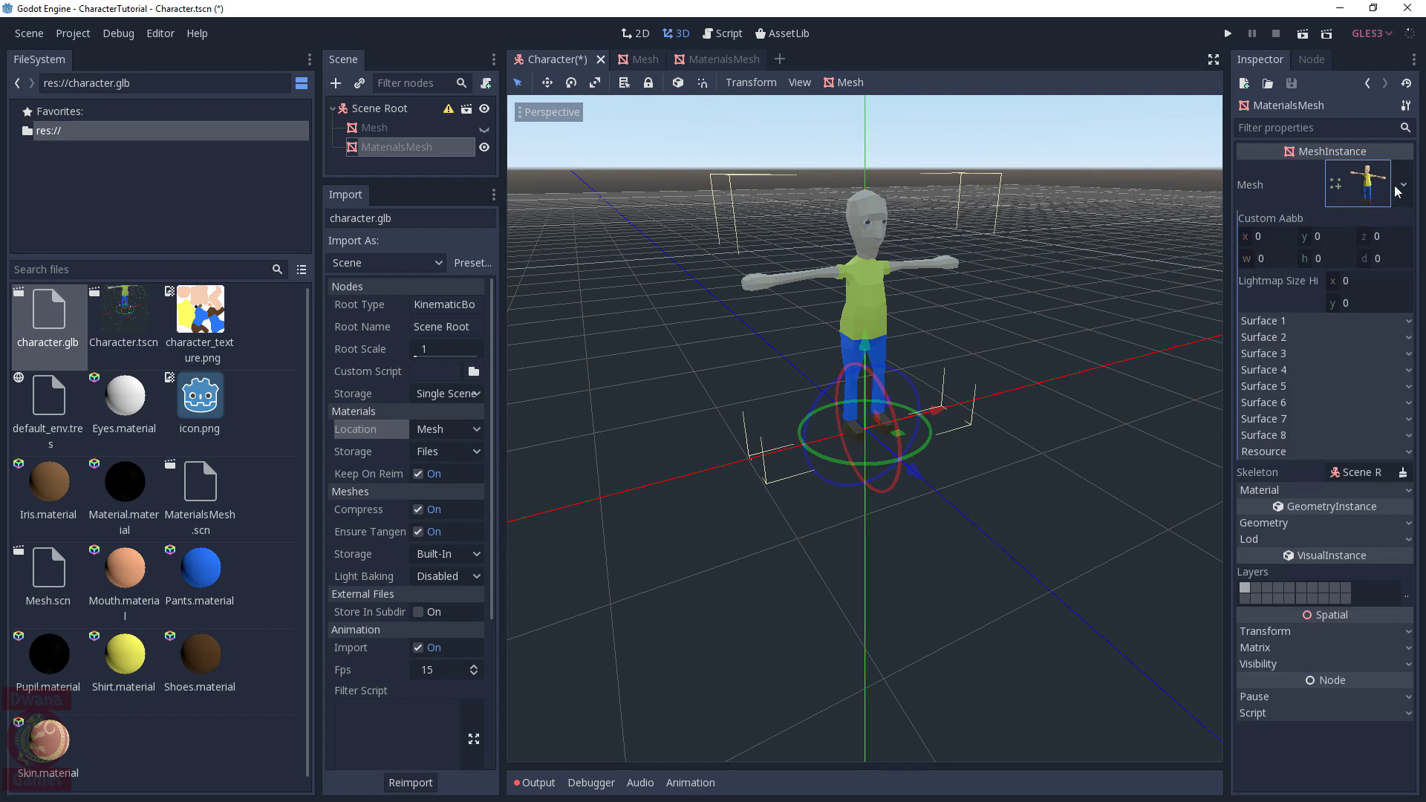
Edit the ArrayMesh alone and expand Surfaces 1–4: skin, shirt yellow, pants blue, Shoes
{"action": "left_click", "coordinate": [1404, 190]}
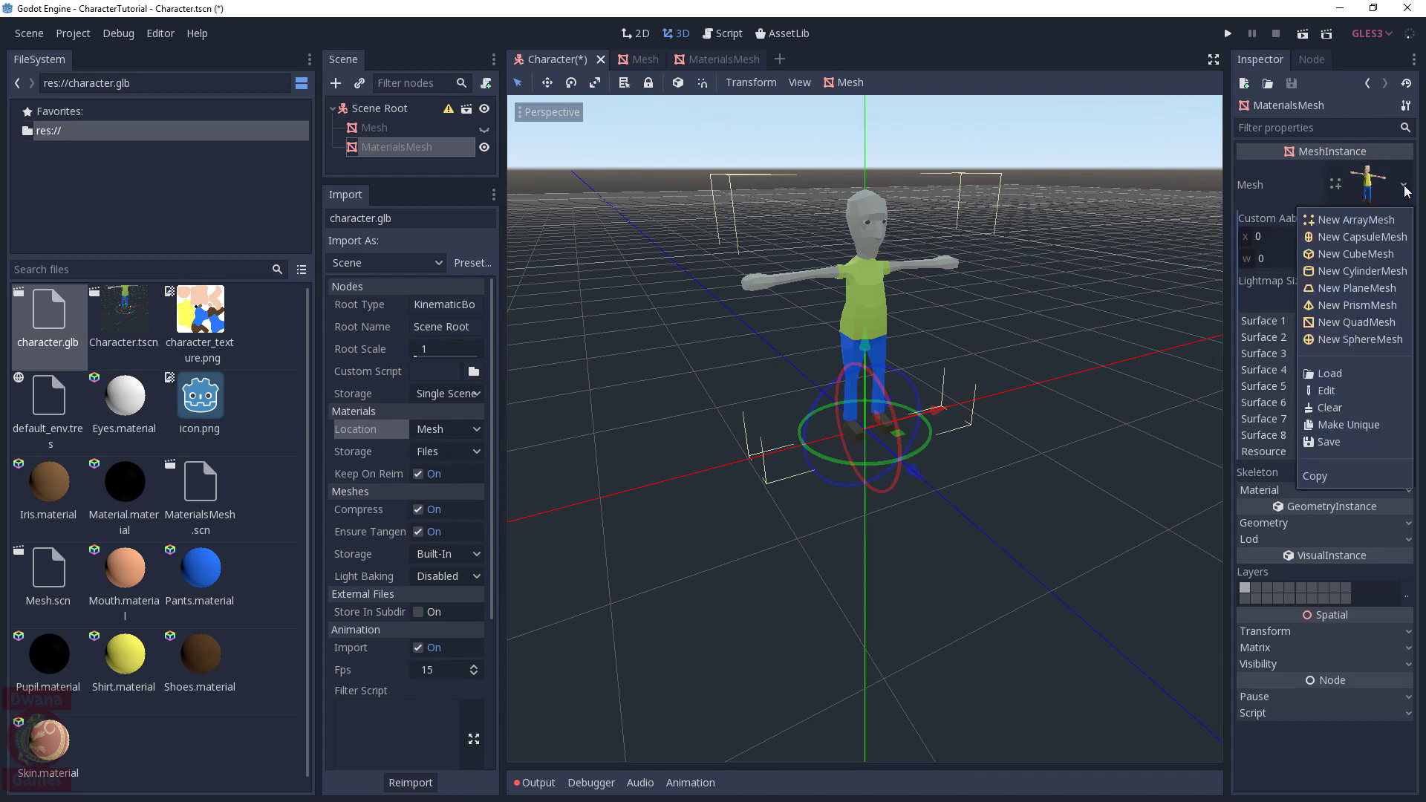
{"action": "left_click", "coordinate": [1338, 390]}
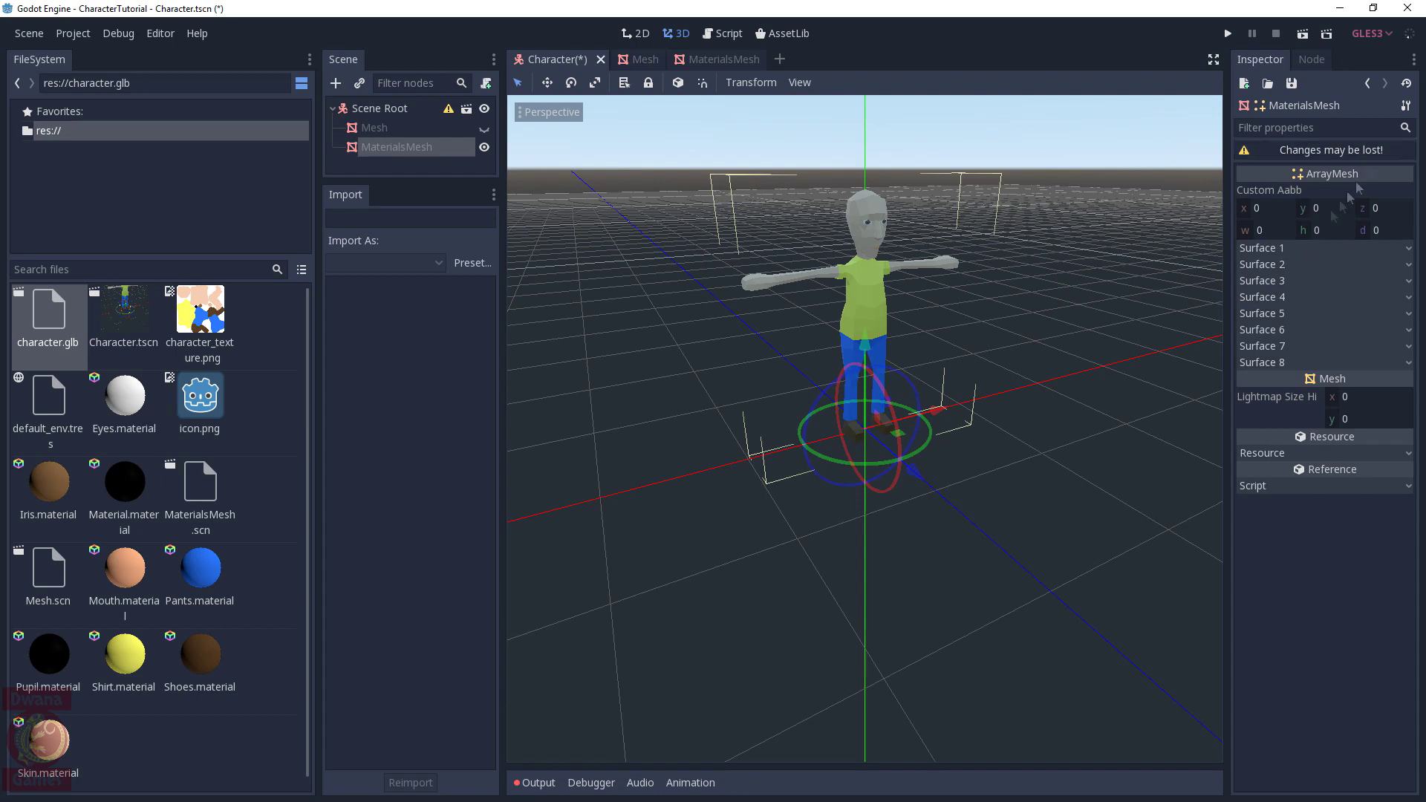
{"action": "left_click", "coordinate": [1279, 248]}
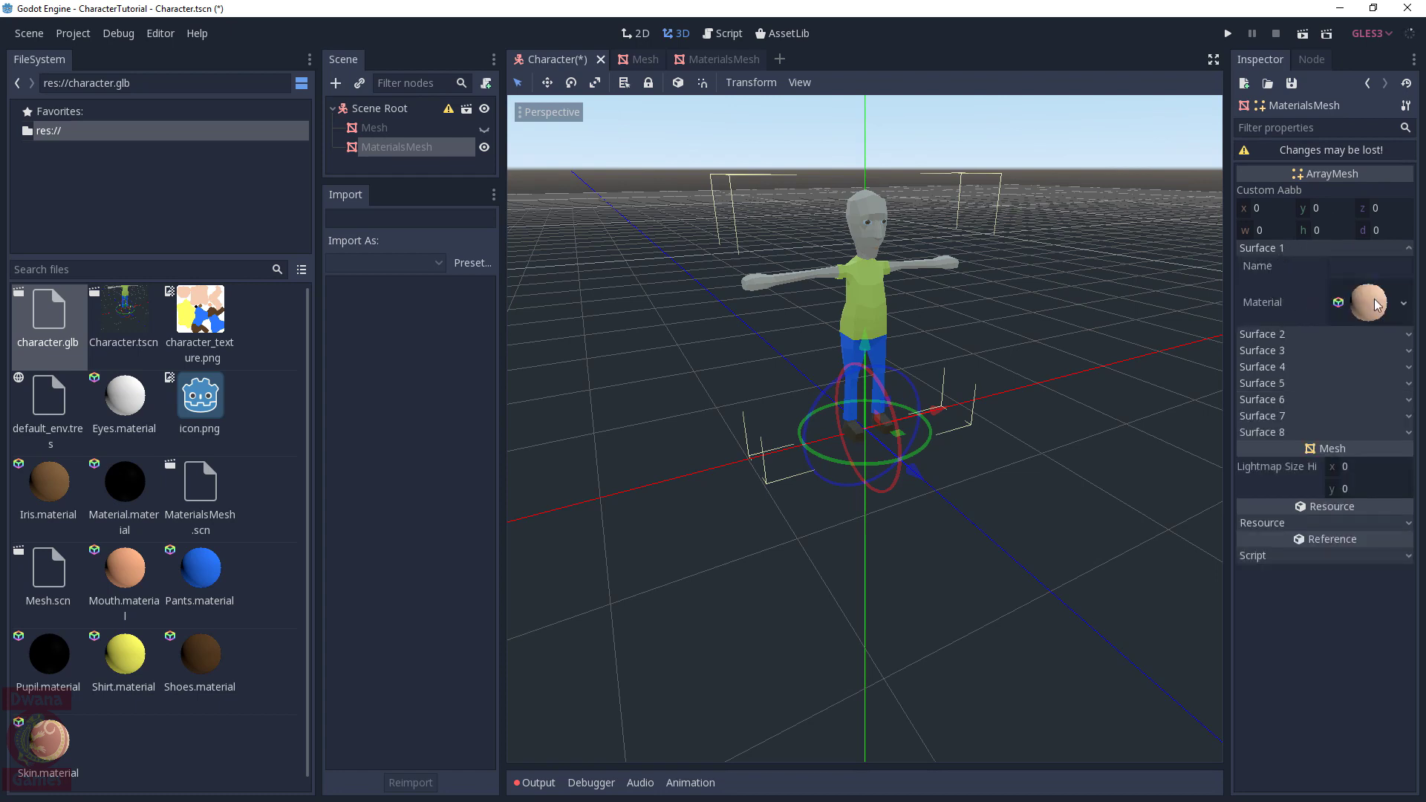
{"action": "left_click", "coordinate": [1263, 321]}
{"action": "left_click", "coordinate": [1265, 335]}
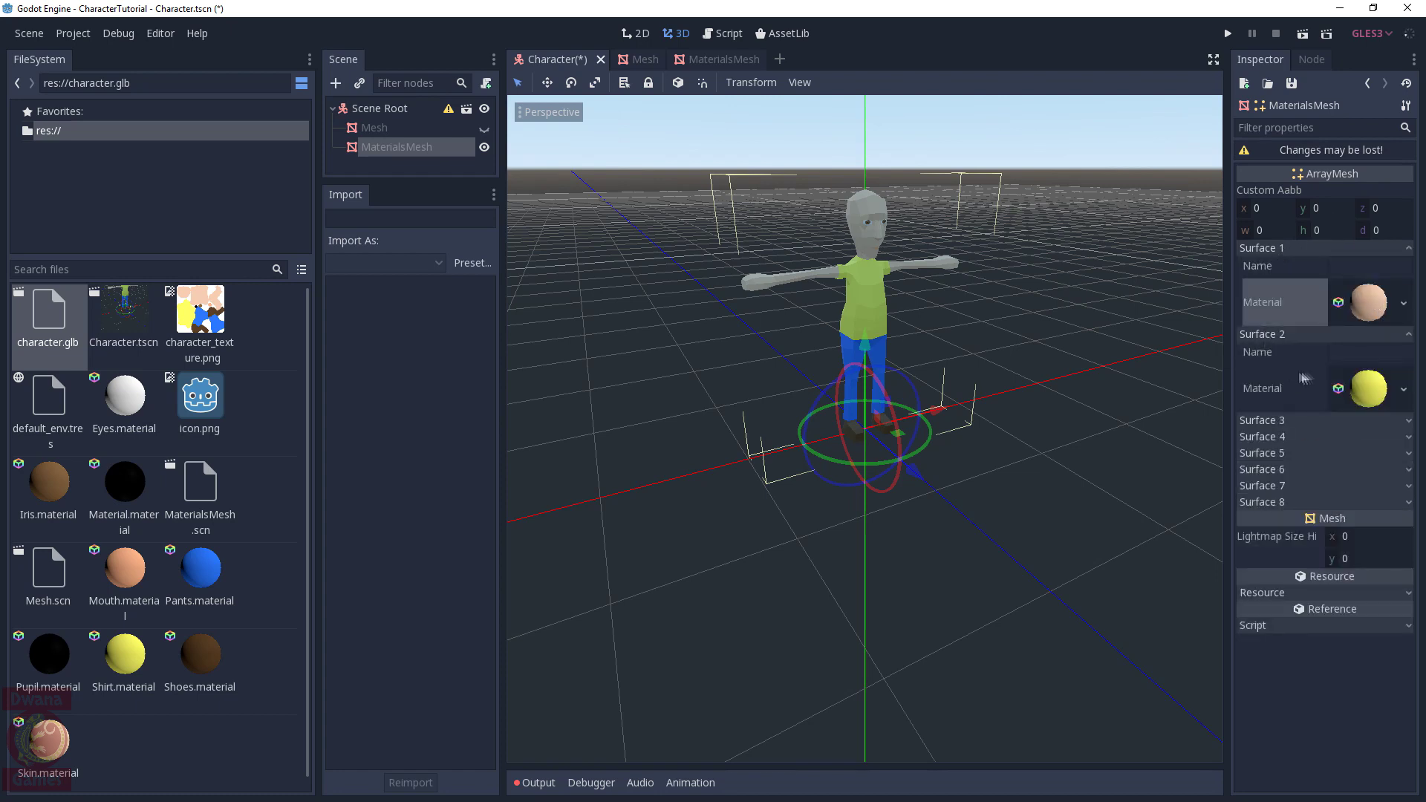
{"action": "left_click", "coordinate": [1261, 420]}
{"action": "left_click", "coordinate": [1271, 508]}
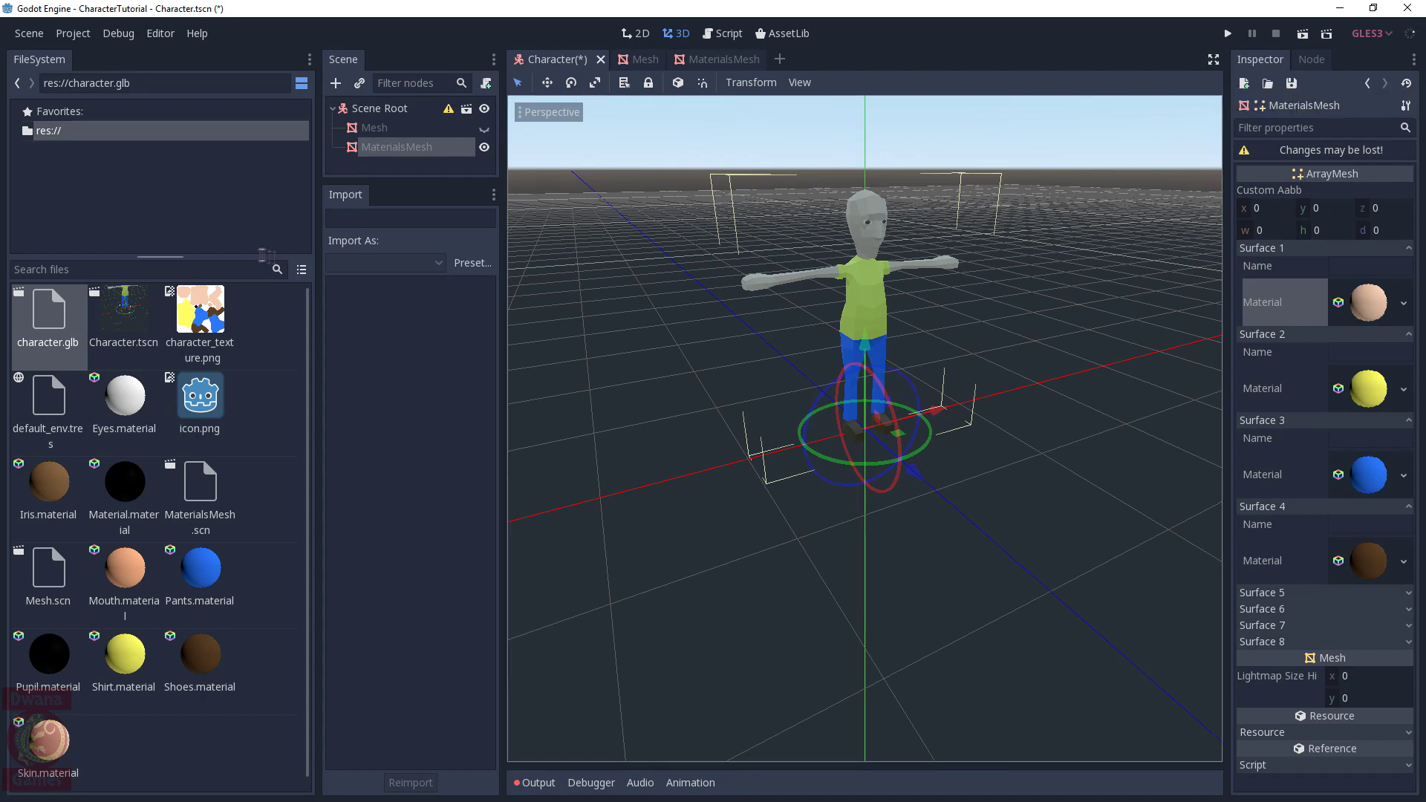
Set character.glb's Materials Location import option to Node
{"action": "left_click", "coordinate": [55, 319]}
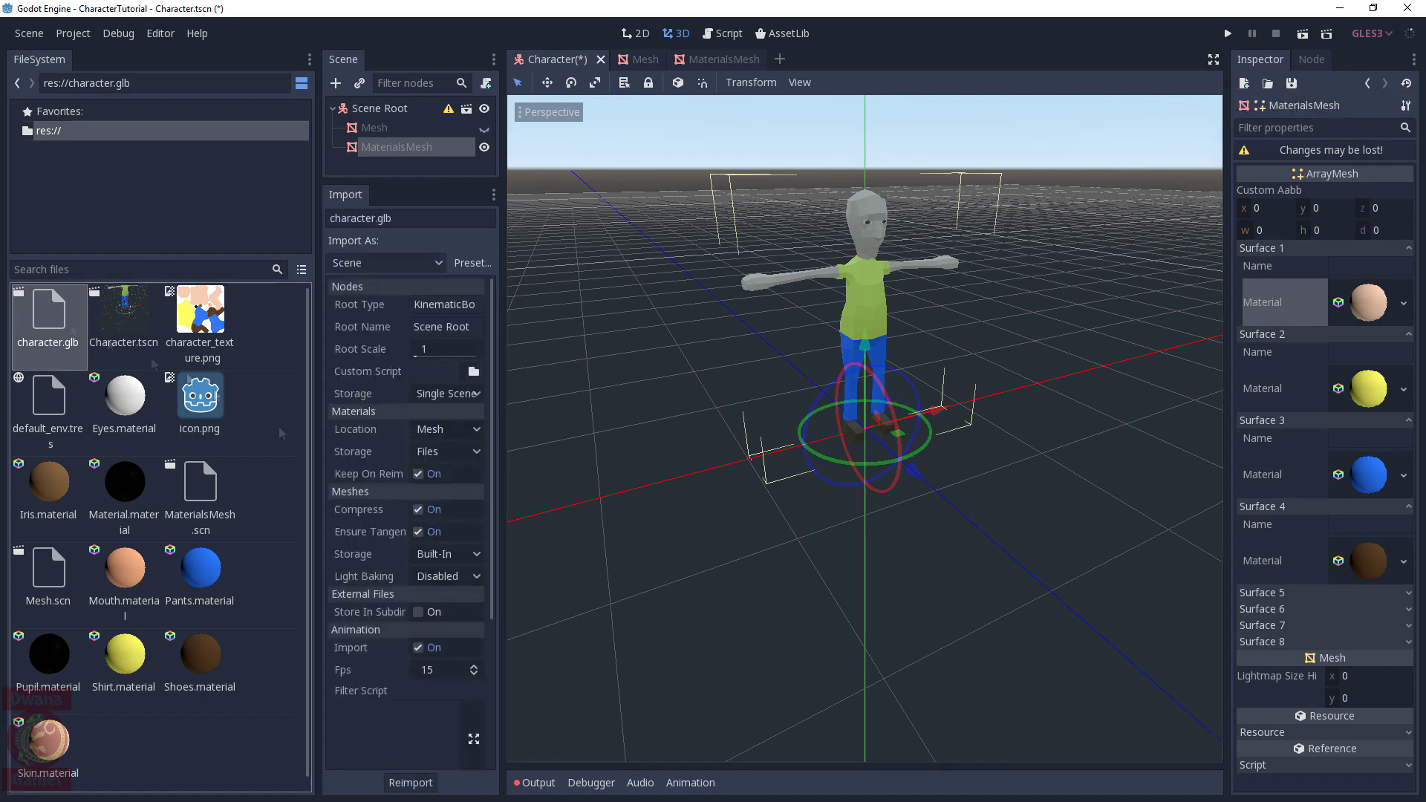
{"action": "left_click", "coordinate": [430, 429]}
{"action": "left_click", "coordinate": [438, 450]}
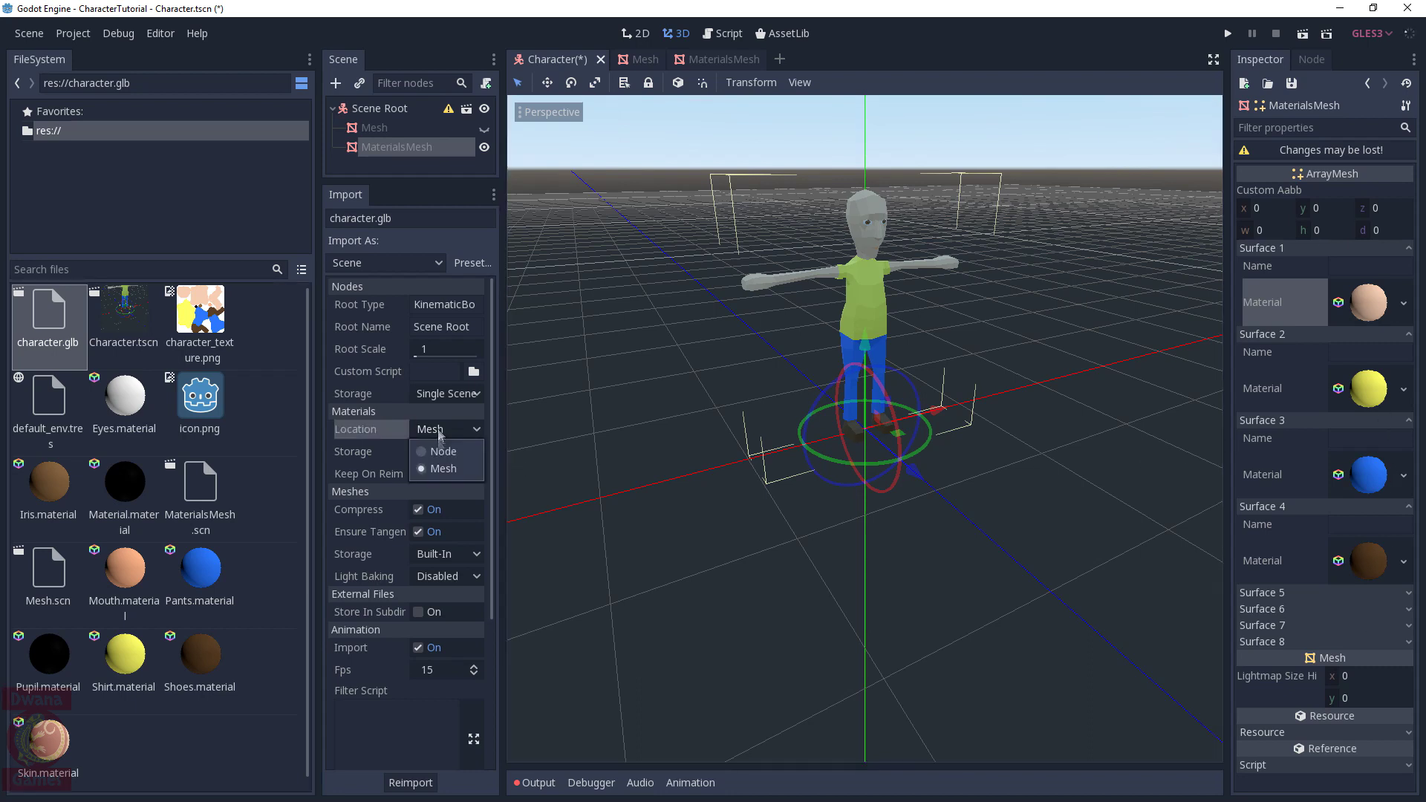
Load Pupil.material into MaterialsMesh's material slot 0, turning the skin black
{"action": "left_click", "coordinate": [1368, 82]}
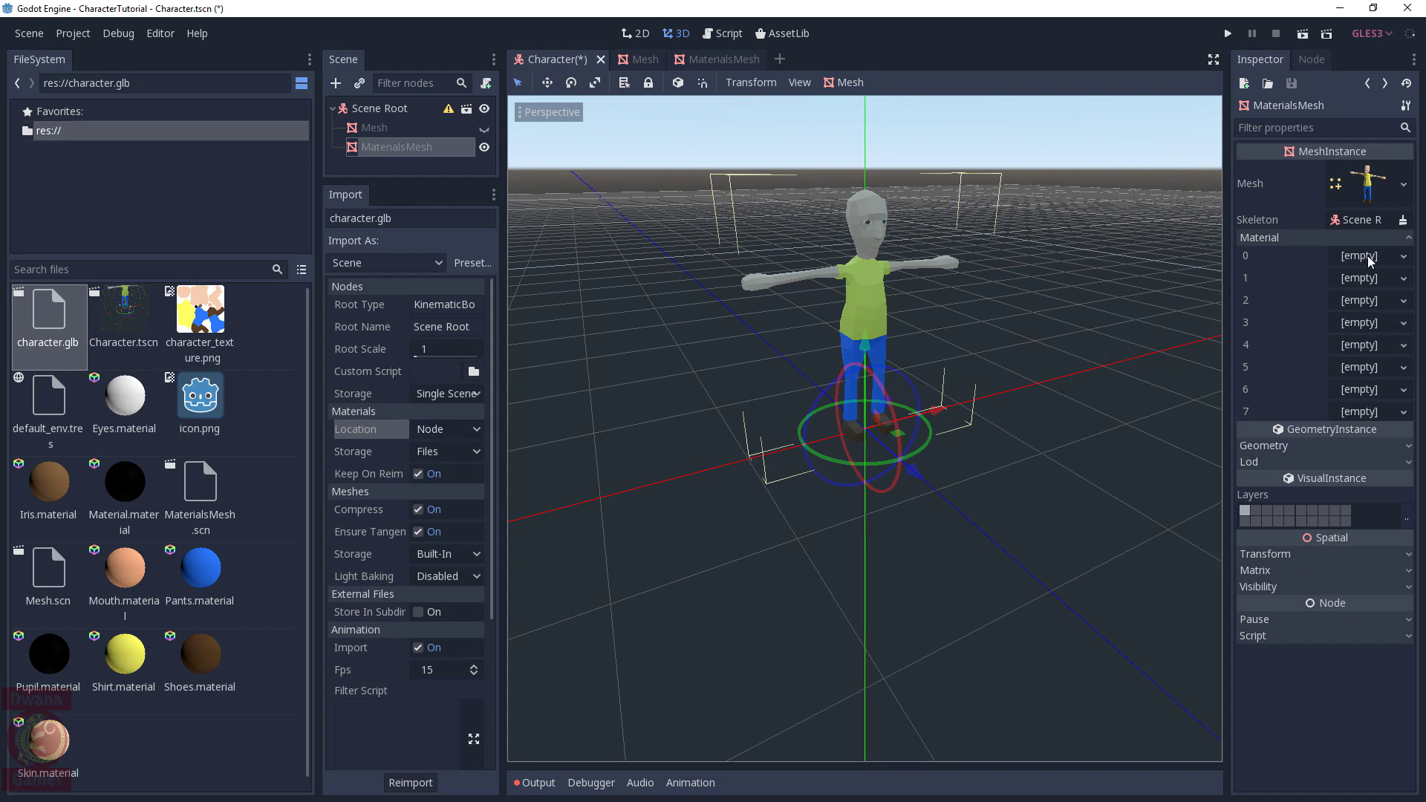
{"action": "left_click", "coordinate": [1405, 257]}
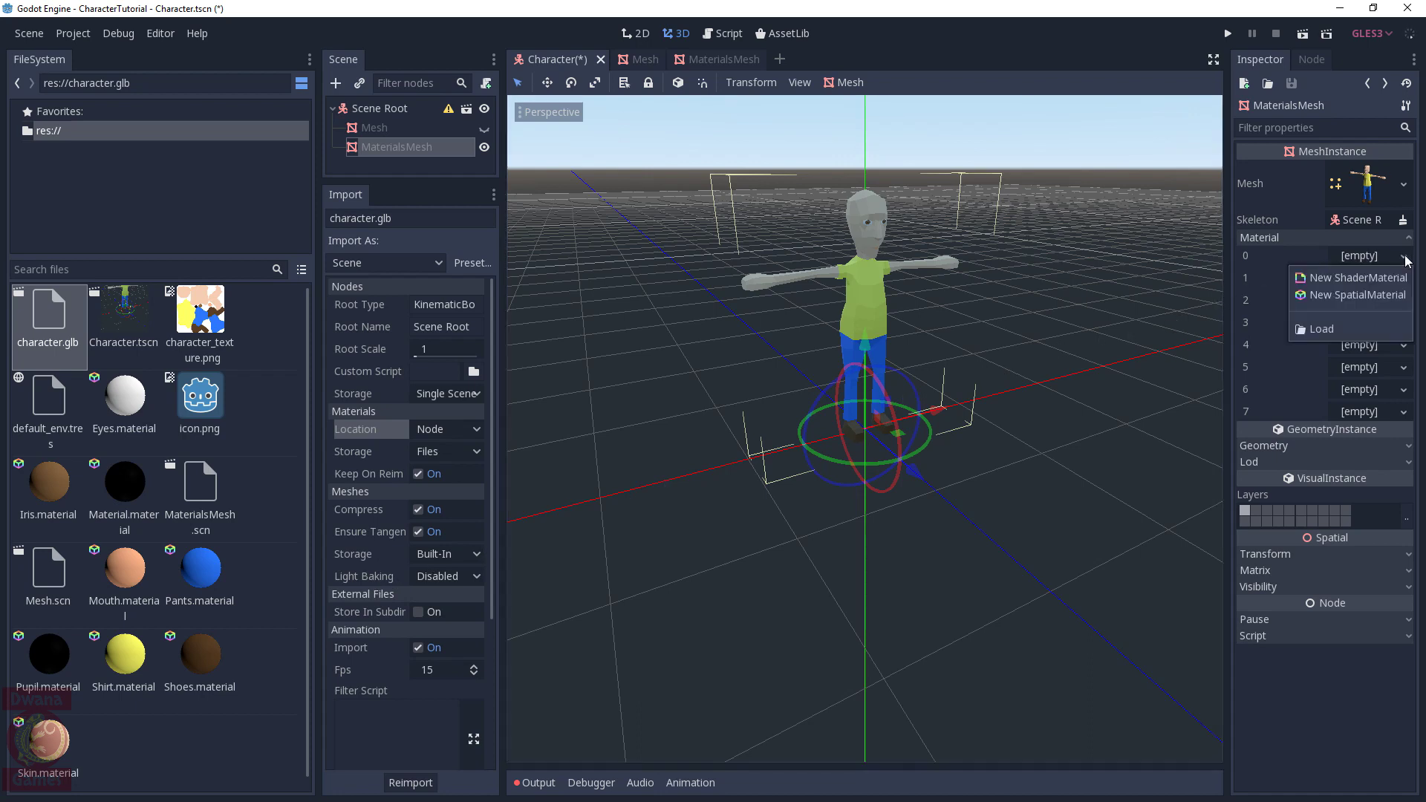
{"action": "left_click", "coordinate": [1322, 329]}
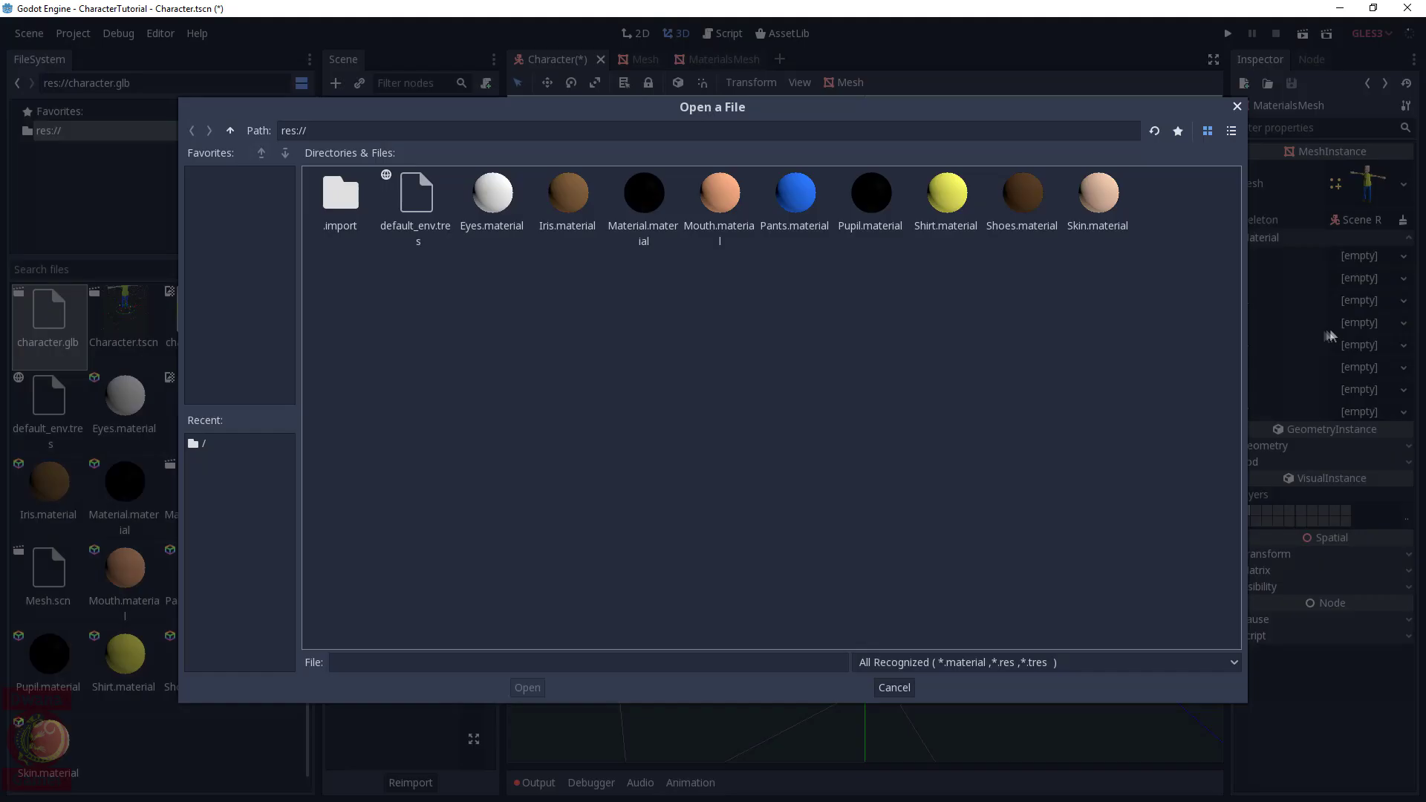
{"action": "double_click", "coordinate": [870, 191]}
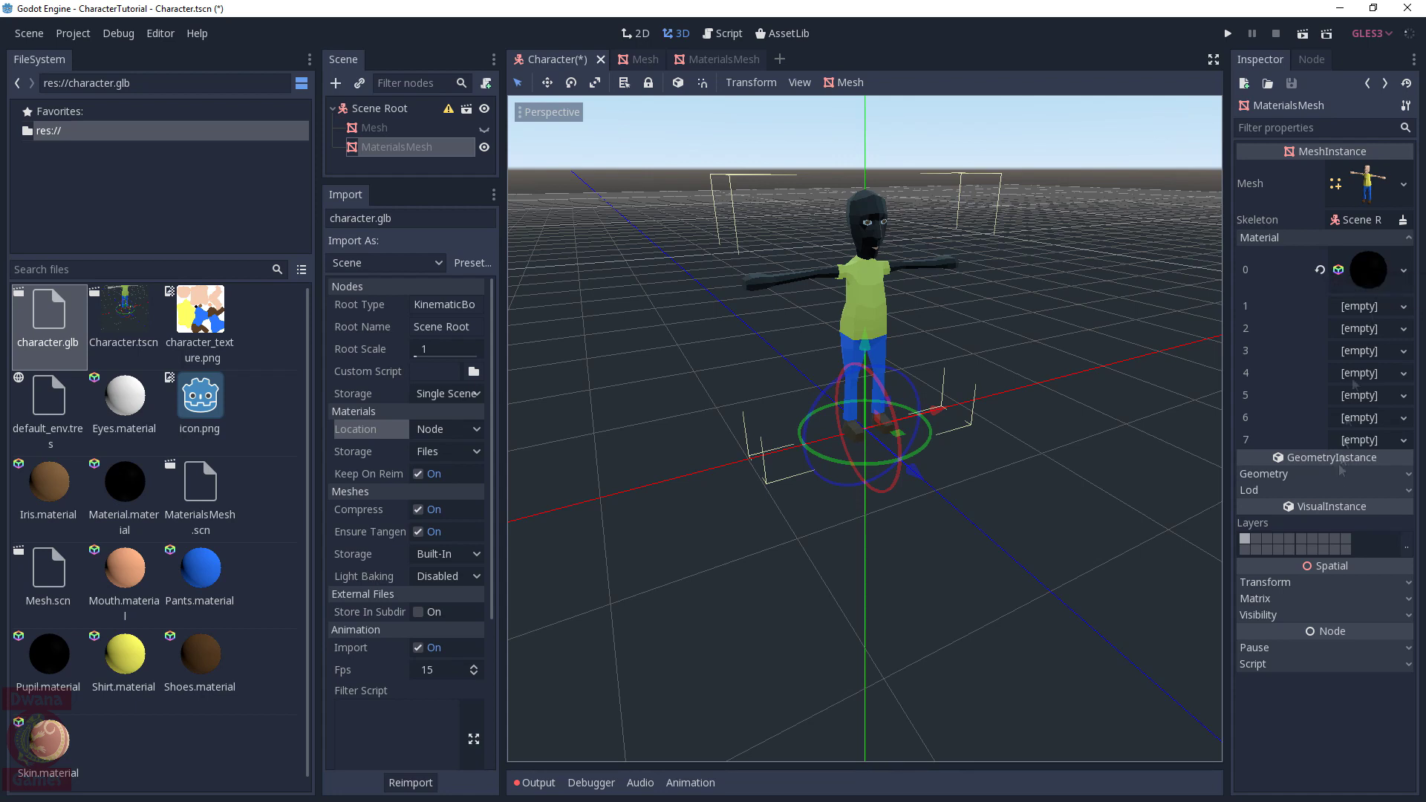
{"action": "left_click", "coordinate": [1371, 476]}
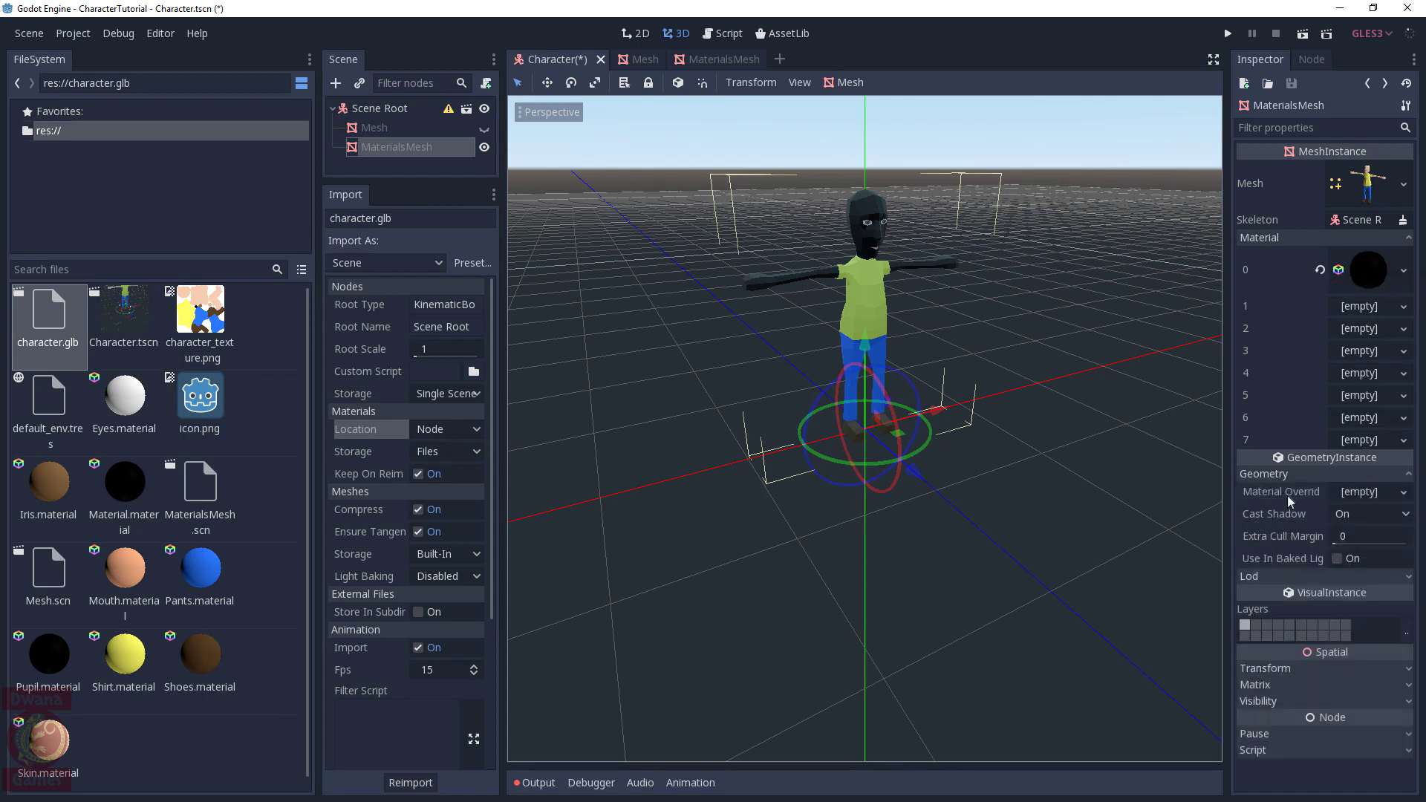
{"action": "left_click", "coordinate": [1369, 492]}
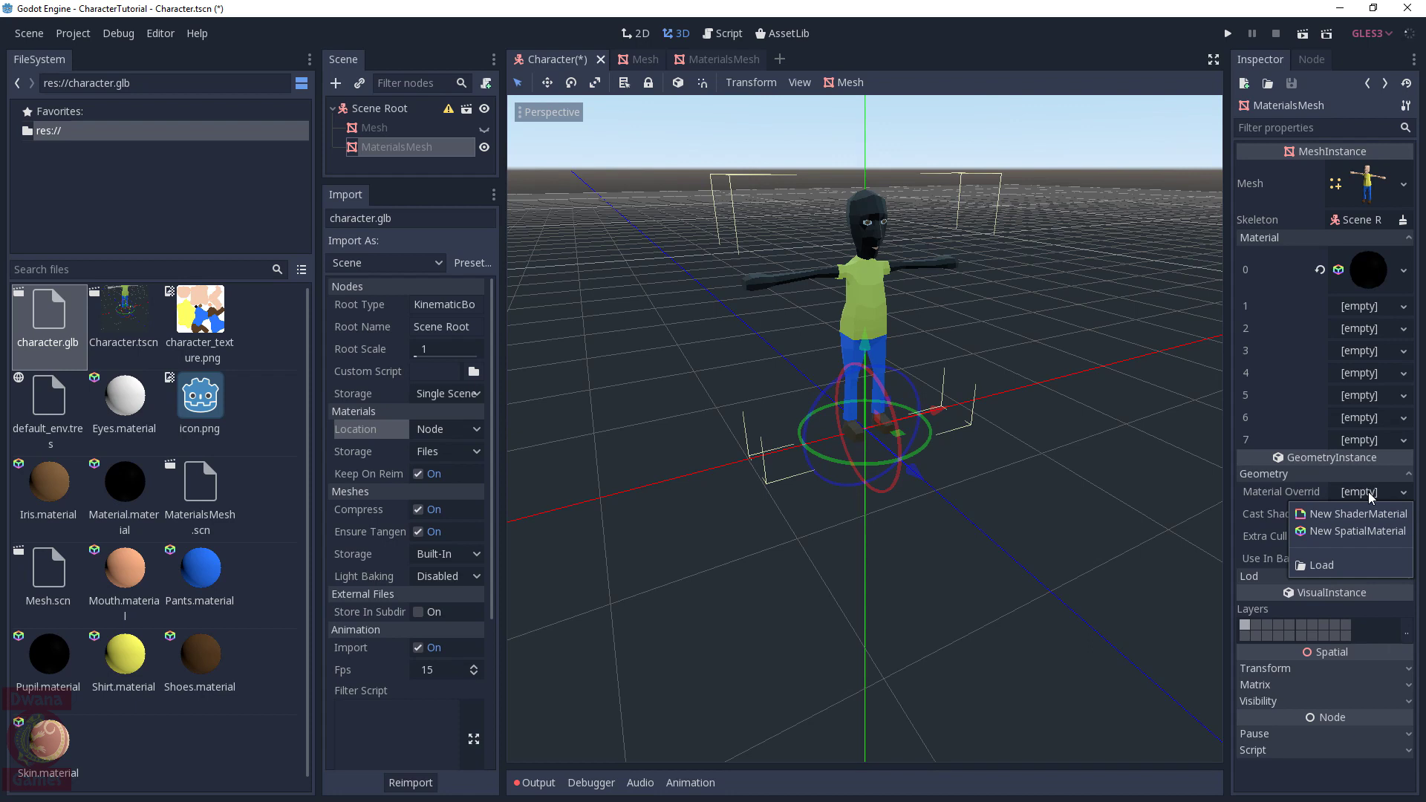
{"action": "left_click", "coordinate": [1321, 566]}
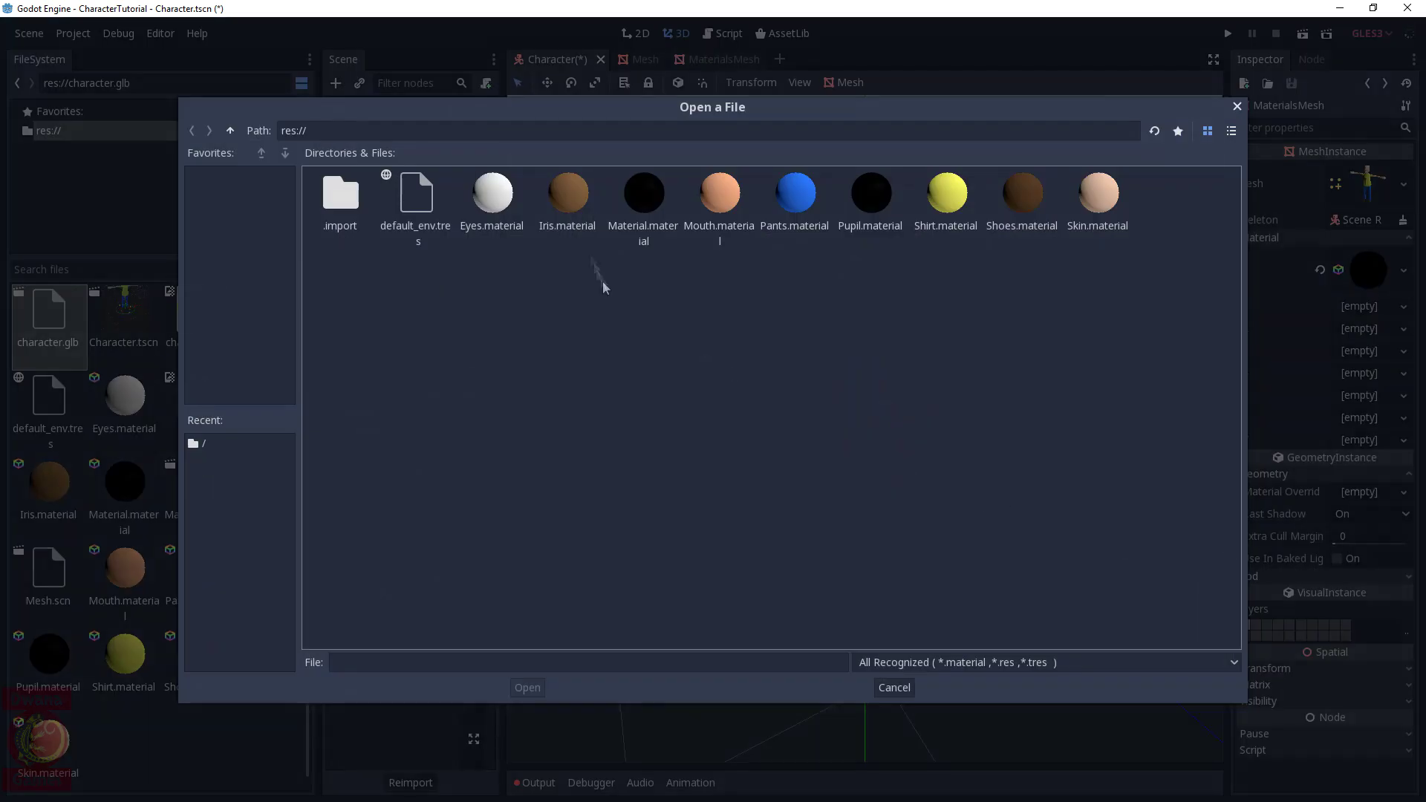
{"action": "double_click", "coordinate": [569, 195]}
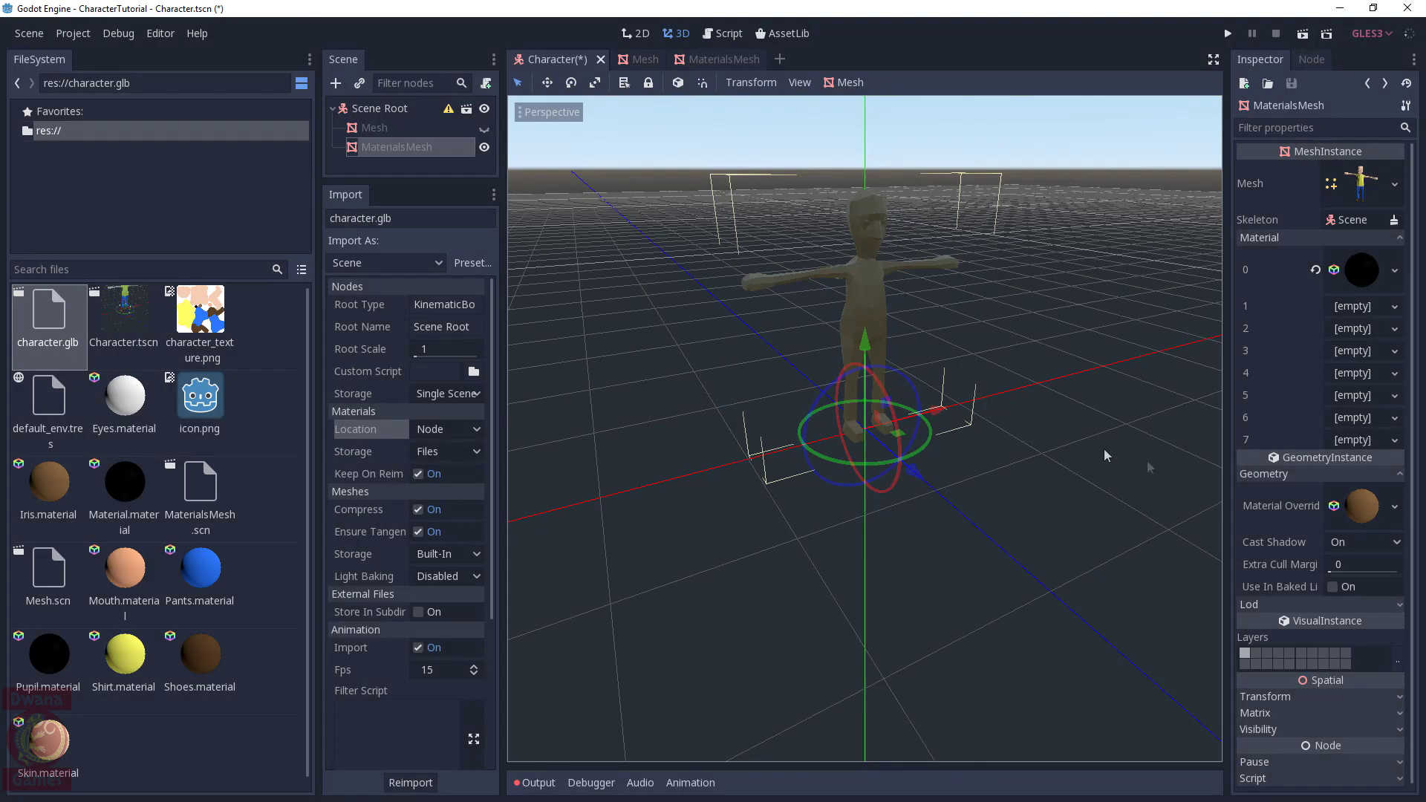
{"action": "left_click", "coordinate": [1395, 507]}
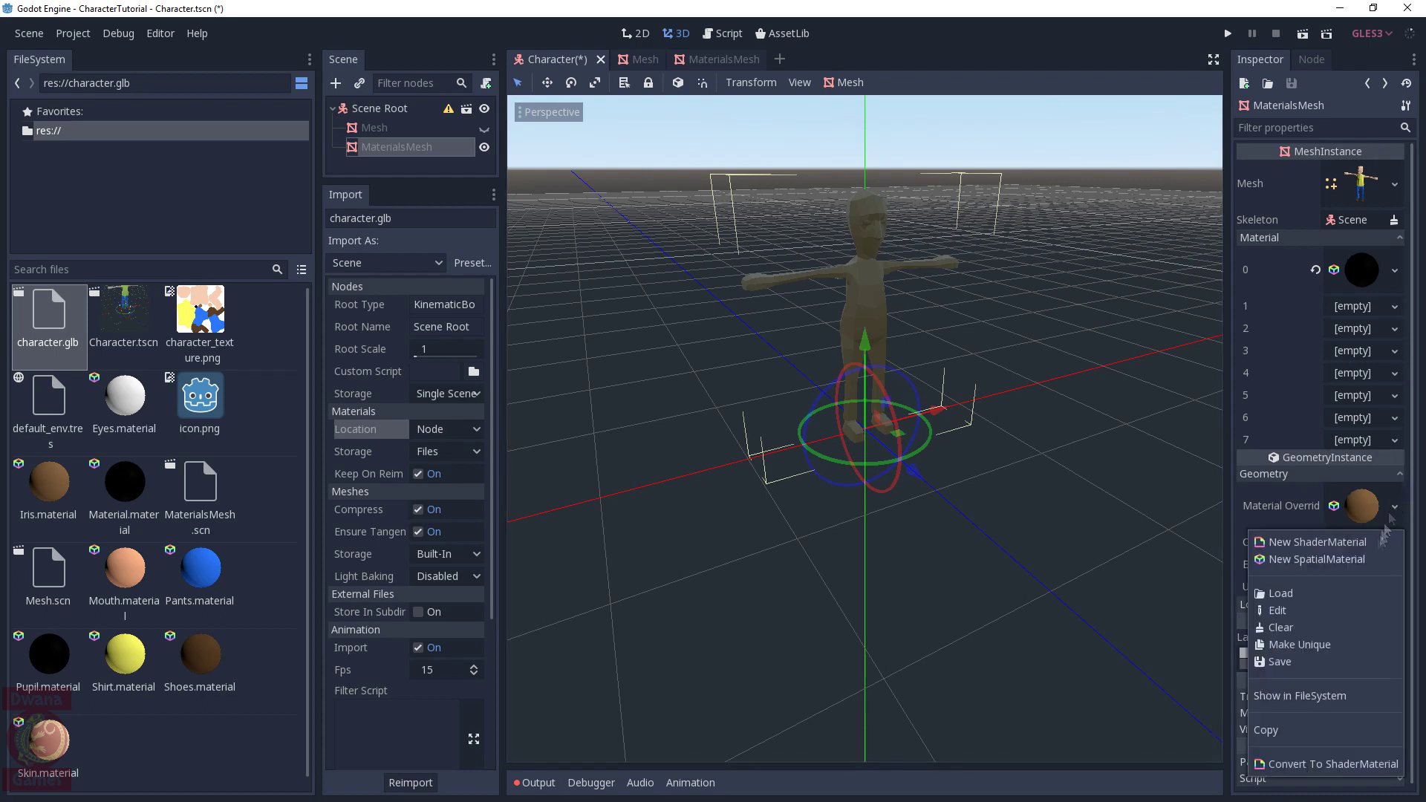
{"action": "left_click", "coordinate": [1290, 628]}
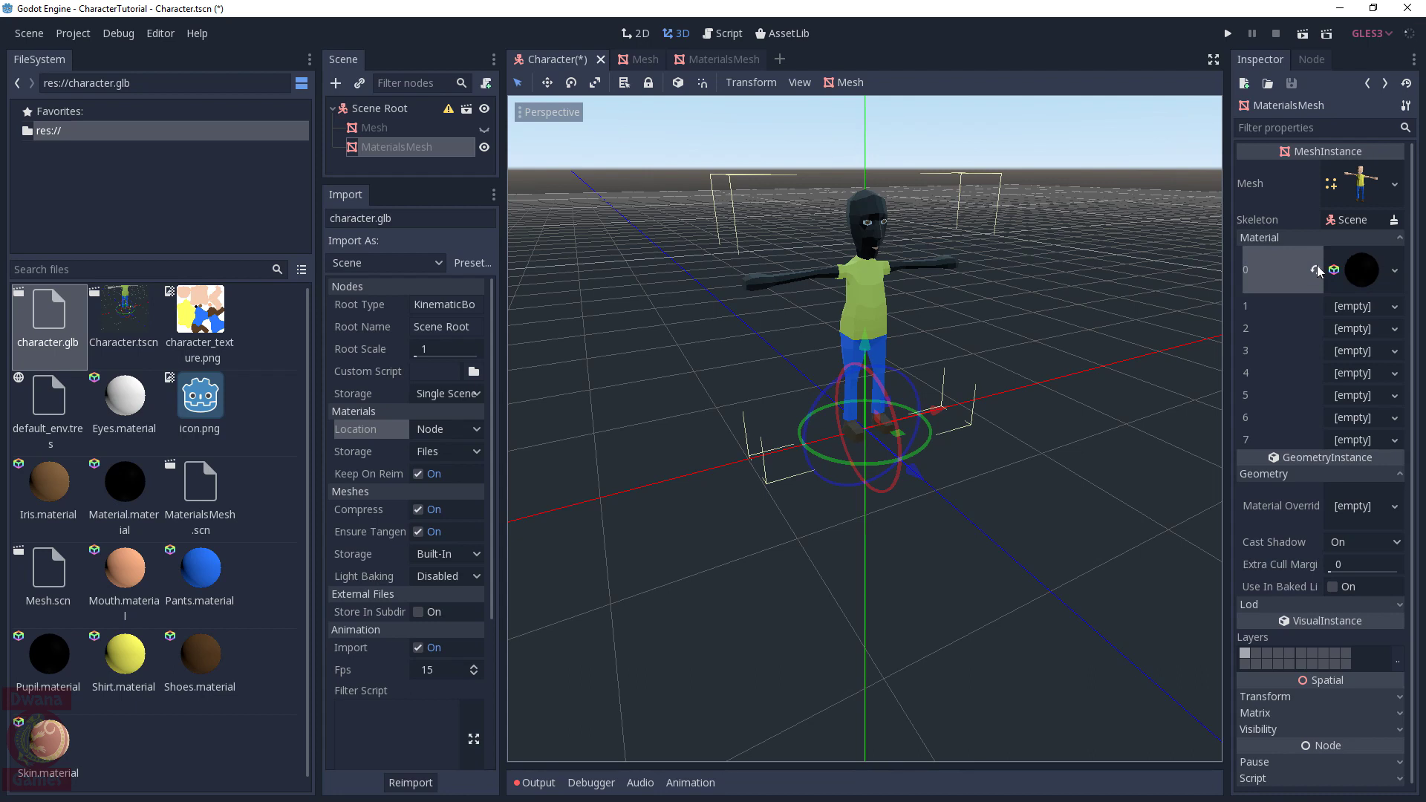
Clear MaterialsMesh's material slot 0 and collapse the Material section
{"action": "left_click", "coordinate": [1395, 269]}
{"action": "left_click", "coordinate": [1284, 400]}
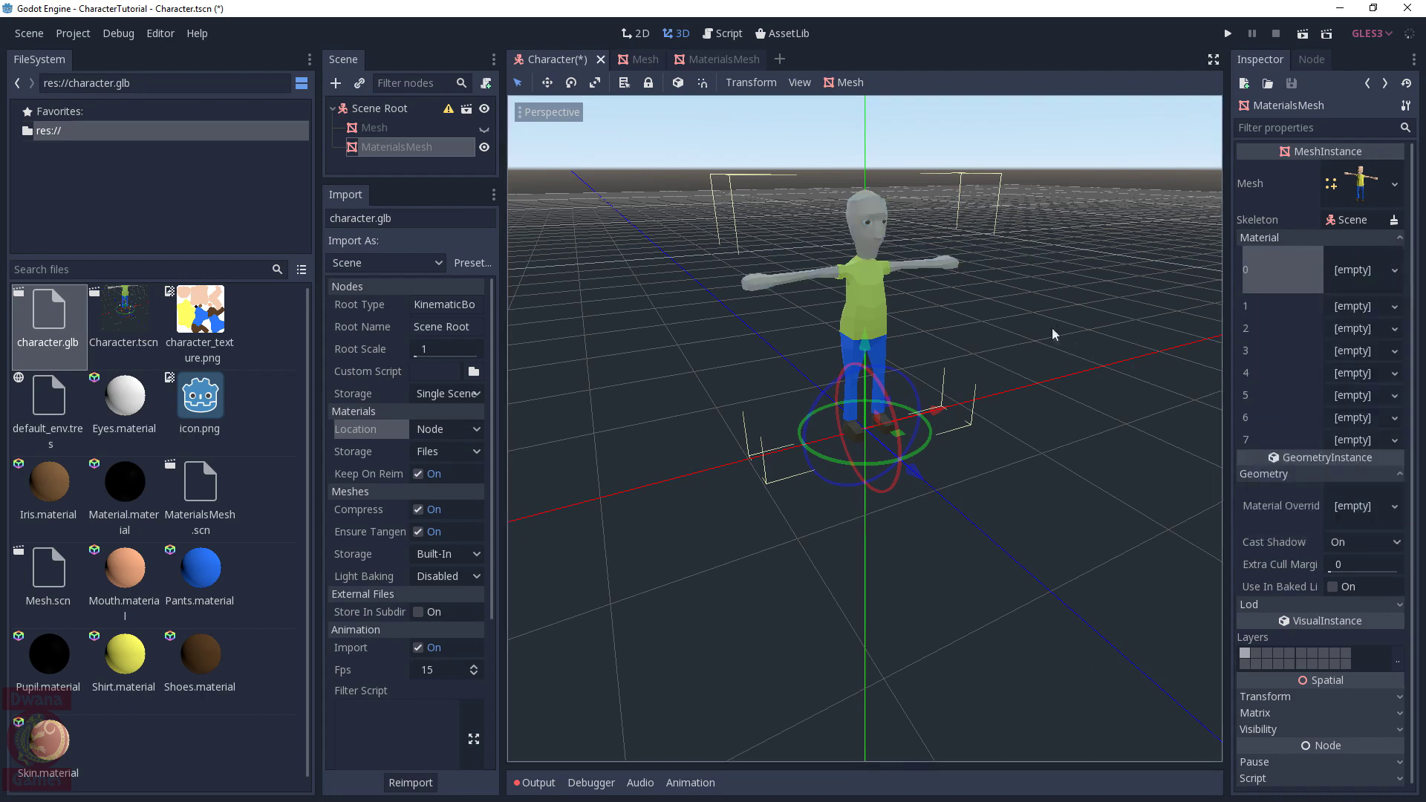
{"action": "left_click", "coordinate": [1311, 237]}
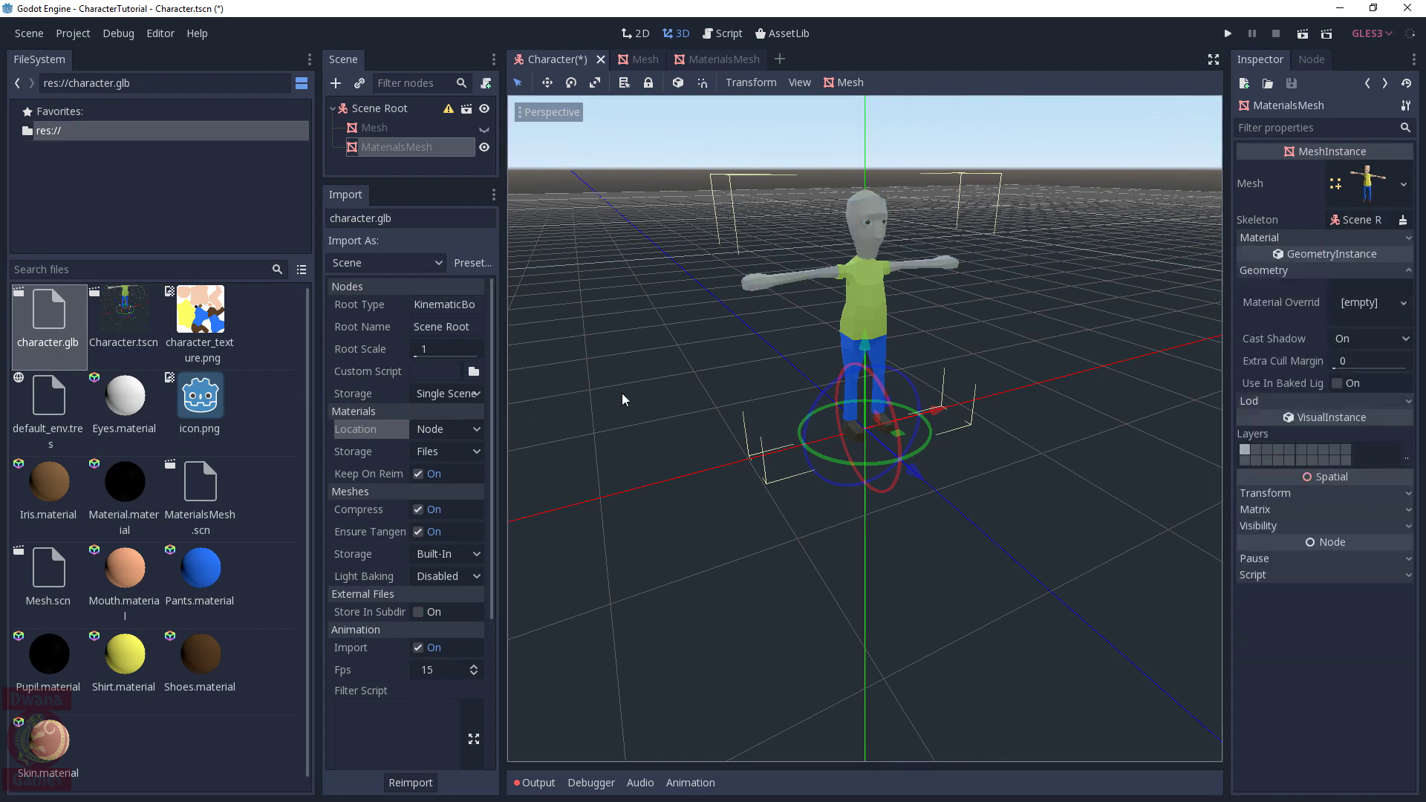
Confirm character.glb's Materials Storage import option stays on Files
{"action": "left_click", "coordinate": [474, 450]}
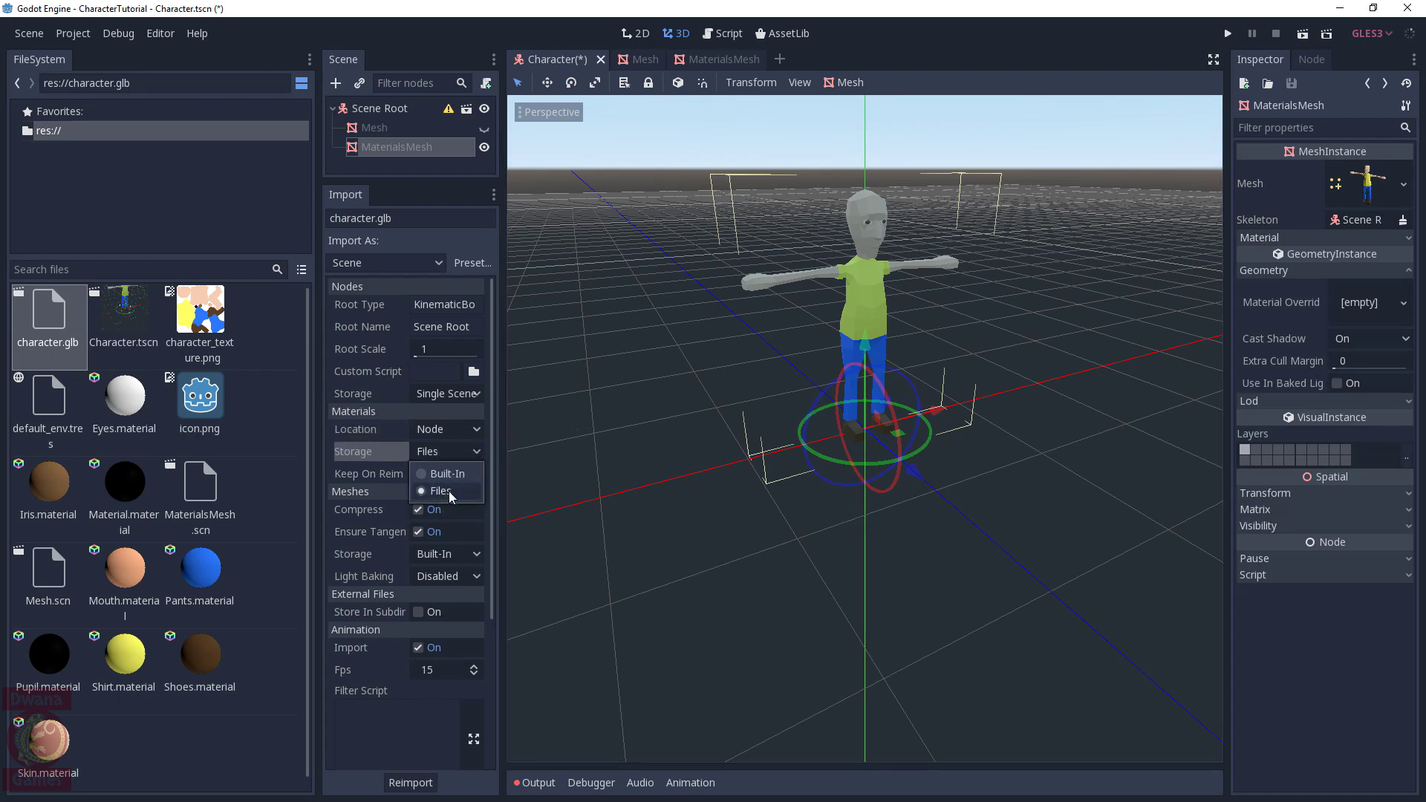
{"action": "left_click", "coordinate": [421, 497]}
{"action": "left_click", "coordinate": [120, 397]}
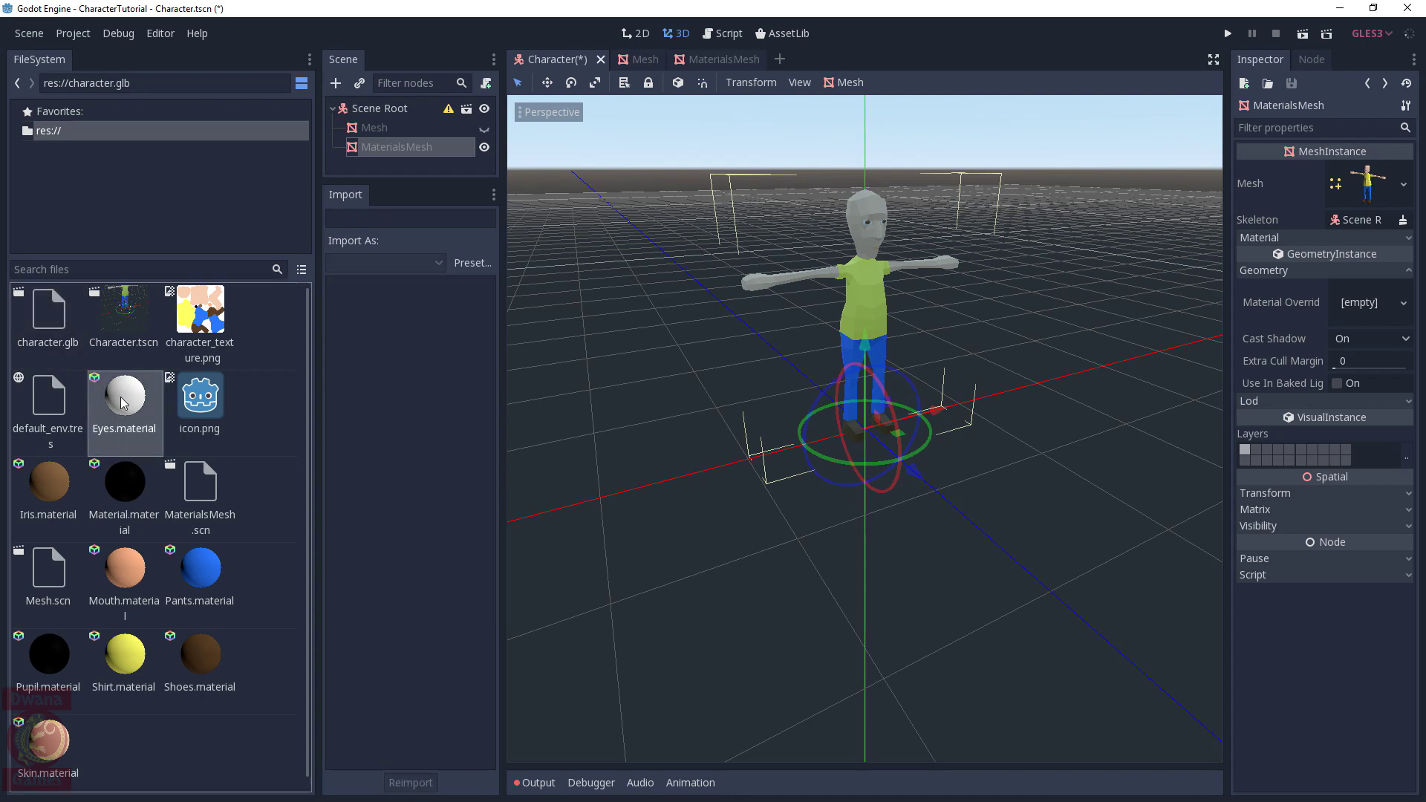
{"action": "left_click", "coordinate": [125, 490]}
{"action": "left_click", "coordinate": [206, 594]}
{"action": "left_click", "coordinate": [45, 327]}
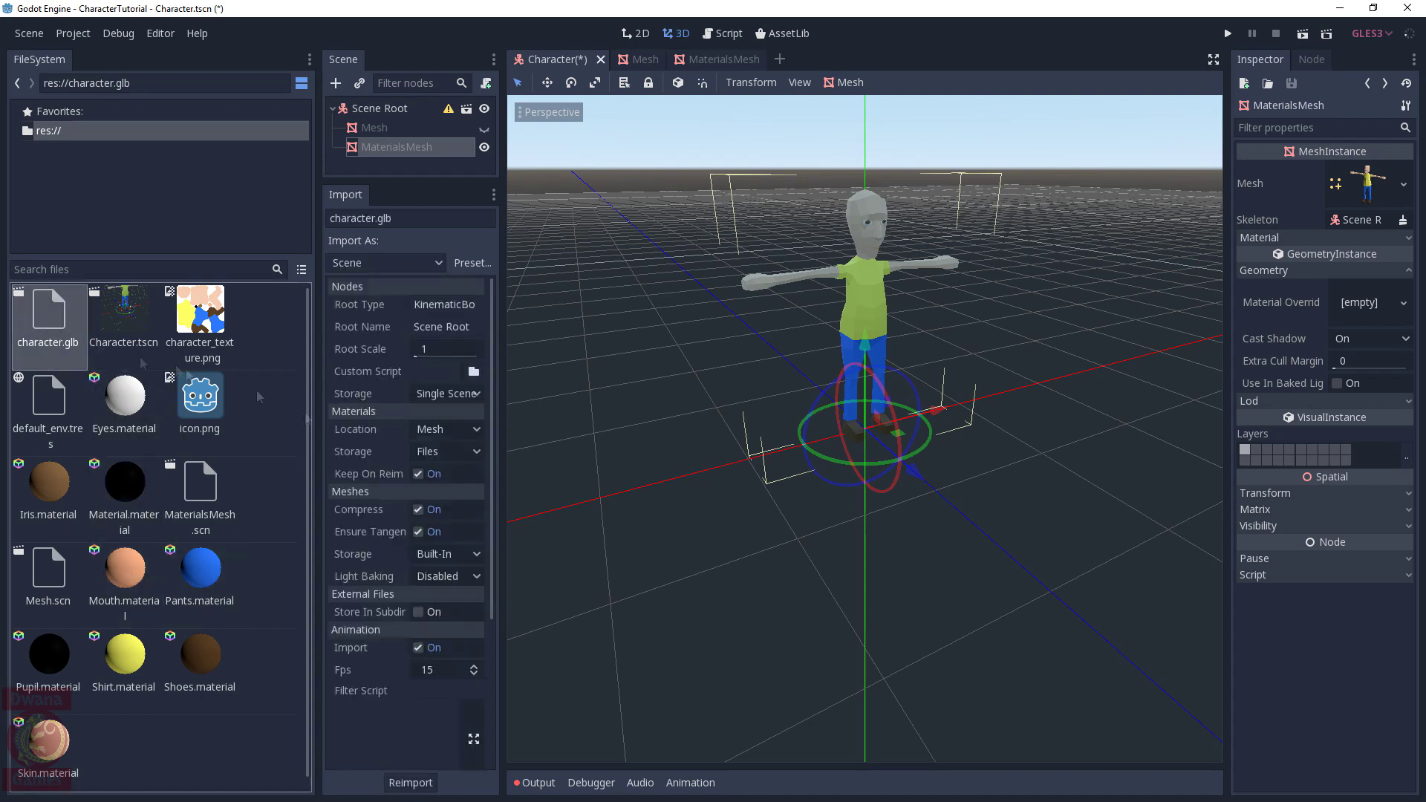
{"action": "left_click", "coordinate": [446, 451]}
{"action": "left_click", "coordinate": [439, 491]}
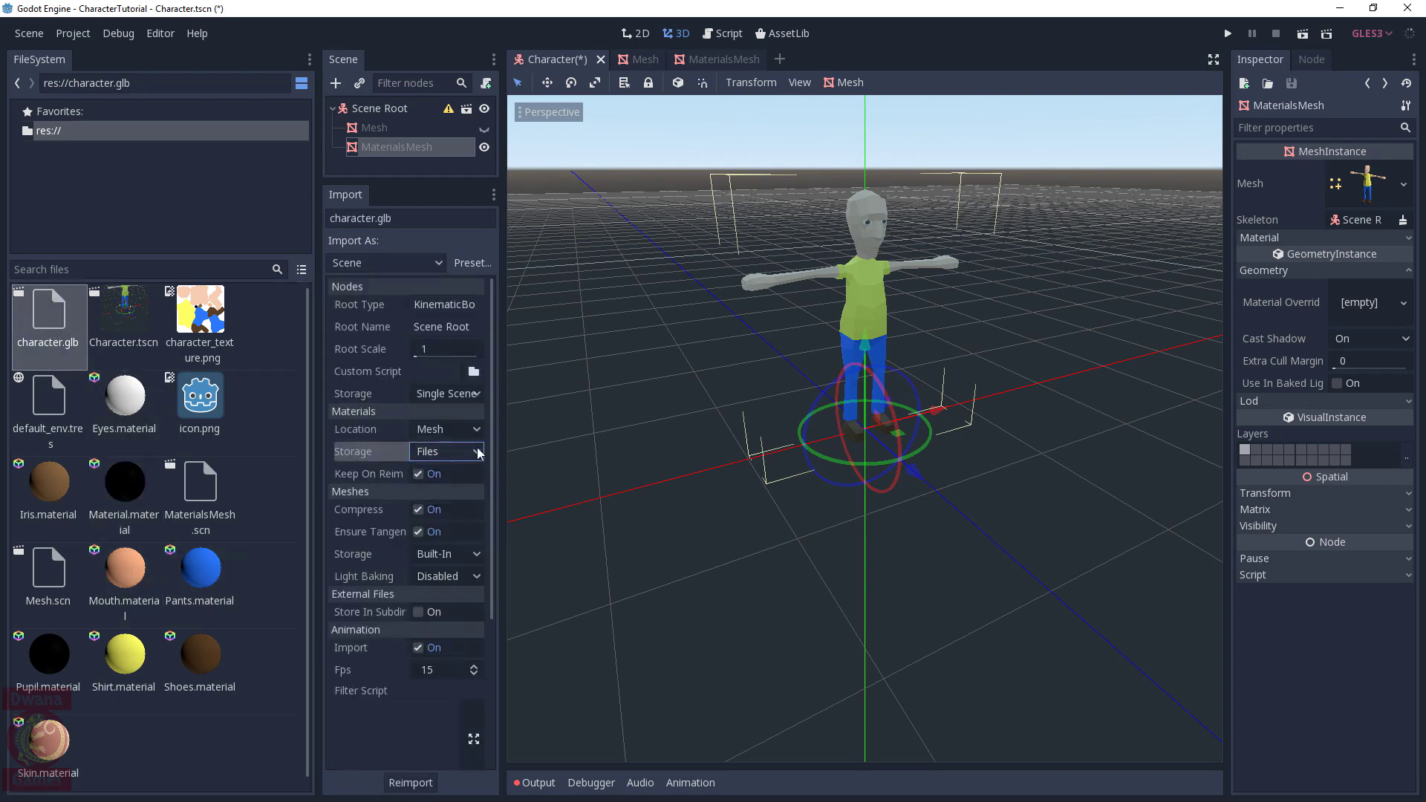
{"action": "key", "text": "alt+Tab"}
Open the project's .import folder and select character.glb's generated 96 KB scene file
{"action": "key", "text": "alt+Up"}
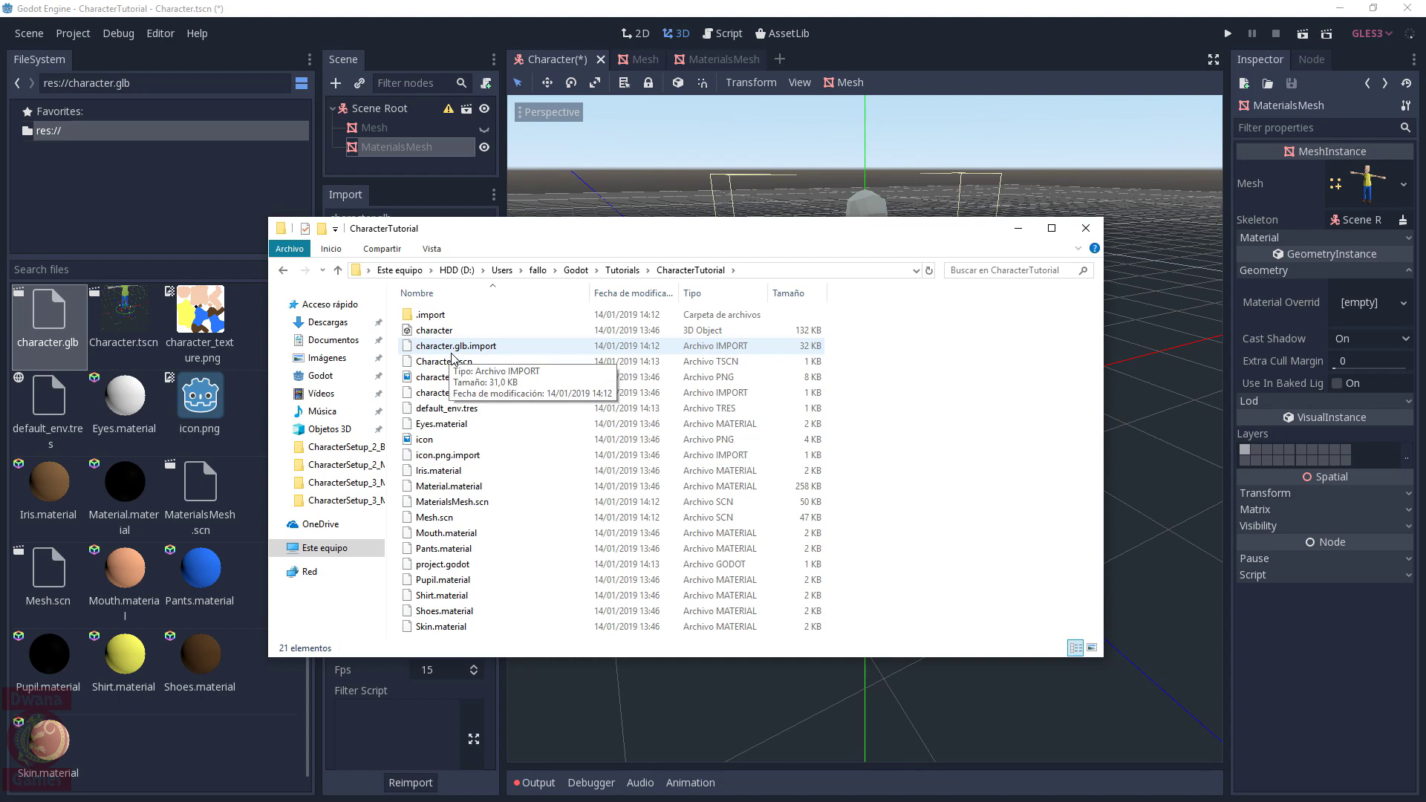
{"action": "left_click", "coordinate": [450, 331]}
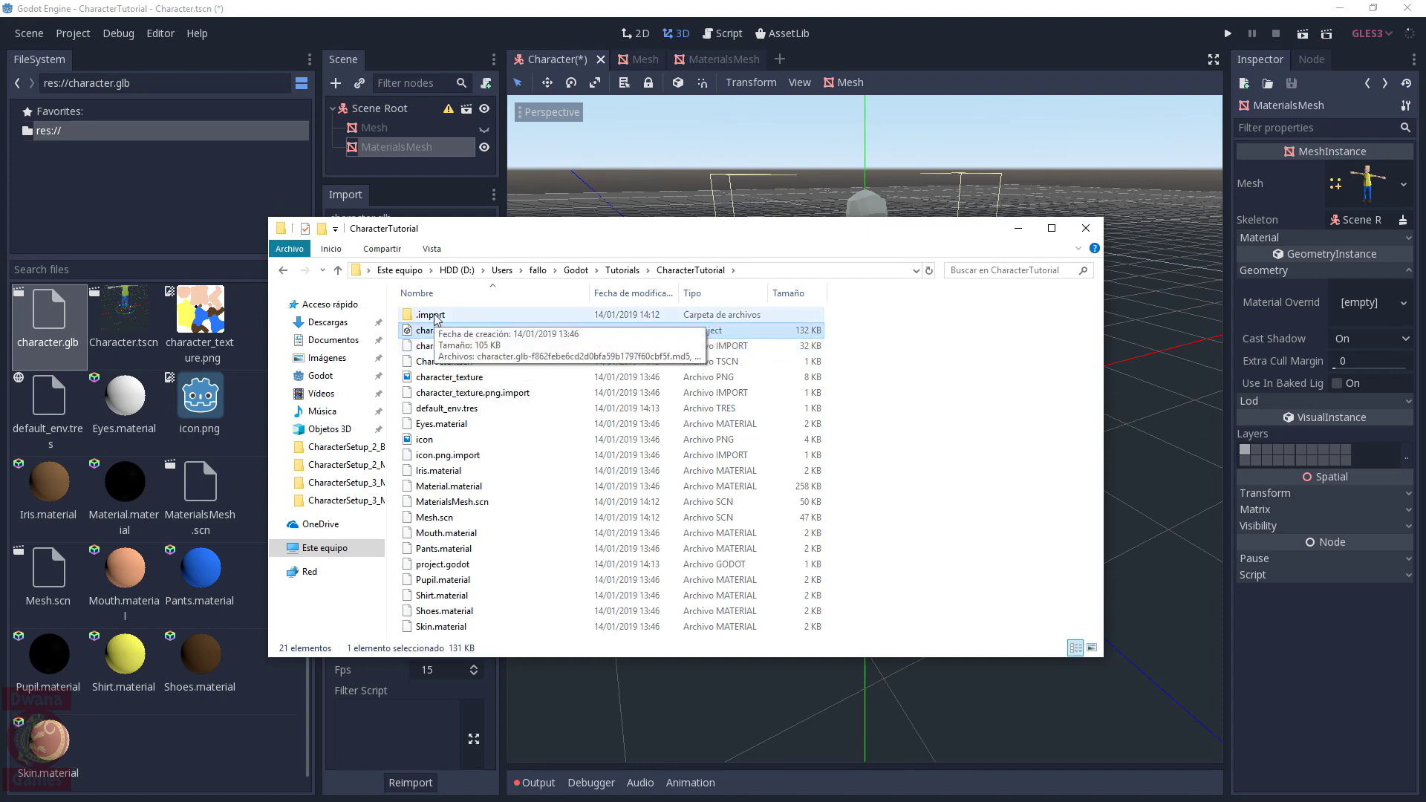
{"action": "left_click", "coordinate": [439, 320]}
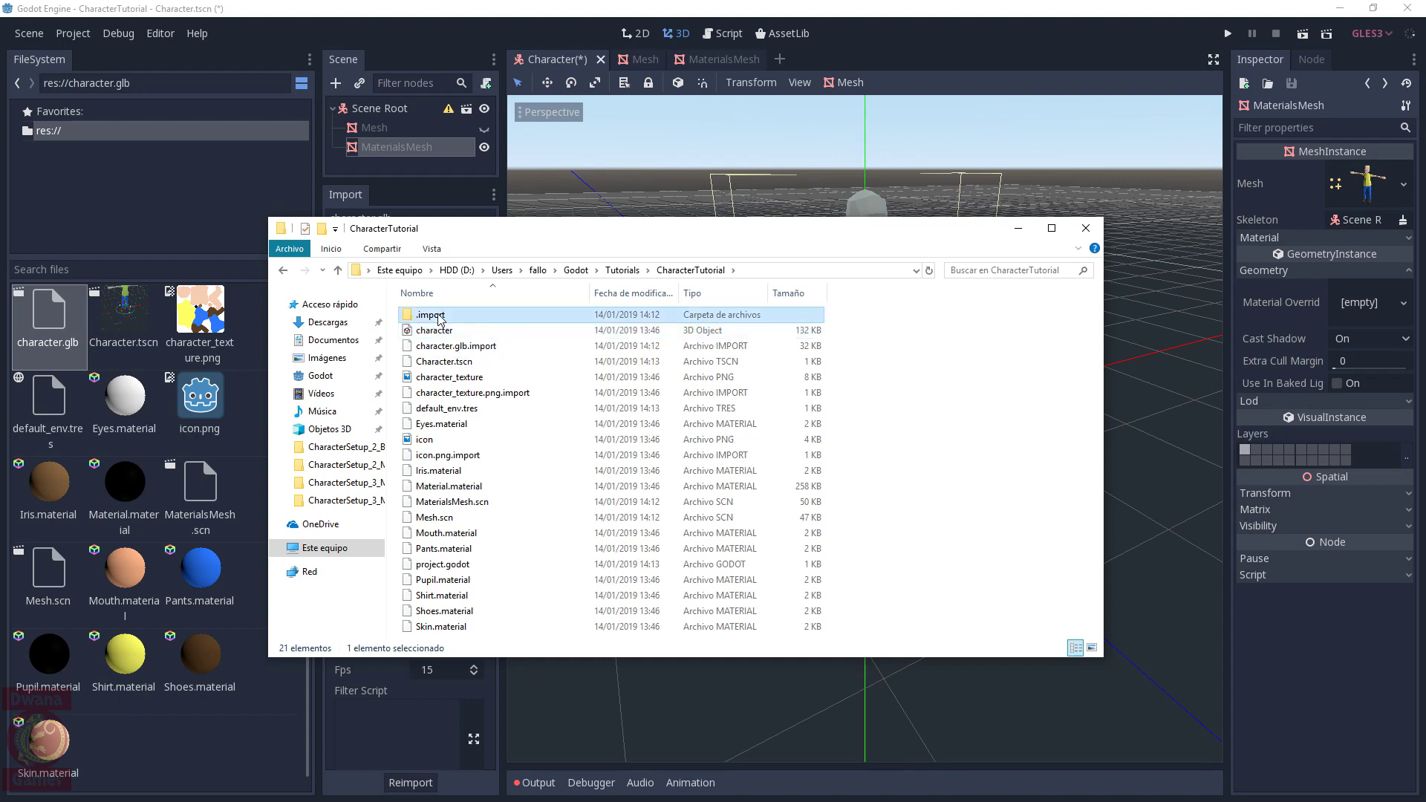
{"action": "double_click", "coordinate": [439, 319]}
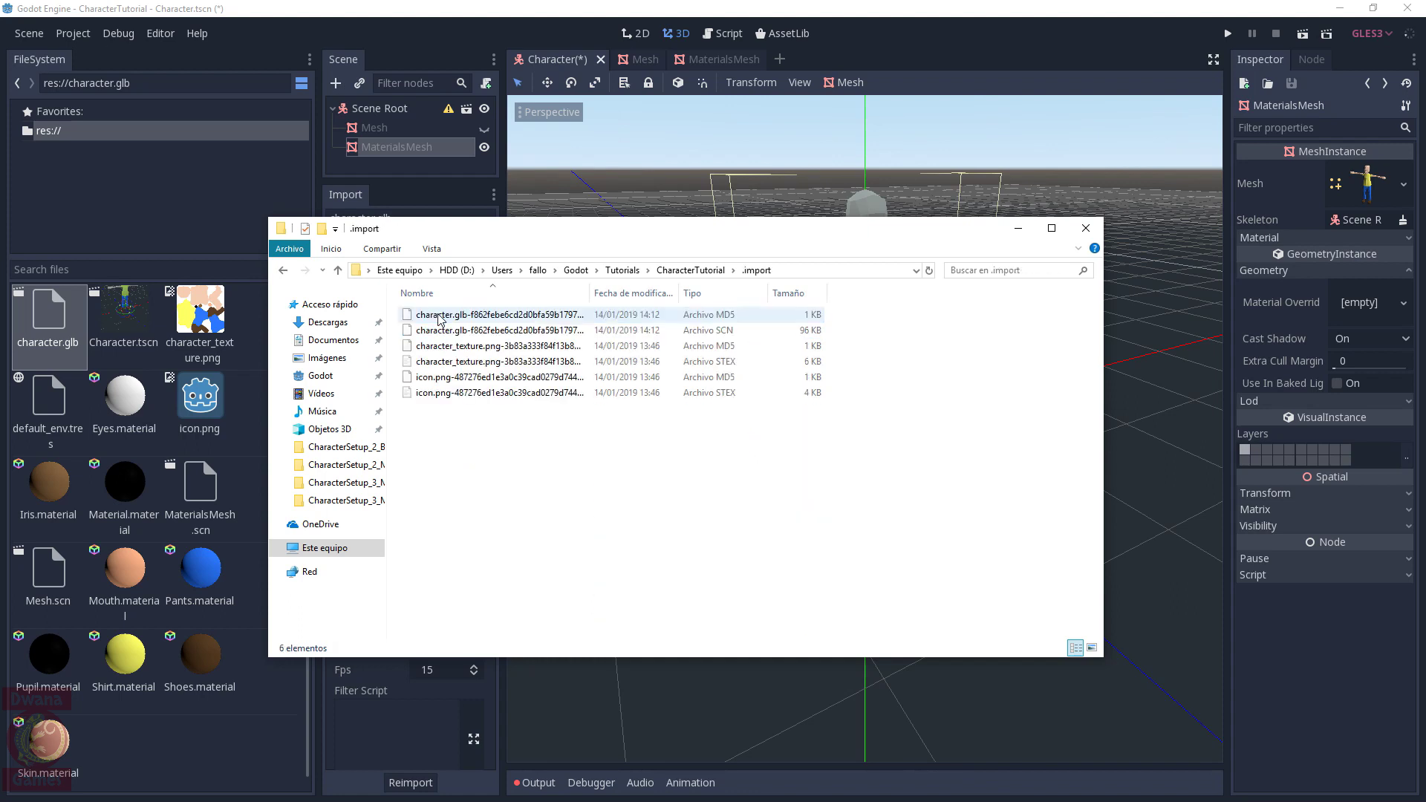
{"action": "left_click", "coordinate": [456, 320]}
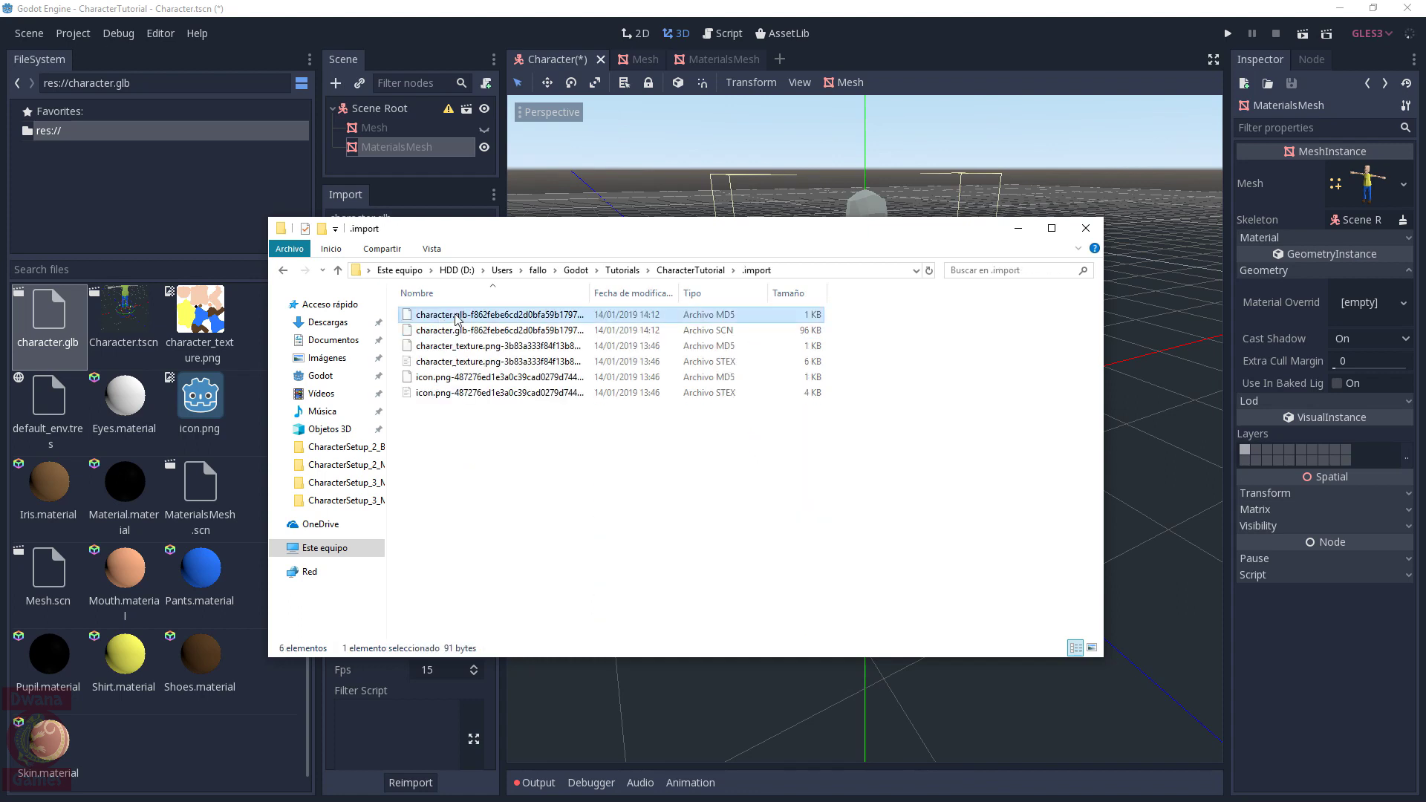
{"action": "left_click", "coordinate": [461, 331]}
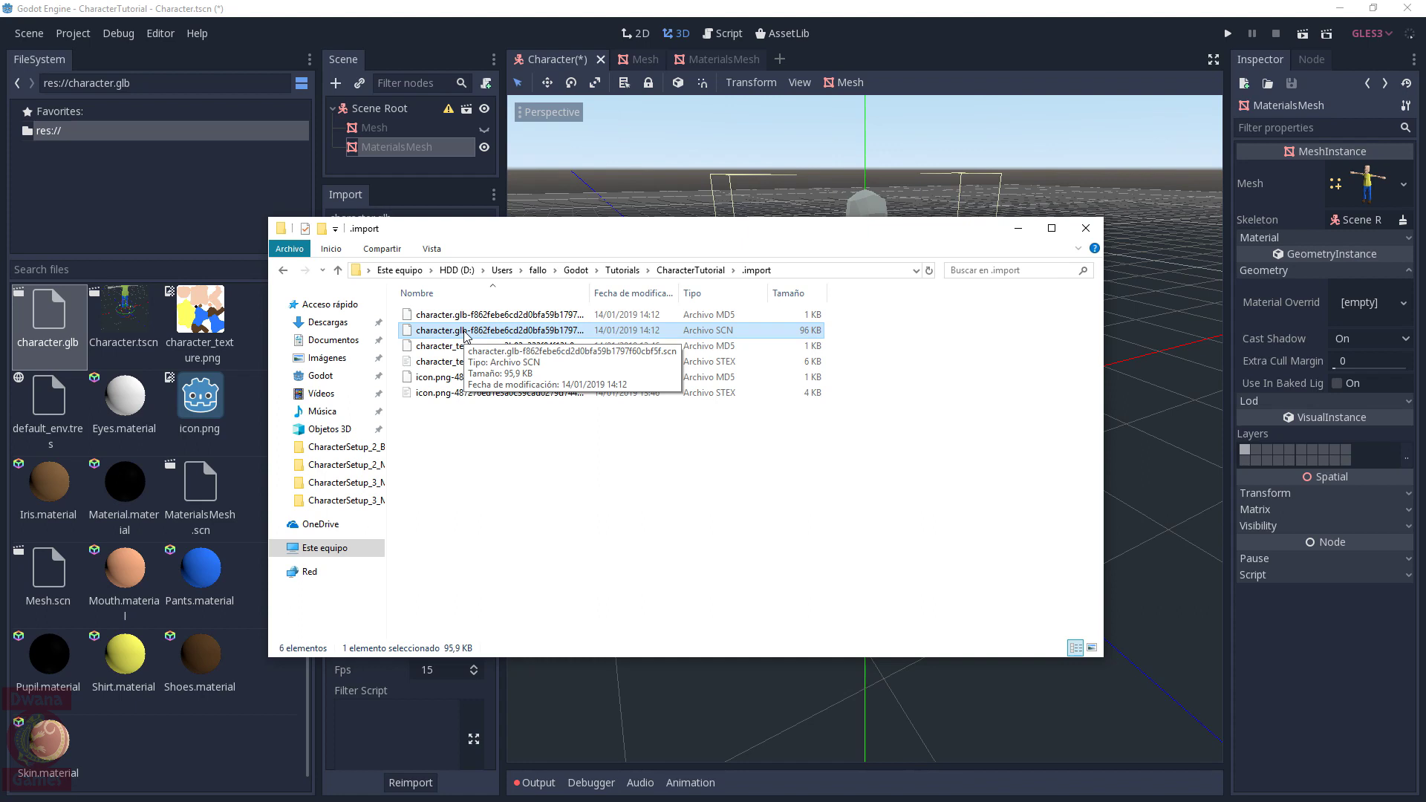
Back in Godot, keep character.glb's Materials Storage set to Files
{"action": "key", "text": "alt+Tab"}
{"action": "left_click", "coordinate": [436, 452]}
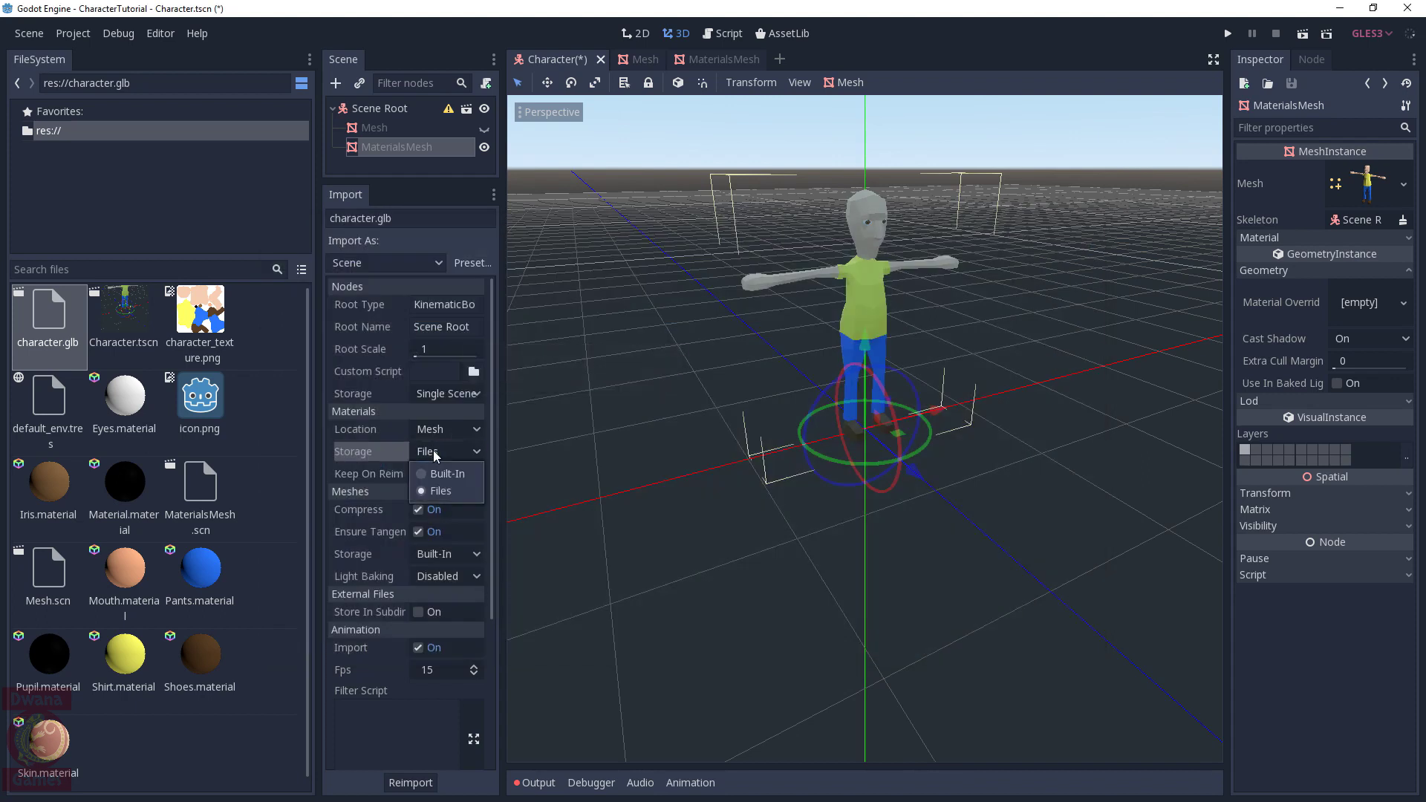
{"action": "left_click", "coordinate": [388, 448]}
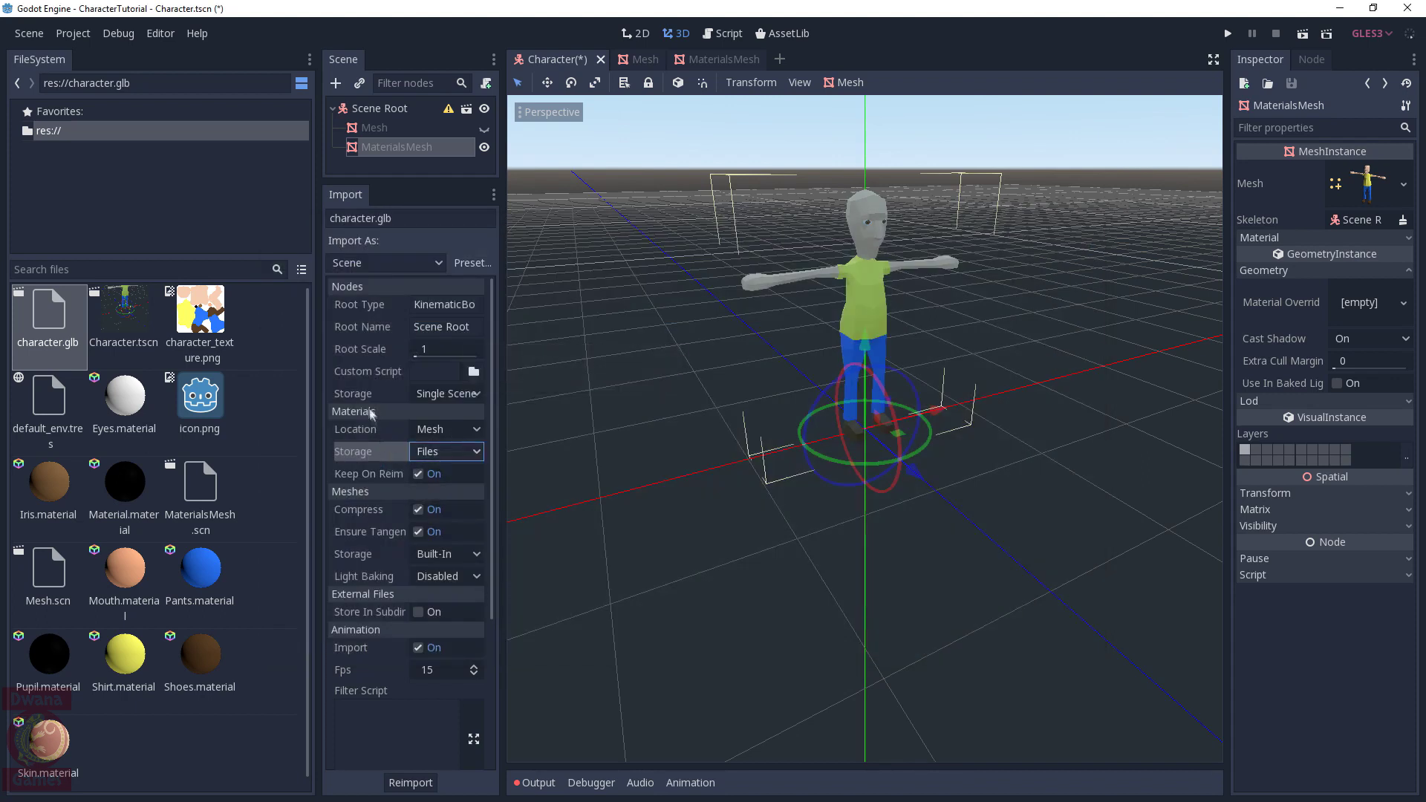
{"action": "key", "text": "alt+Tab"}
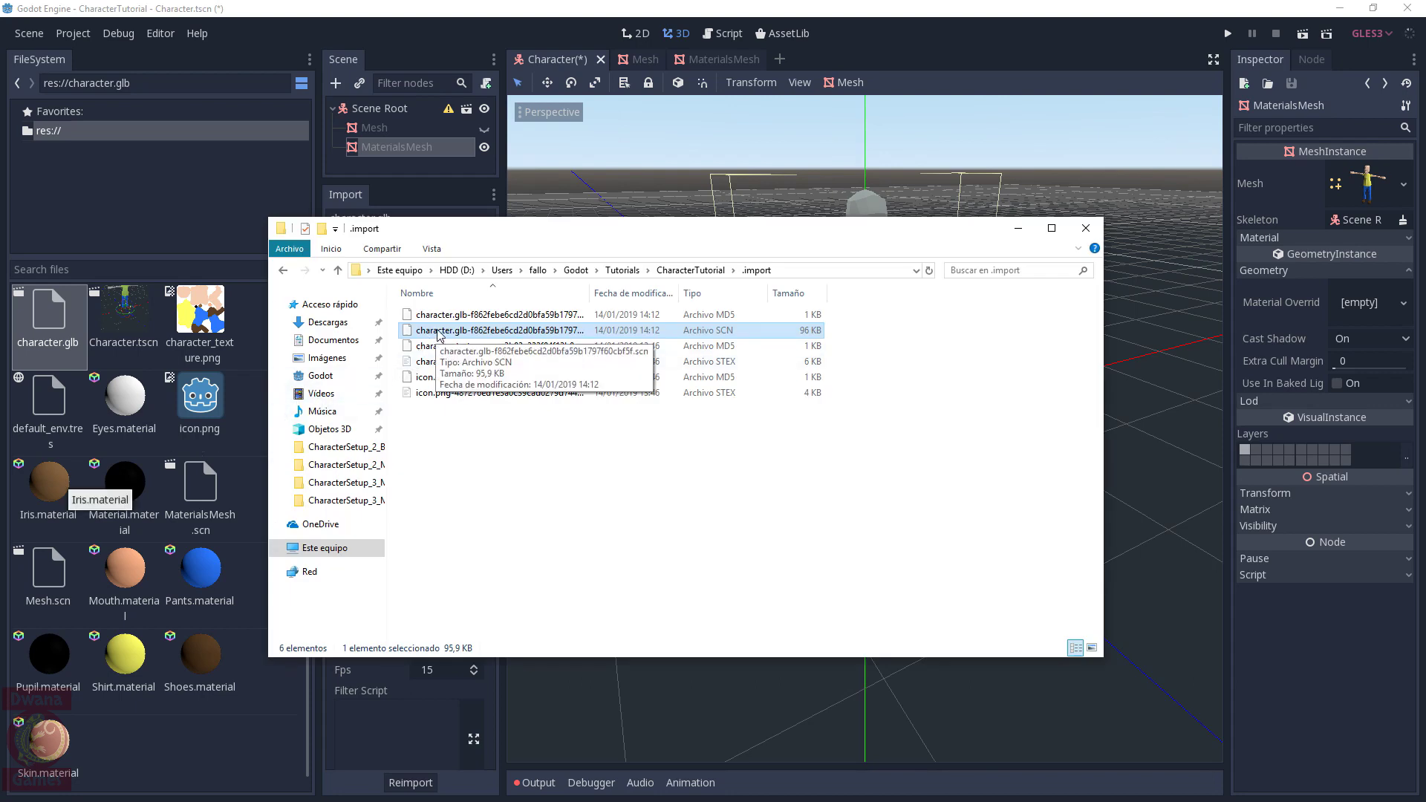
{"action": "key", "text": "alt+Tab"}
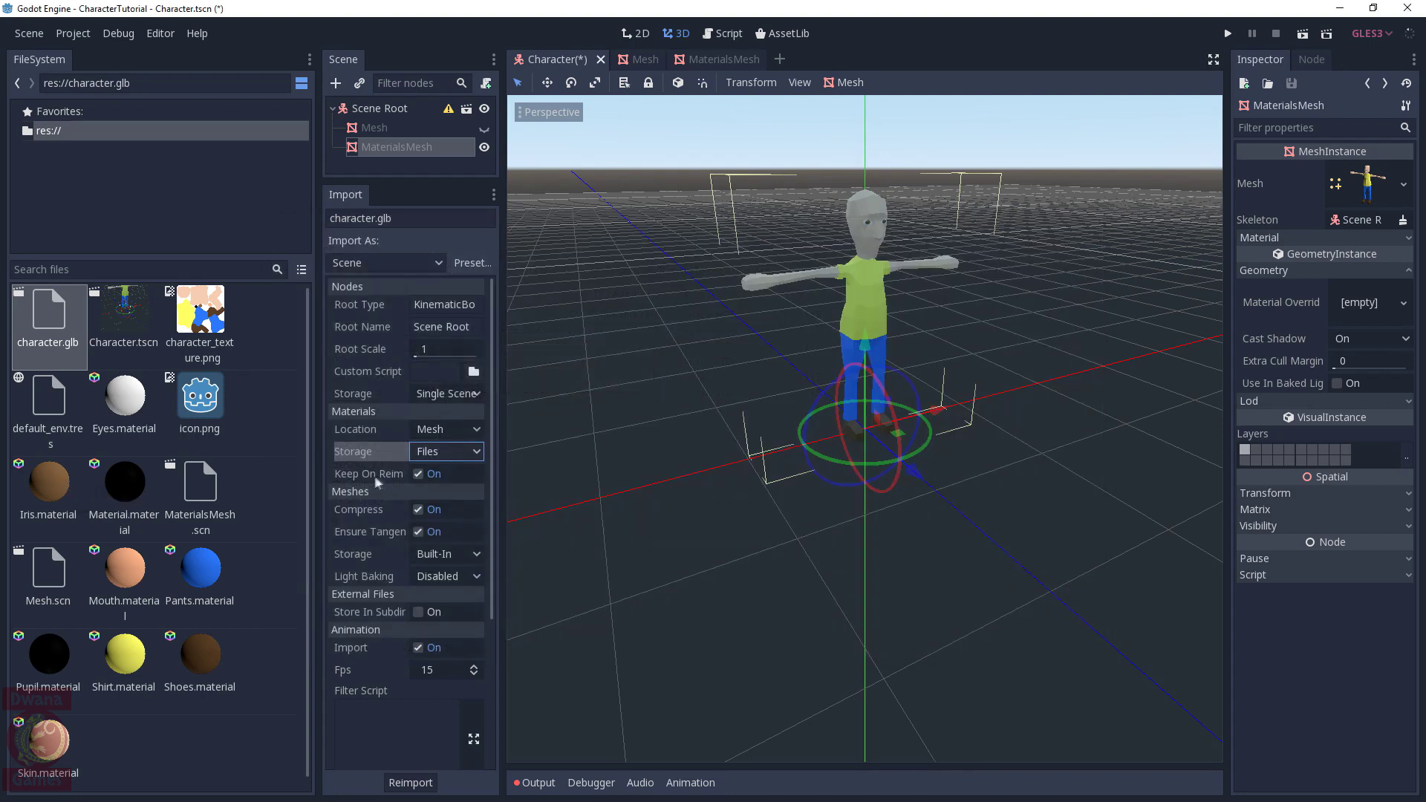
Widen the import options panel and keep Meshes Storage at Built-In
{"action": "left_click_drag", "start_coordinate": [503, 479], "coordinate": [562, 483]}
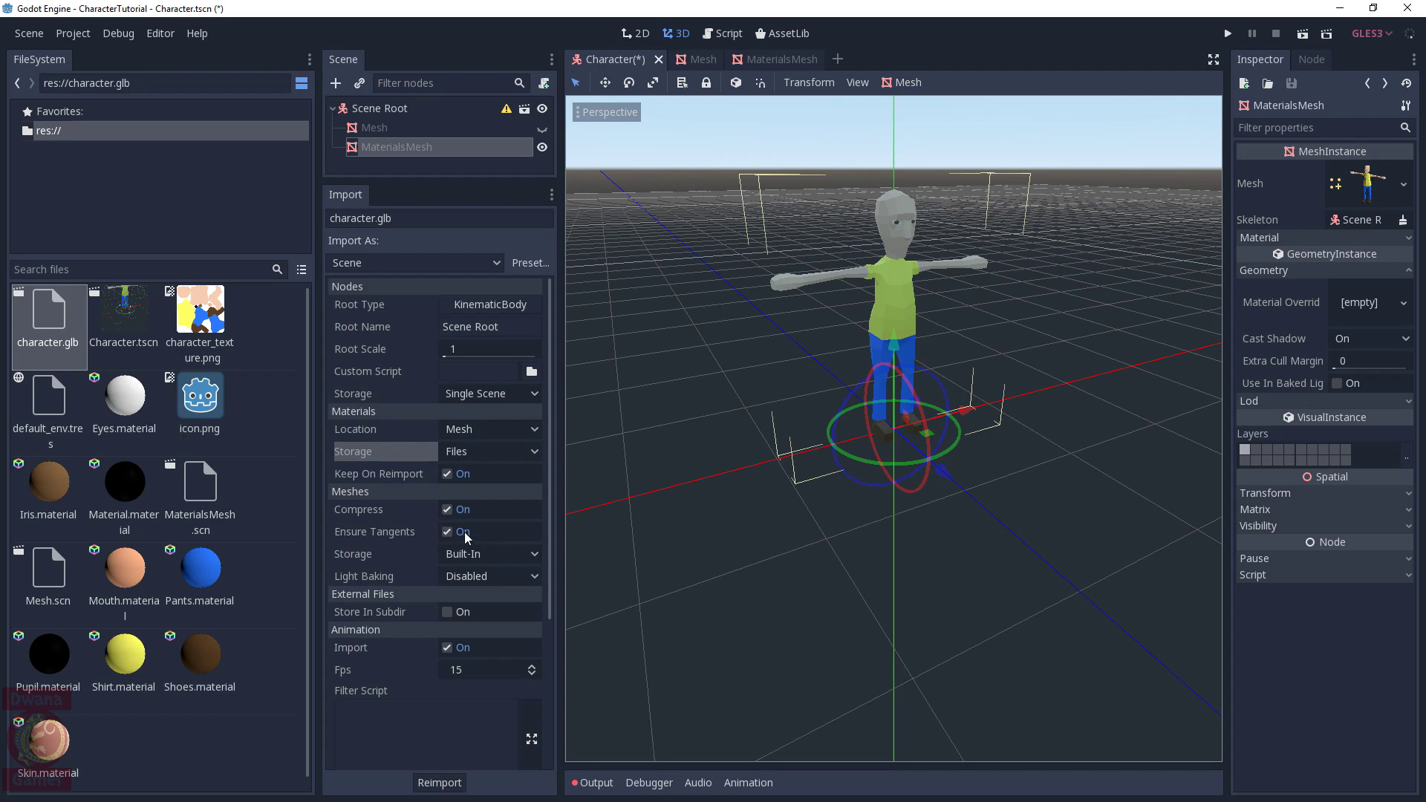
{"action": "left_click", "coordinate": [464, 554]}
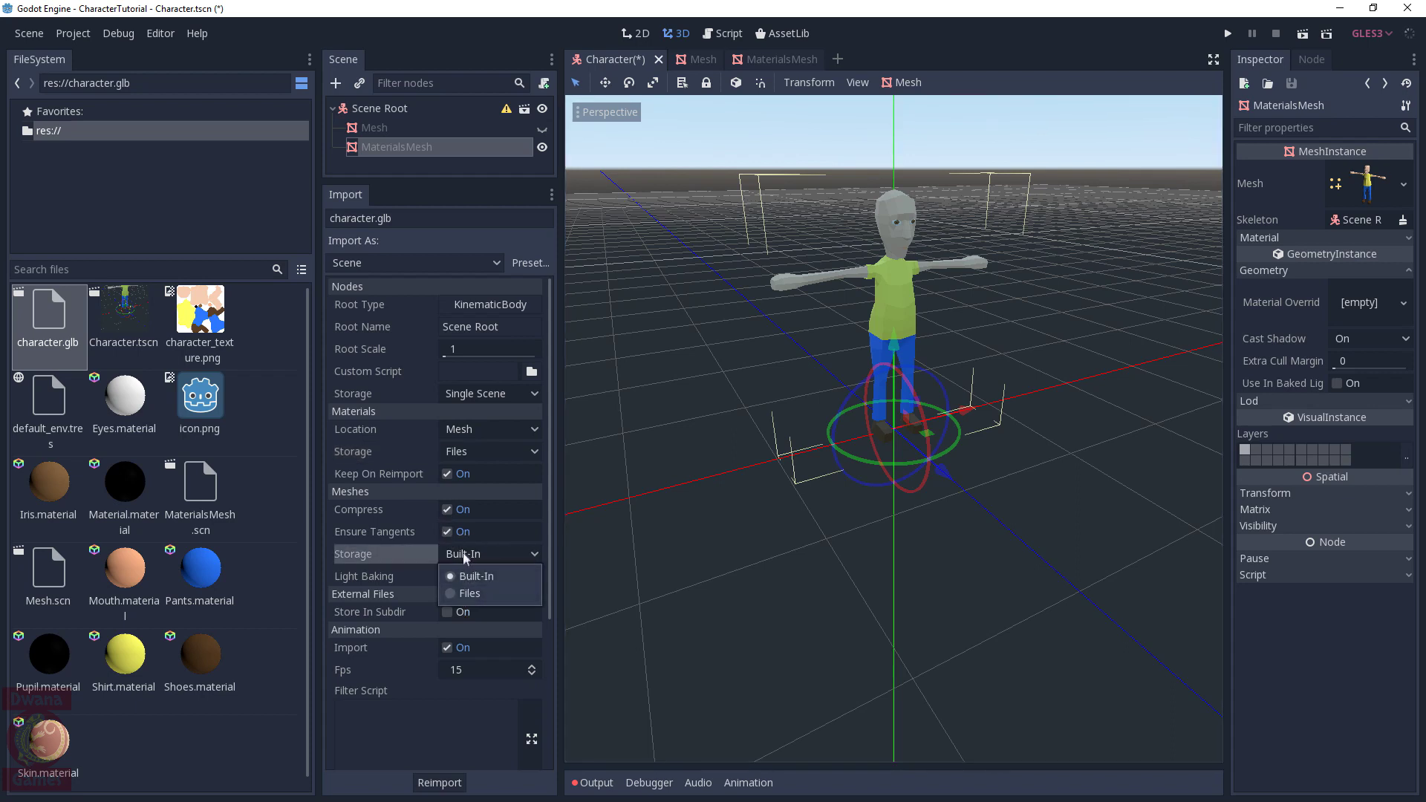
{"action": "left_click", "coordinate": [462, 555]}
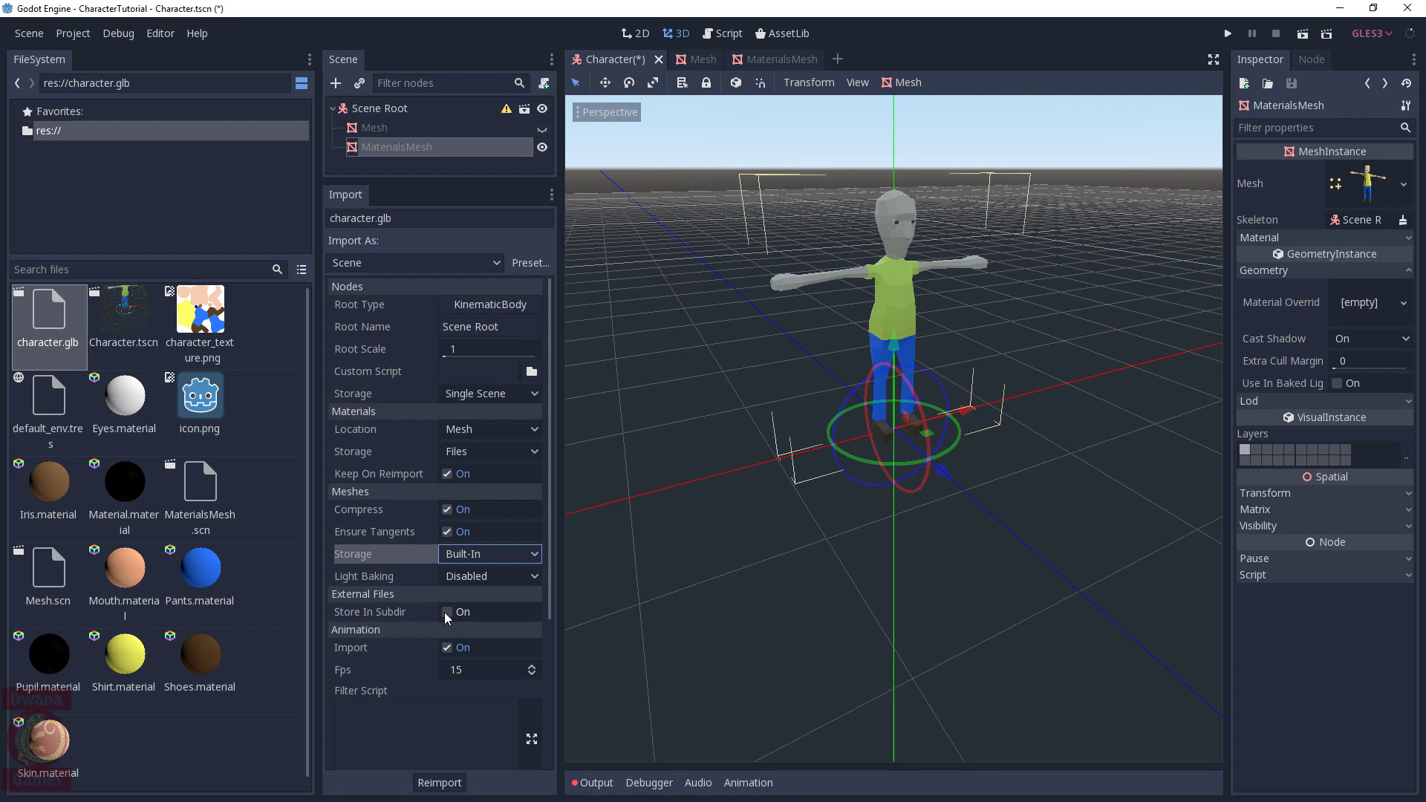
{"action": "scroll", "coordinate": [442, 612], "scroll_direction": "down", "scroll_amount": 2}
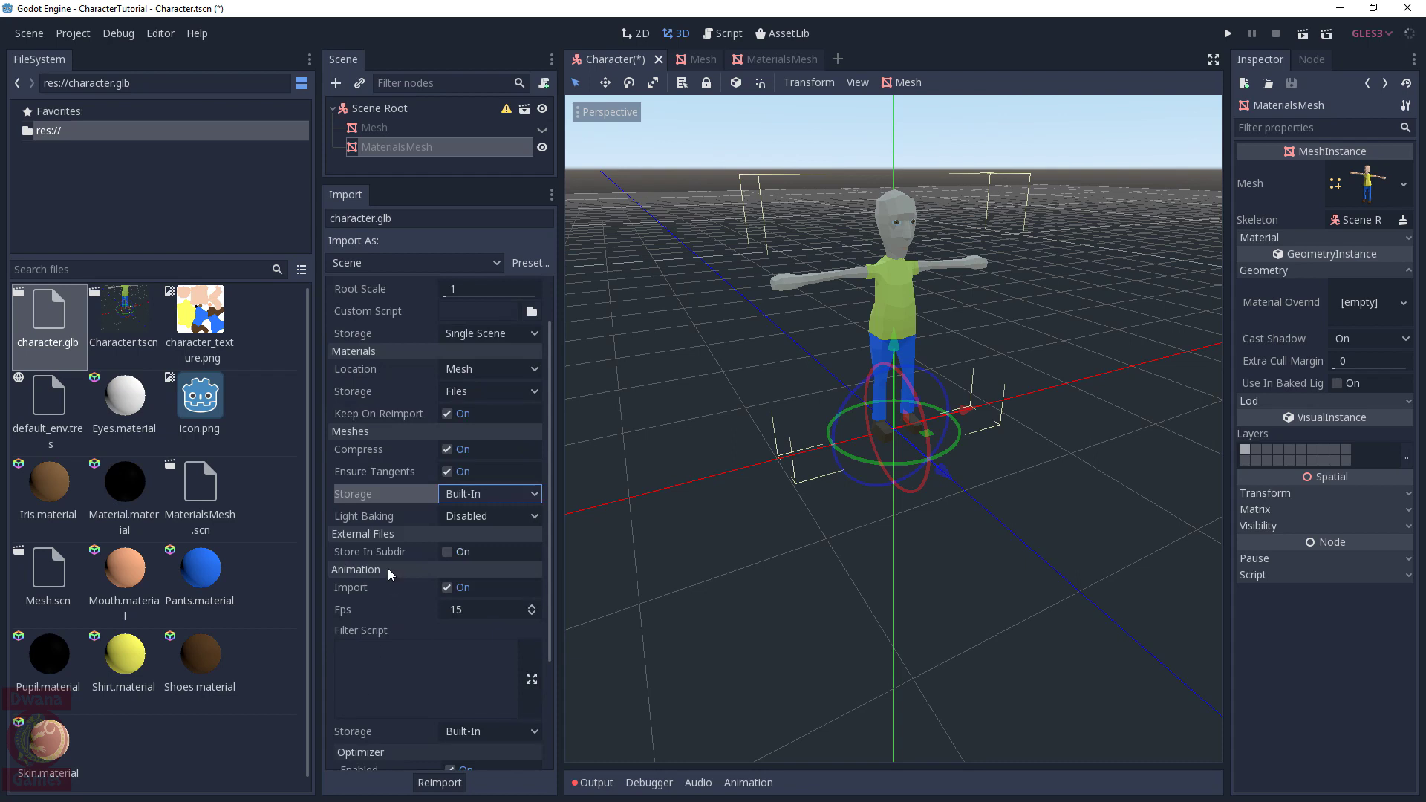
{"action": "scroll", "coordinate": [388, 568], "scroll_direction": "up", "scroll_amount": 2}
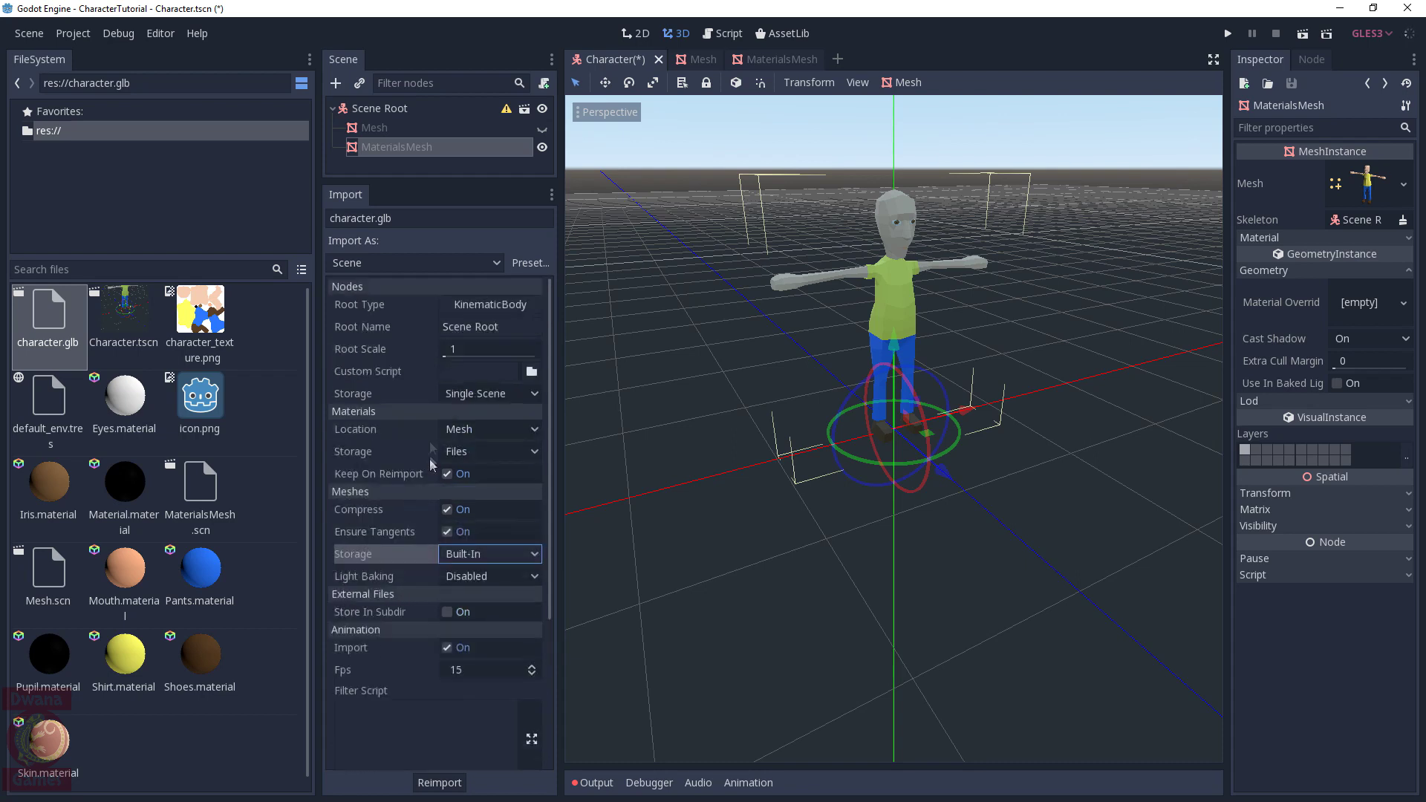
Show the plain Mesh instead of MaterialsMesh and give Material.material the character_texture.png albedo texture
{"action": "left_click", "coordinate": [542, 147]}
{"action": "left_click", "coordinate": [542, 128]}
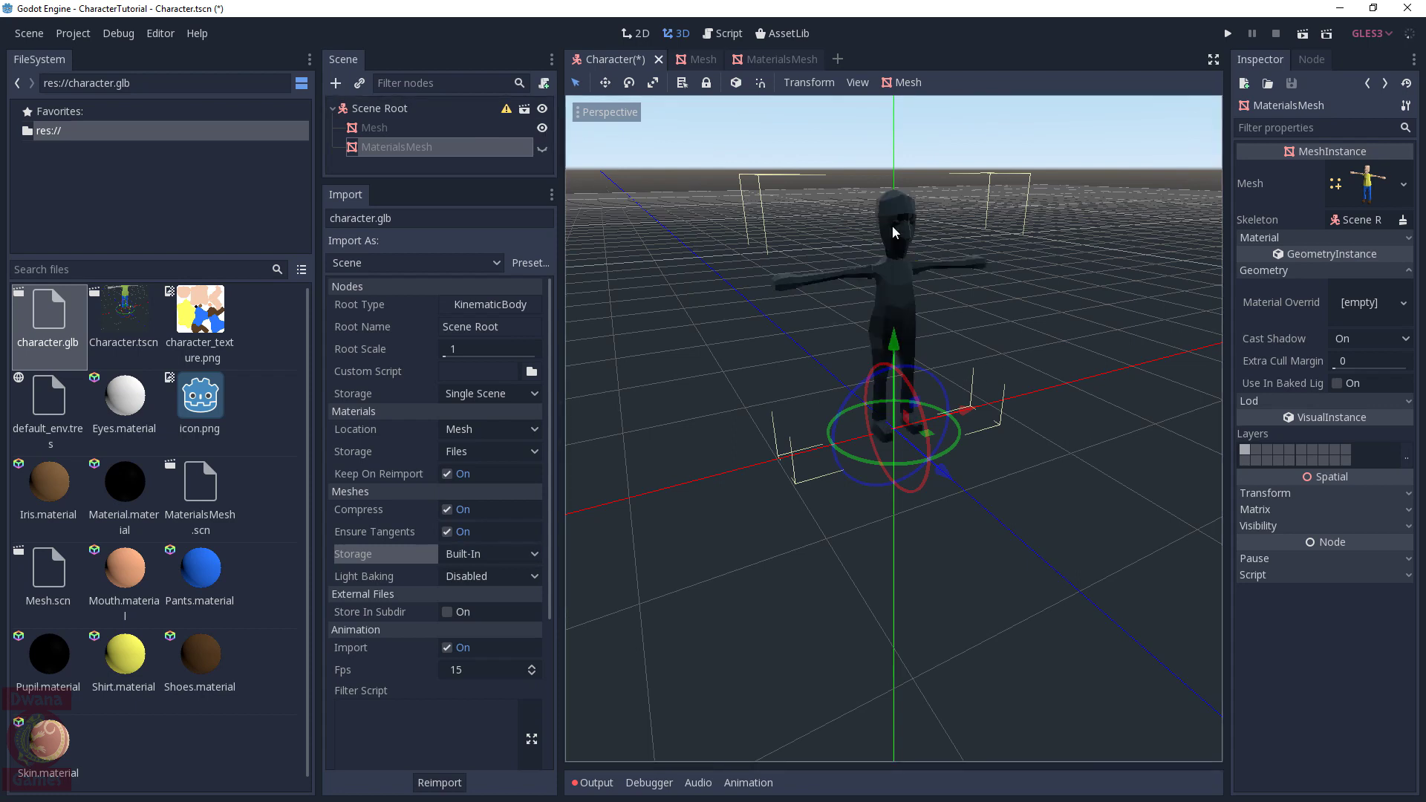
{"action": "left_click", "coordinate": [123, 483]}
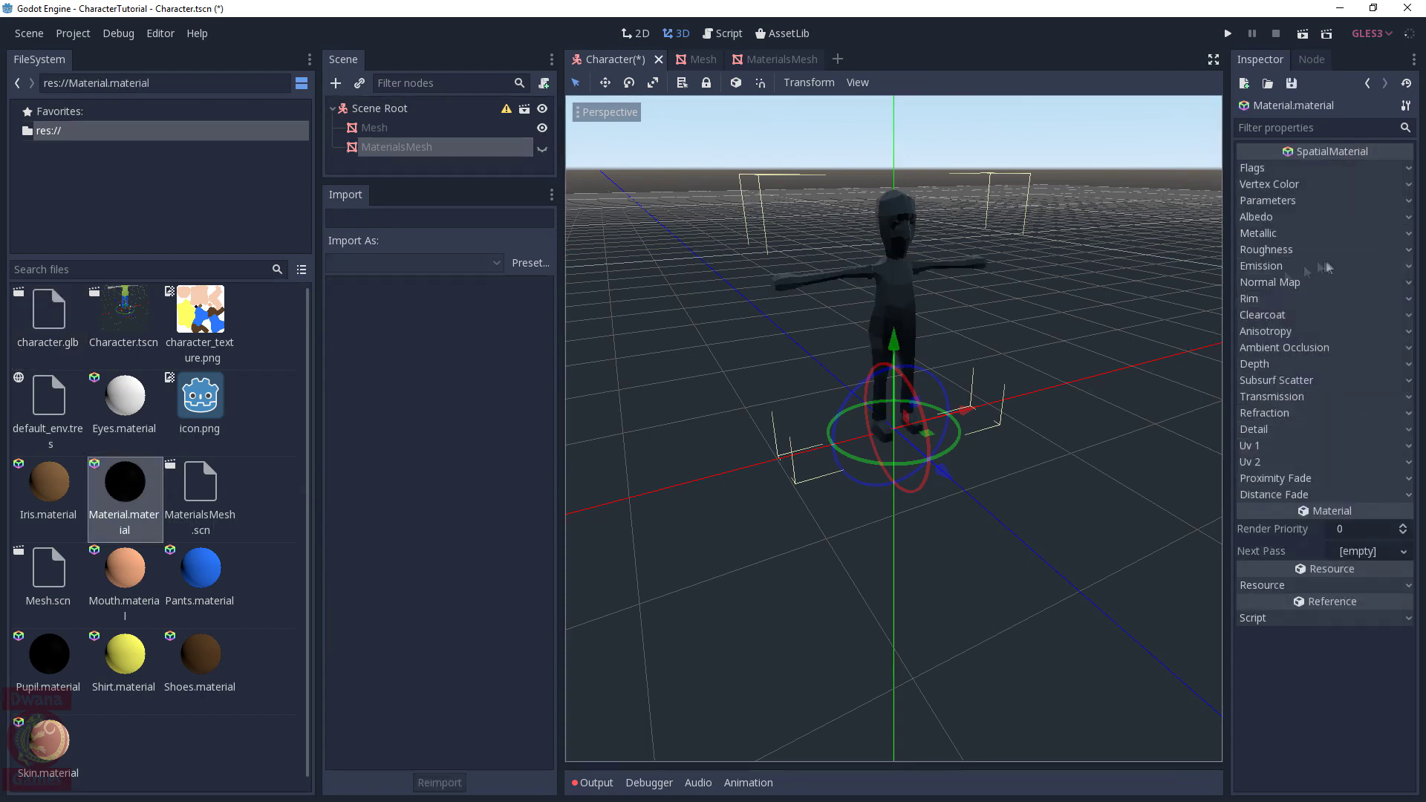
{"action": "left_click", "coordinate": [1258, 217]}
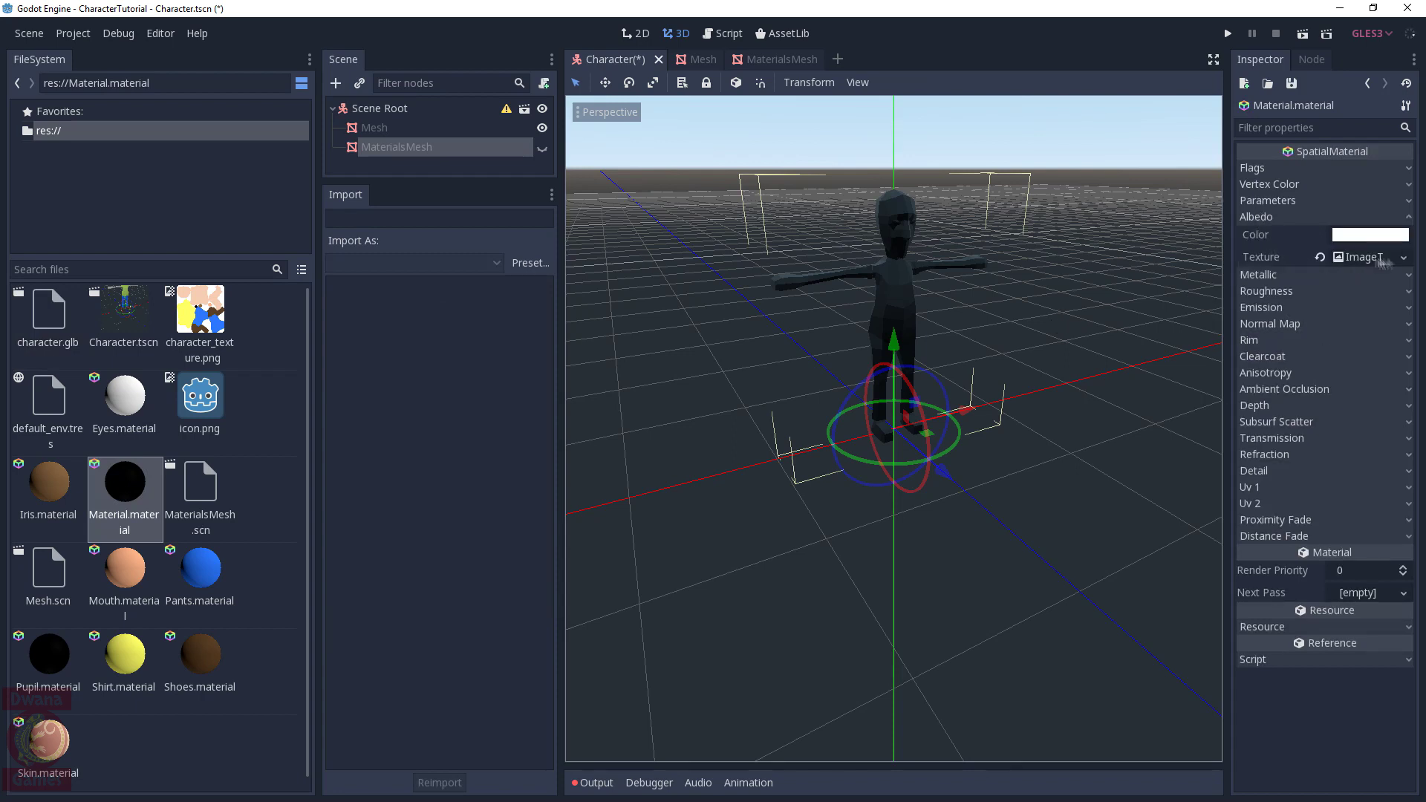
{"action": "left_click", "coordinate": [1407, 260]}
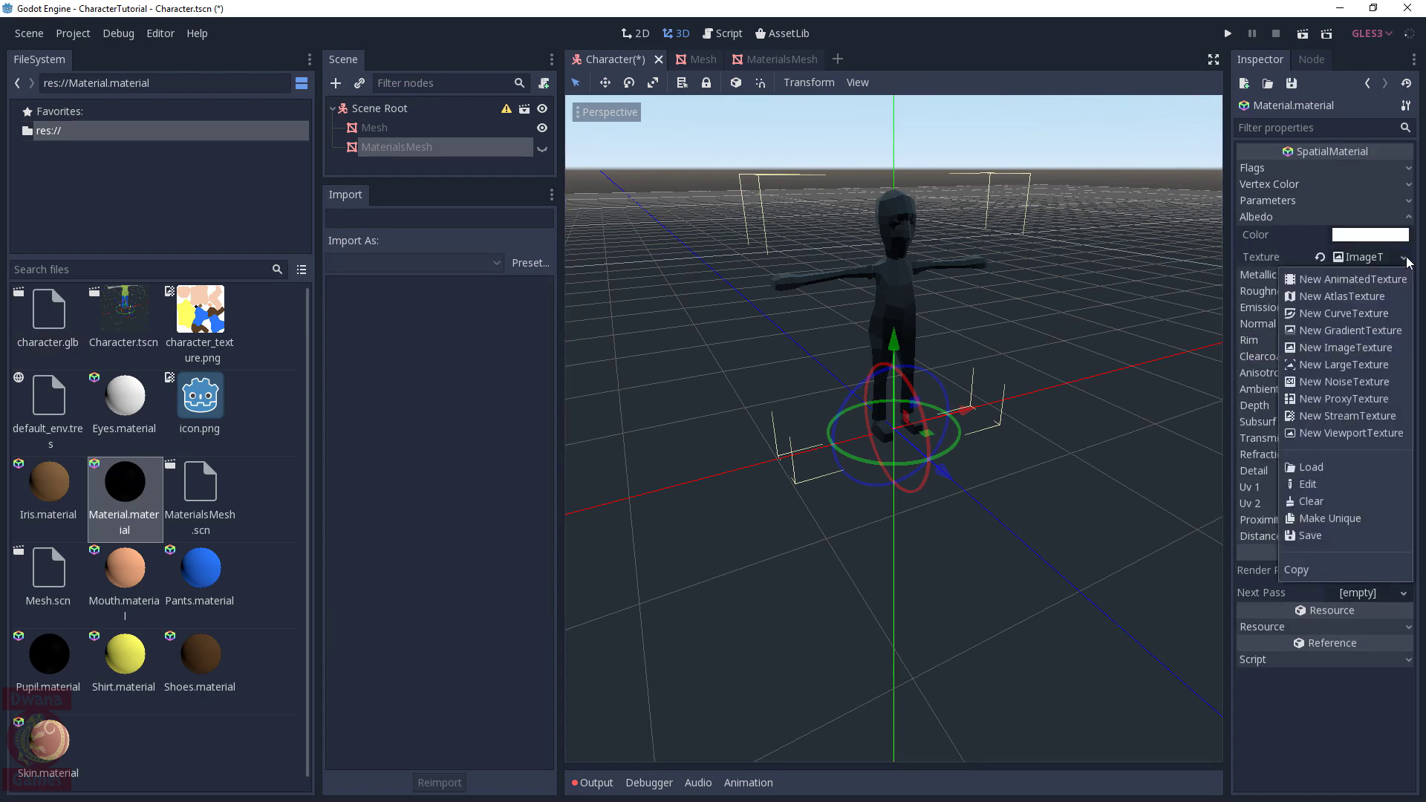
{"action": "left_click", "coordinate": [1312, 467]}
{"action": "double_click", "coordinate": [414, 199]}
{"action": "middle_click_drag", "start_coordinate": [884, 275], "coordinate": [575, 600], "text": "ctrl"}
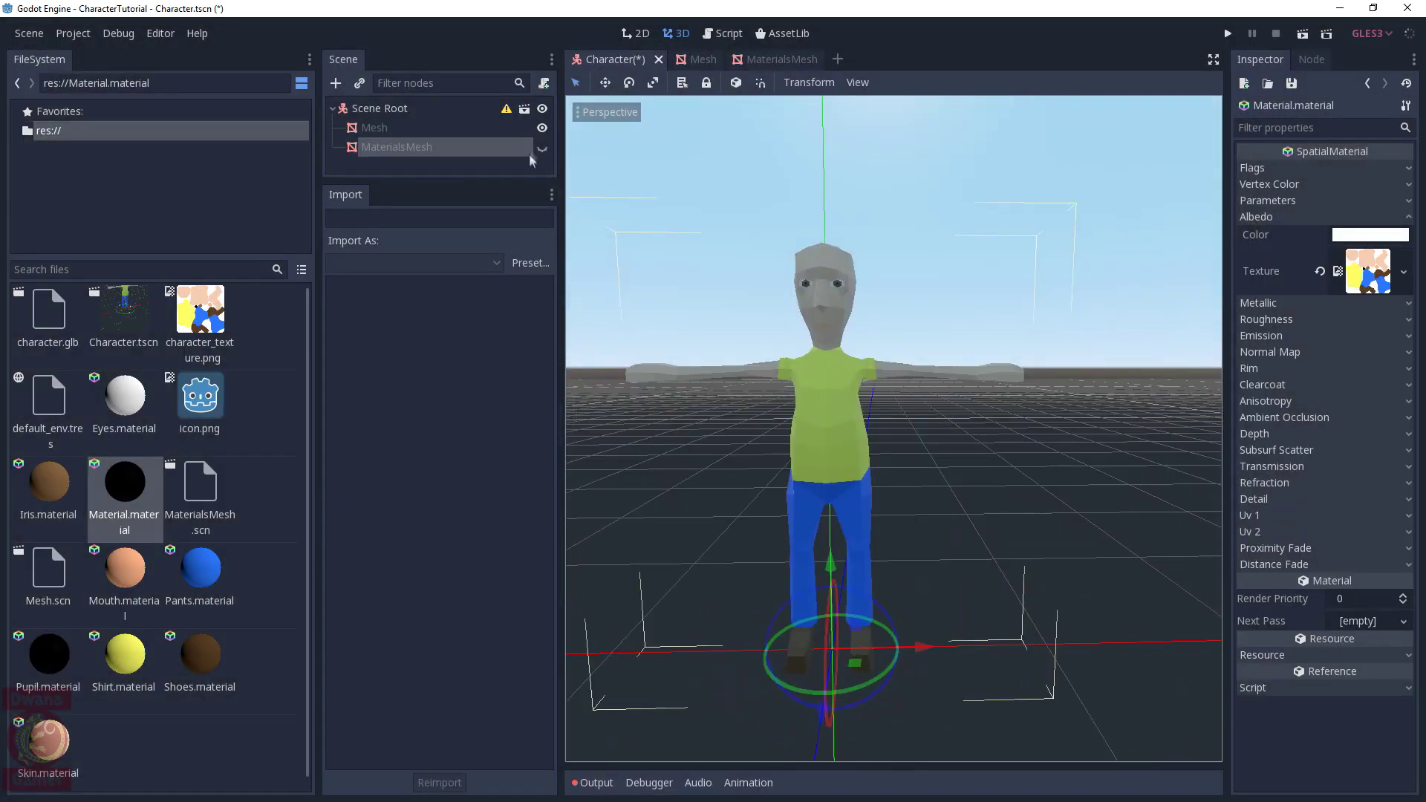
{"action": "left_click", "coordinate": [420, 147]}
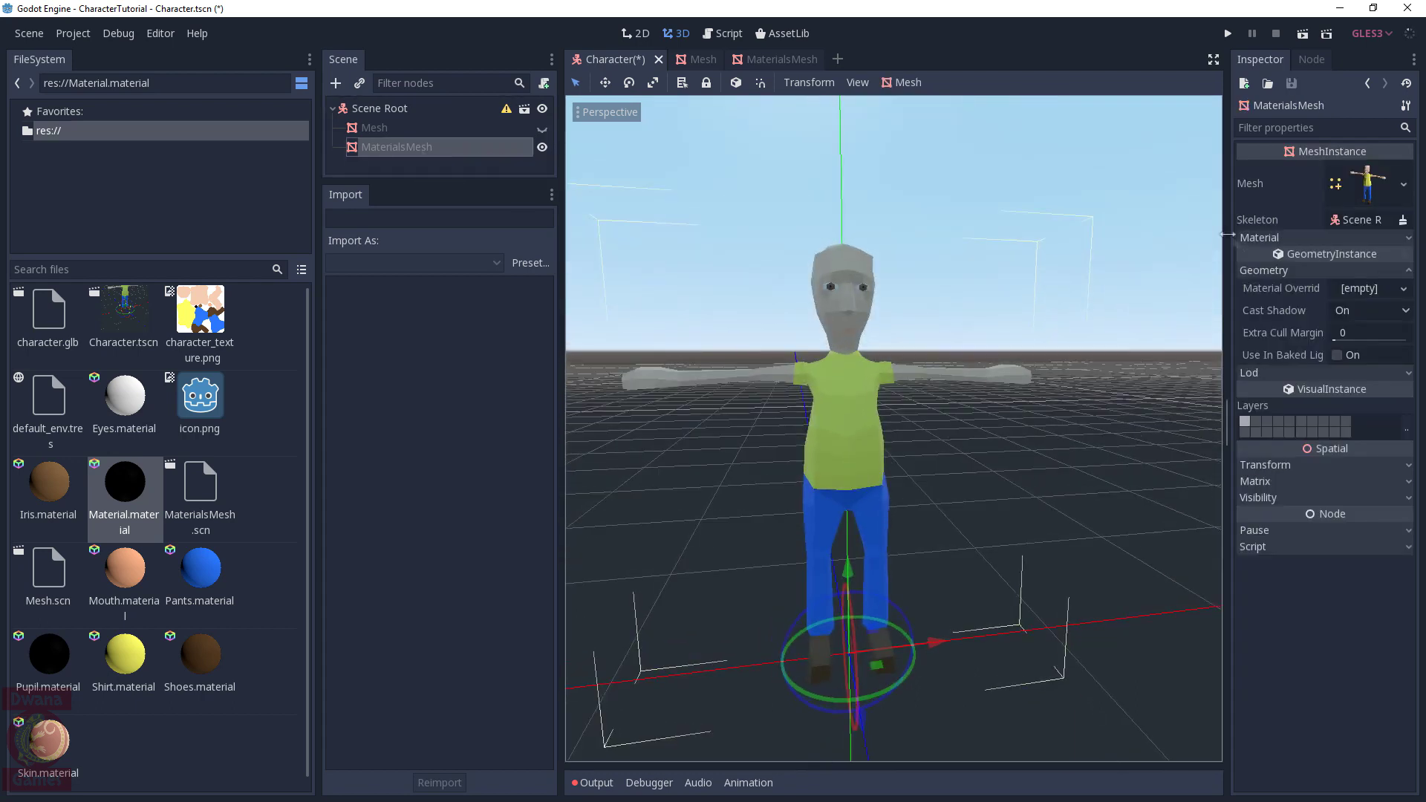
Set Shirt.material's albedo colour to pink ff65a6
{"action": "left_click", "coordinate": [125, 658]}
{"action": "left_click", "coordinate": [1256, 216]}
{"action": "left_click", "coordinate": [1374, 235]}
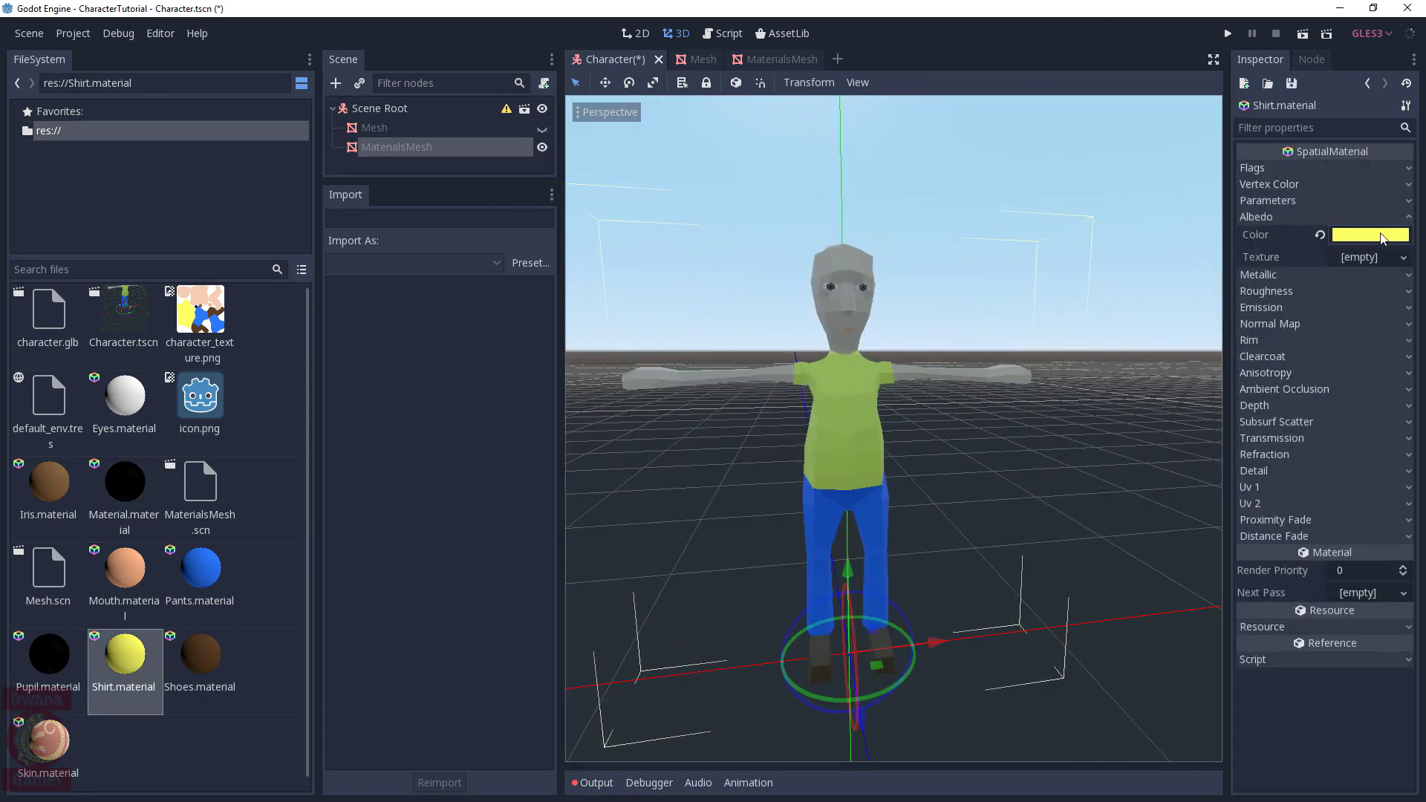
{"action": "type", "text": "ff65a6"}
{"action": "key", "text": "Return"}
{"action": "left_click", "coordinate": [754, 211]}
Load Material.material as MaterialsMesh's material override and expand its surface material slots
{"action": "left_click", "coordinate": [398, 147]}
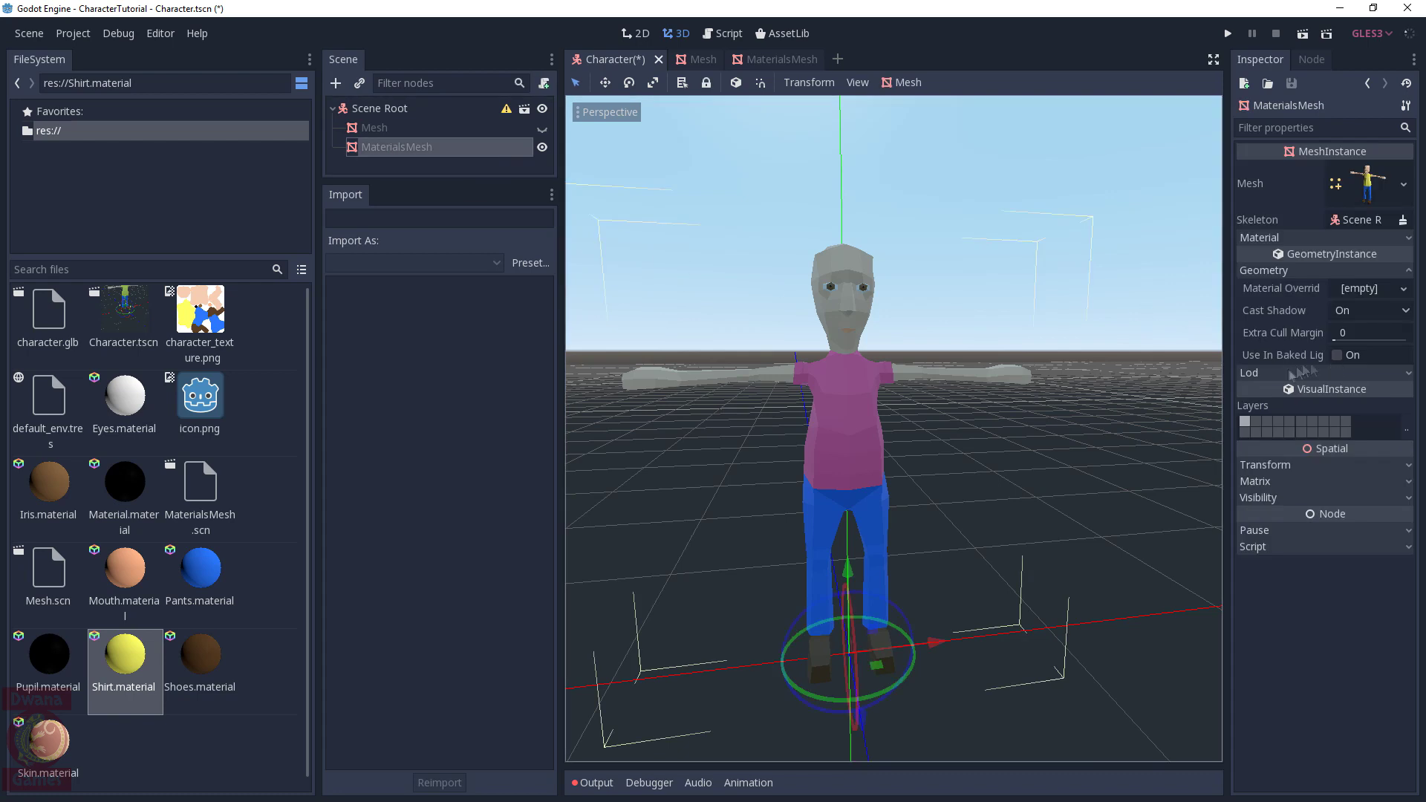
{"action": "left_click", "coordinate": [1404, 290]}
{"action": "left_click", "coordinate": [1328, 362]}
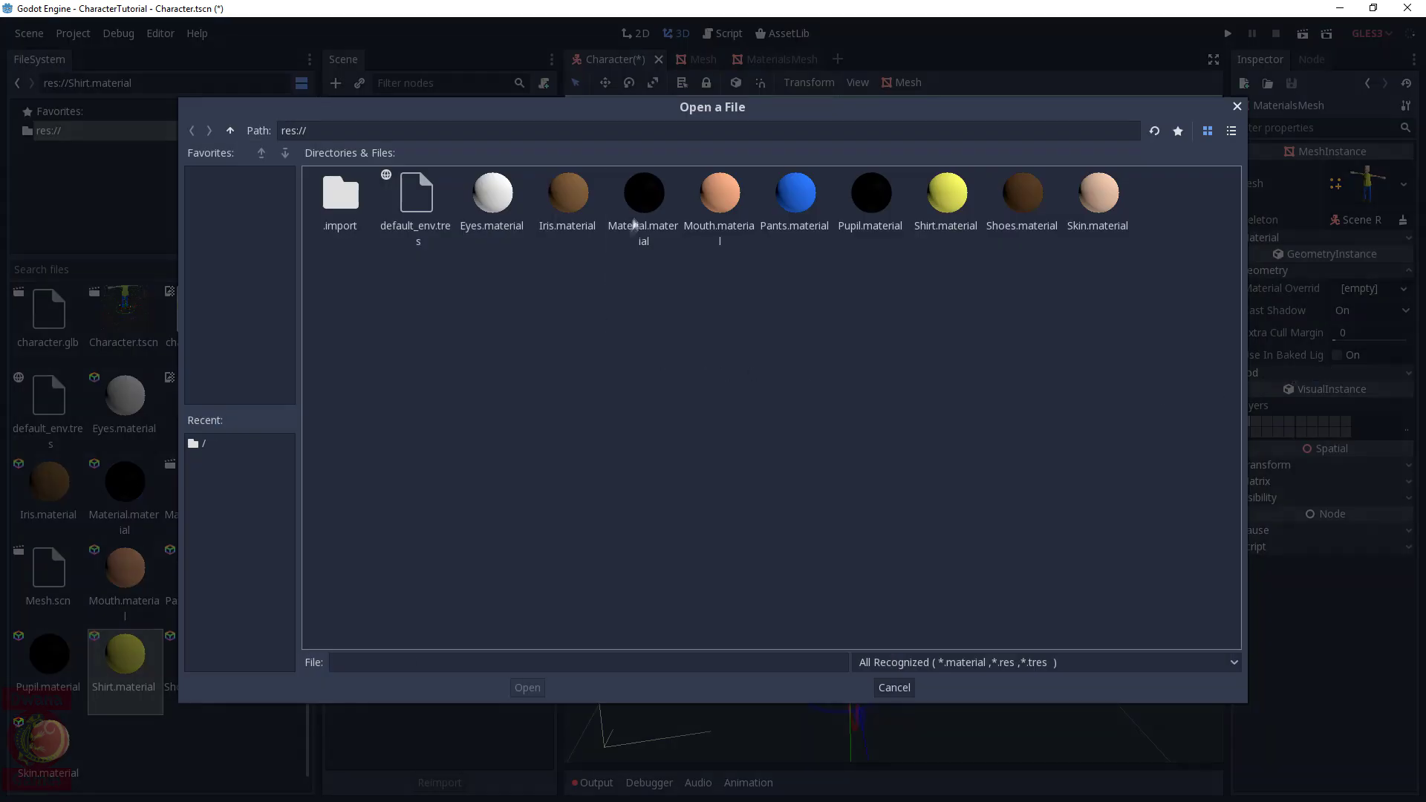
{"action": "double_click", "coordinate": [639, 217]}
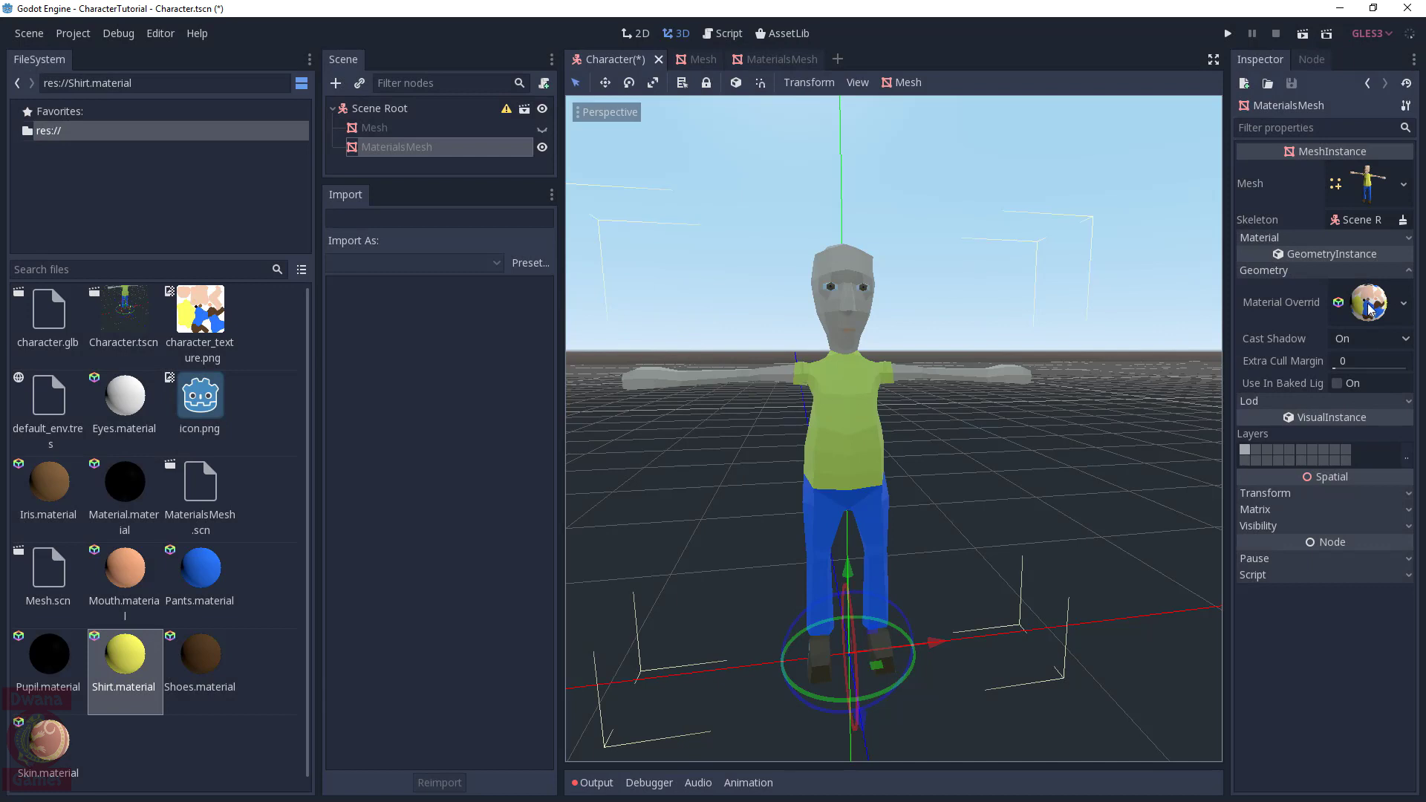
{"action": "left_click", "coordinate": [1283, 239]}
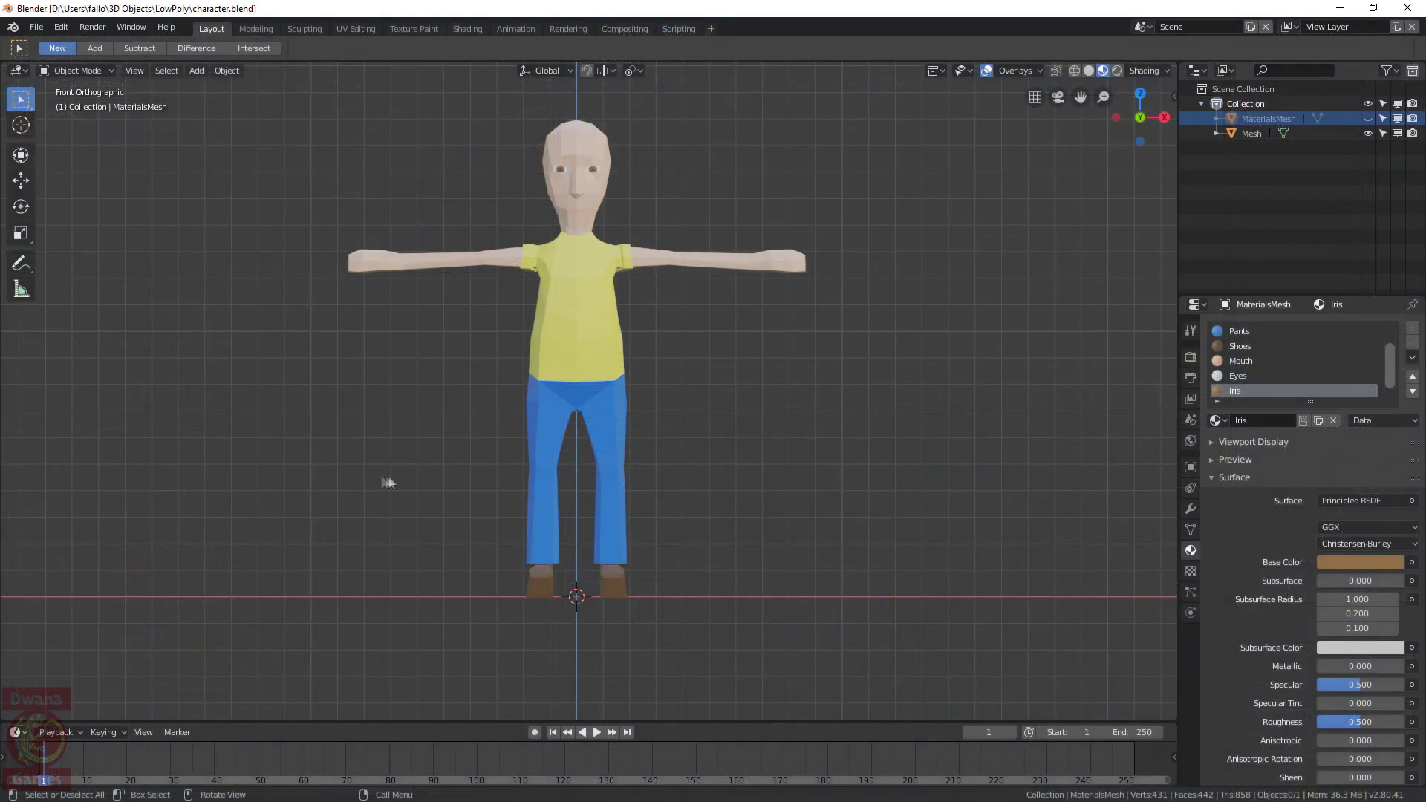
Start a glTF 2.0 export of the Mesh object with Selected Objects enabled
{"action": "left_click", "coordinate": [1259, 135]}
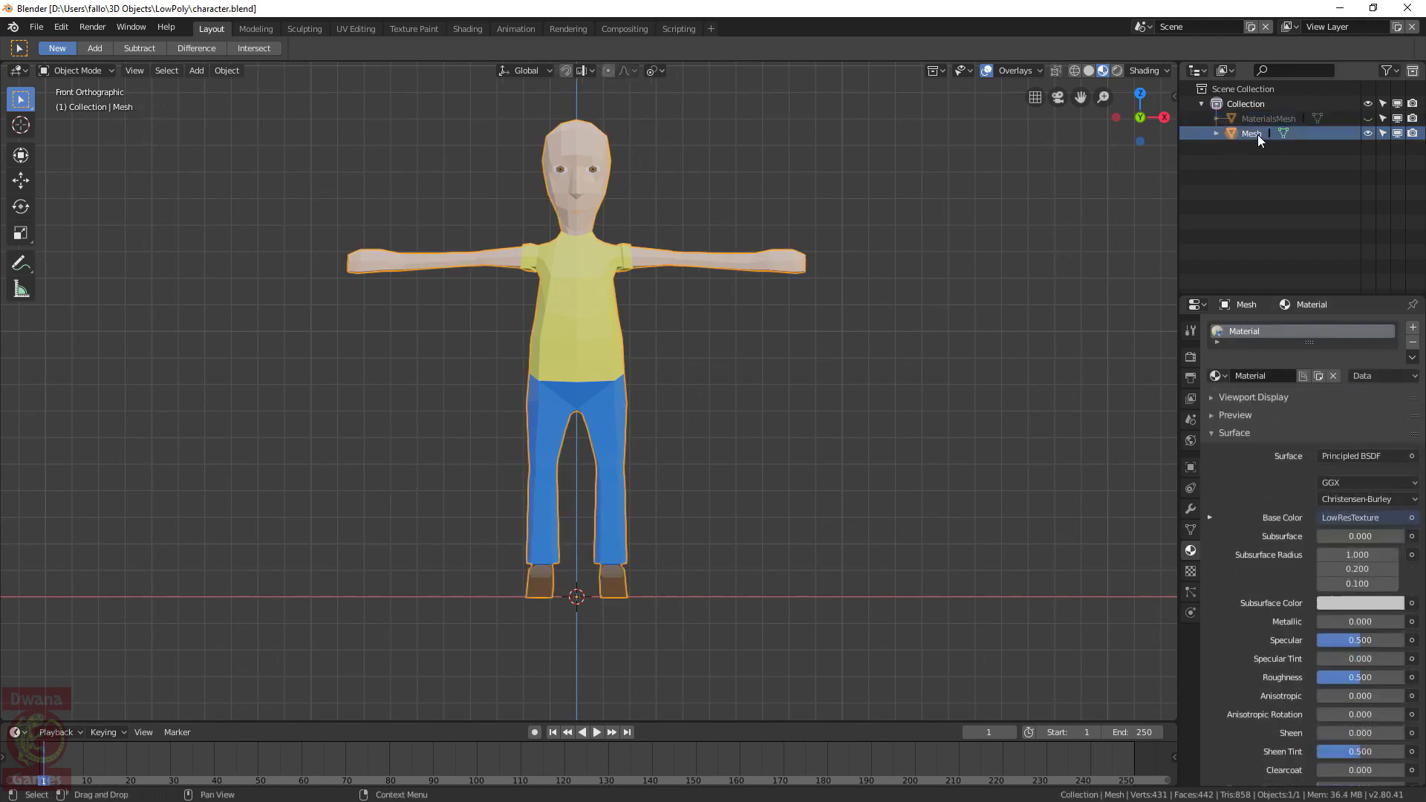
{"action": "left_click", "coordinate": [35, 26]}
{"action": "mouse_move", "coordinate": [59, 315]}
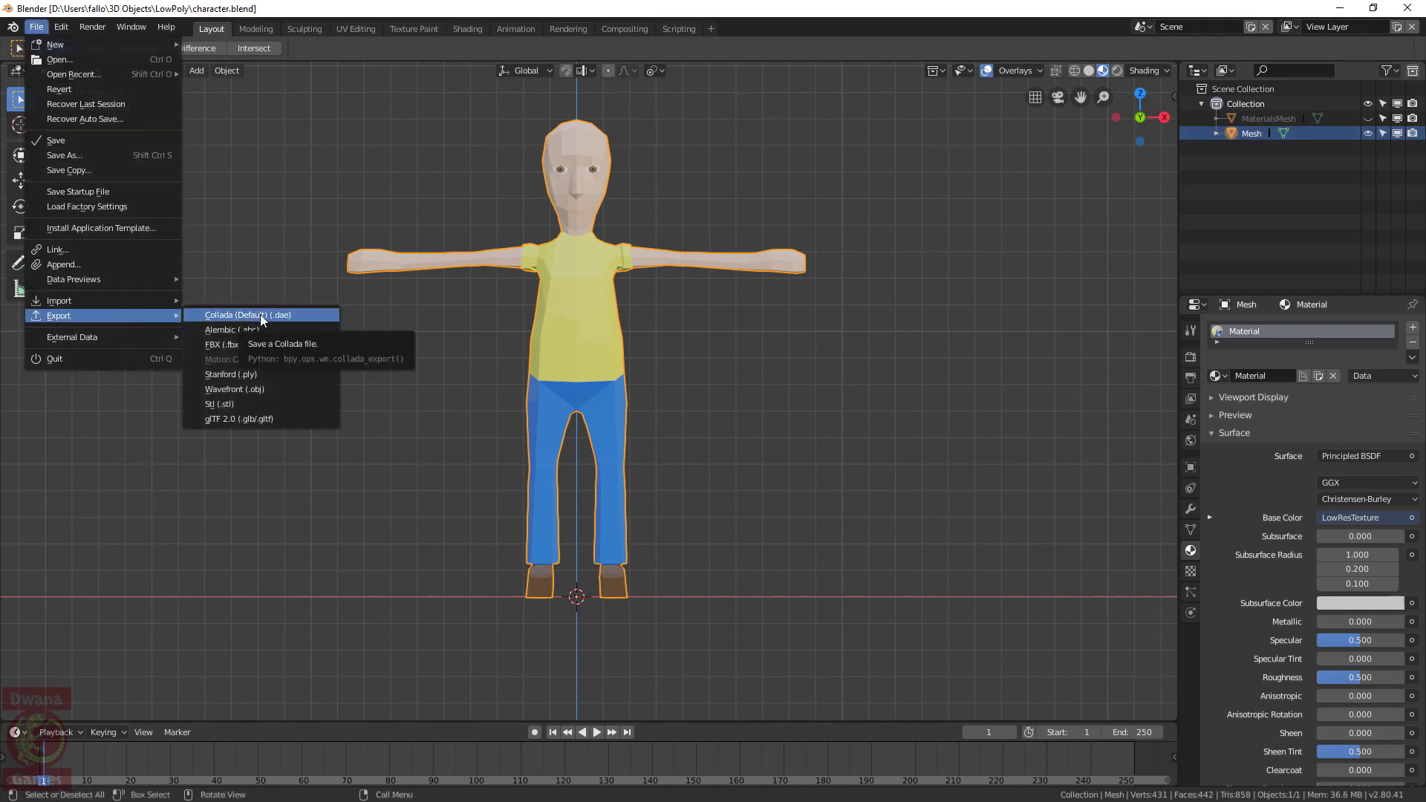
{"action": "left_click", "coordinate": [240, 420]}
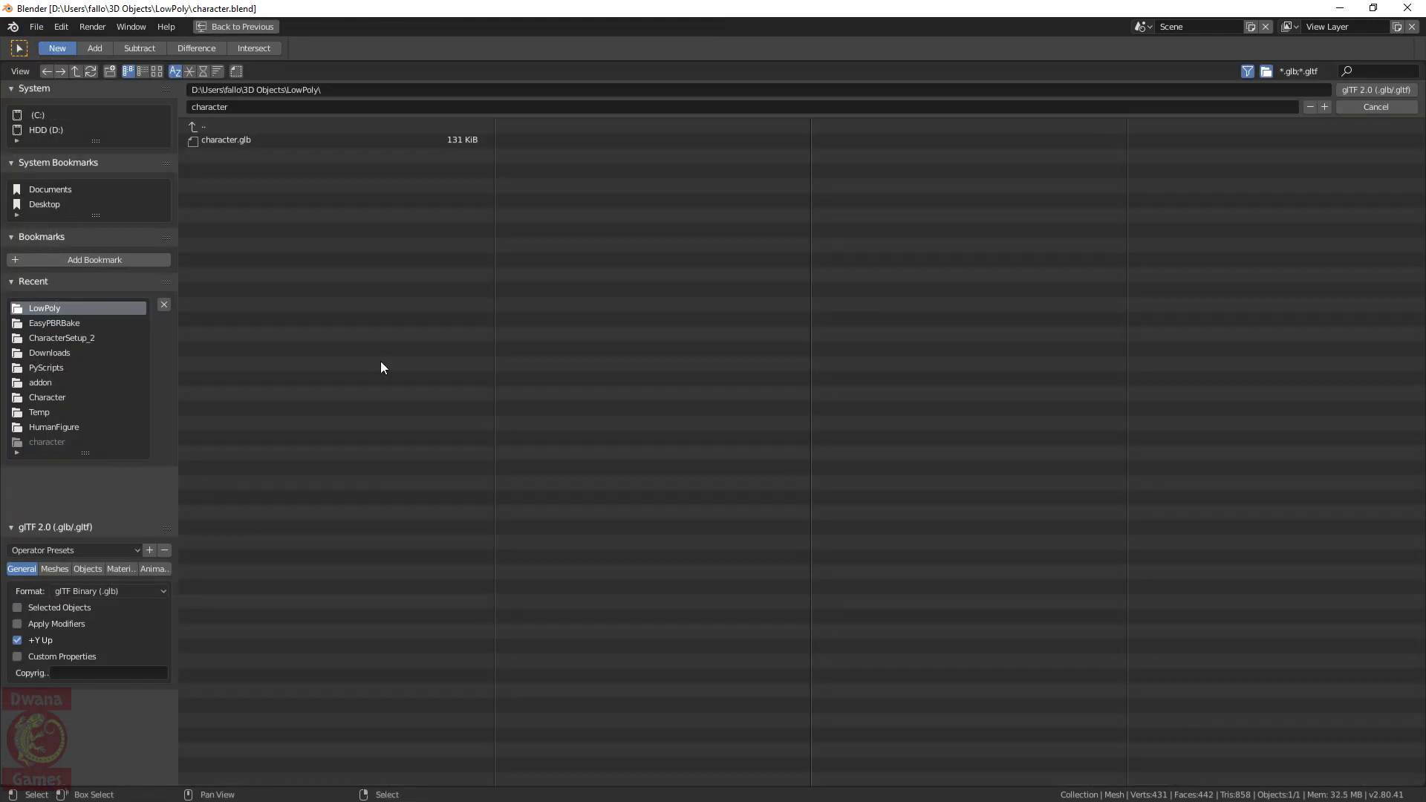
{"action": "left_click", "coordinate": [18, 608]}
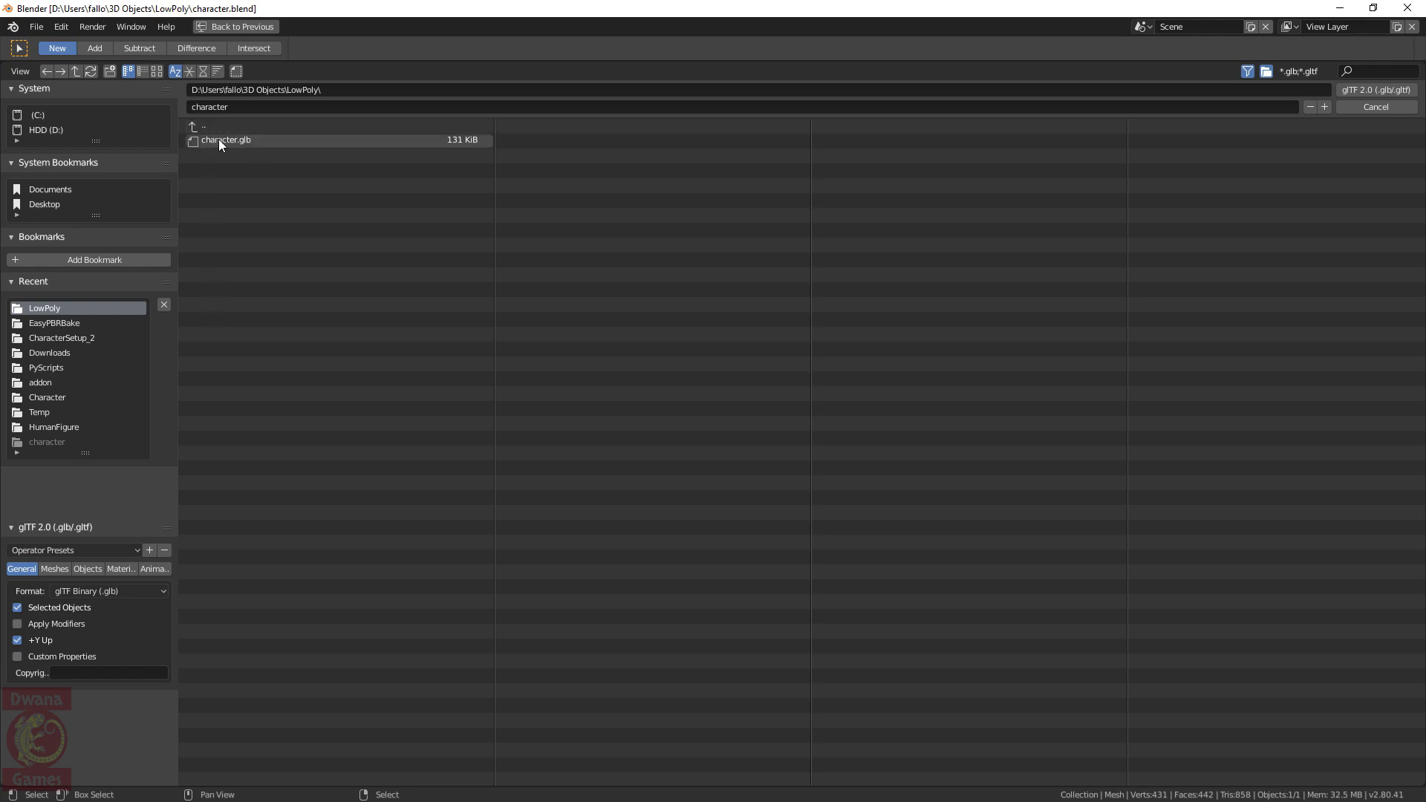
Browse to Godot/Tutorials/CharacterTutorial and target character.glb as the export file
{"action": "left_click", "coordinate": [51, 397]}
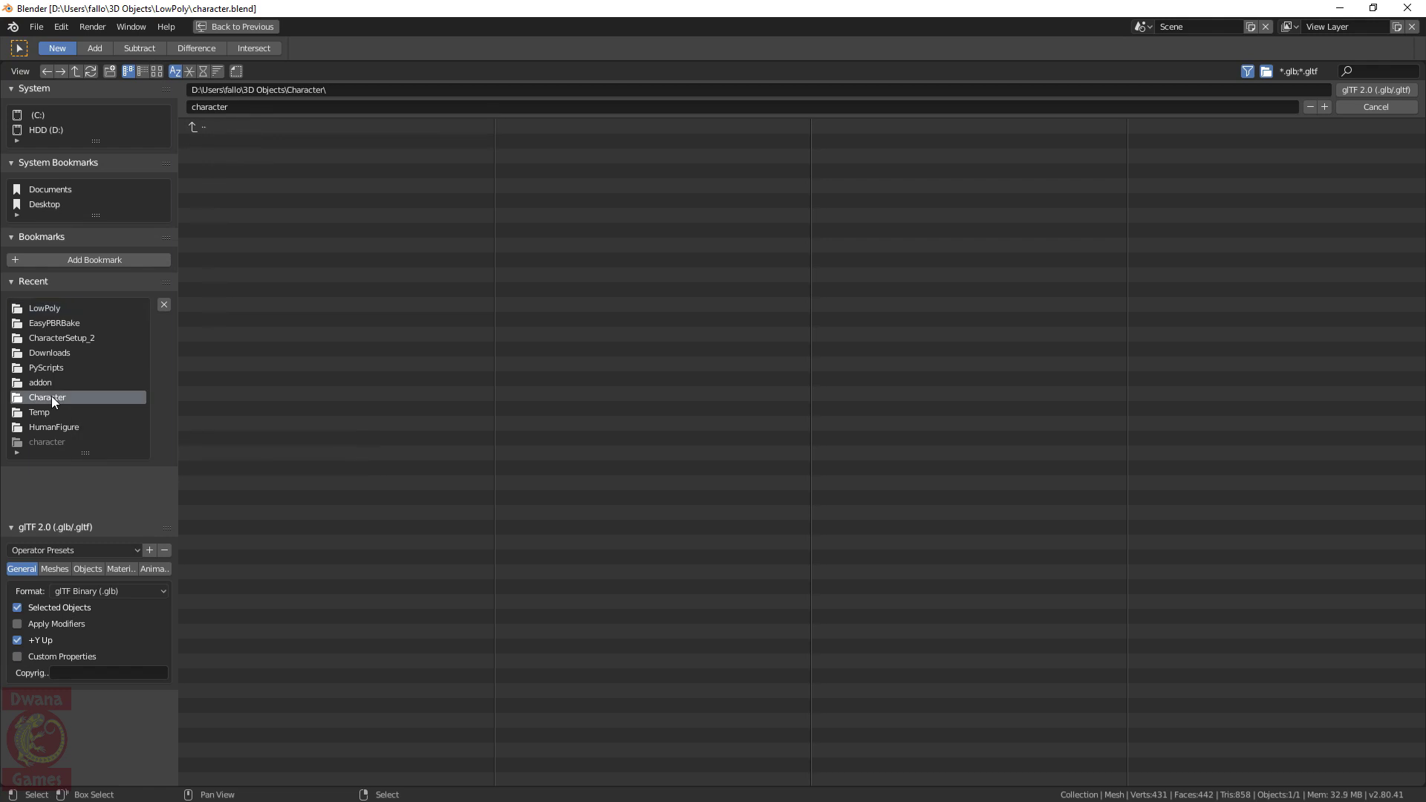
{"action": "double_click", "coordinate": [224, 126]}
{"action": "double_click", "coordinate": [223, 141]}
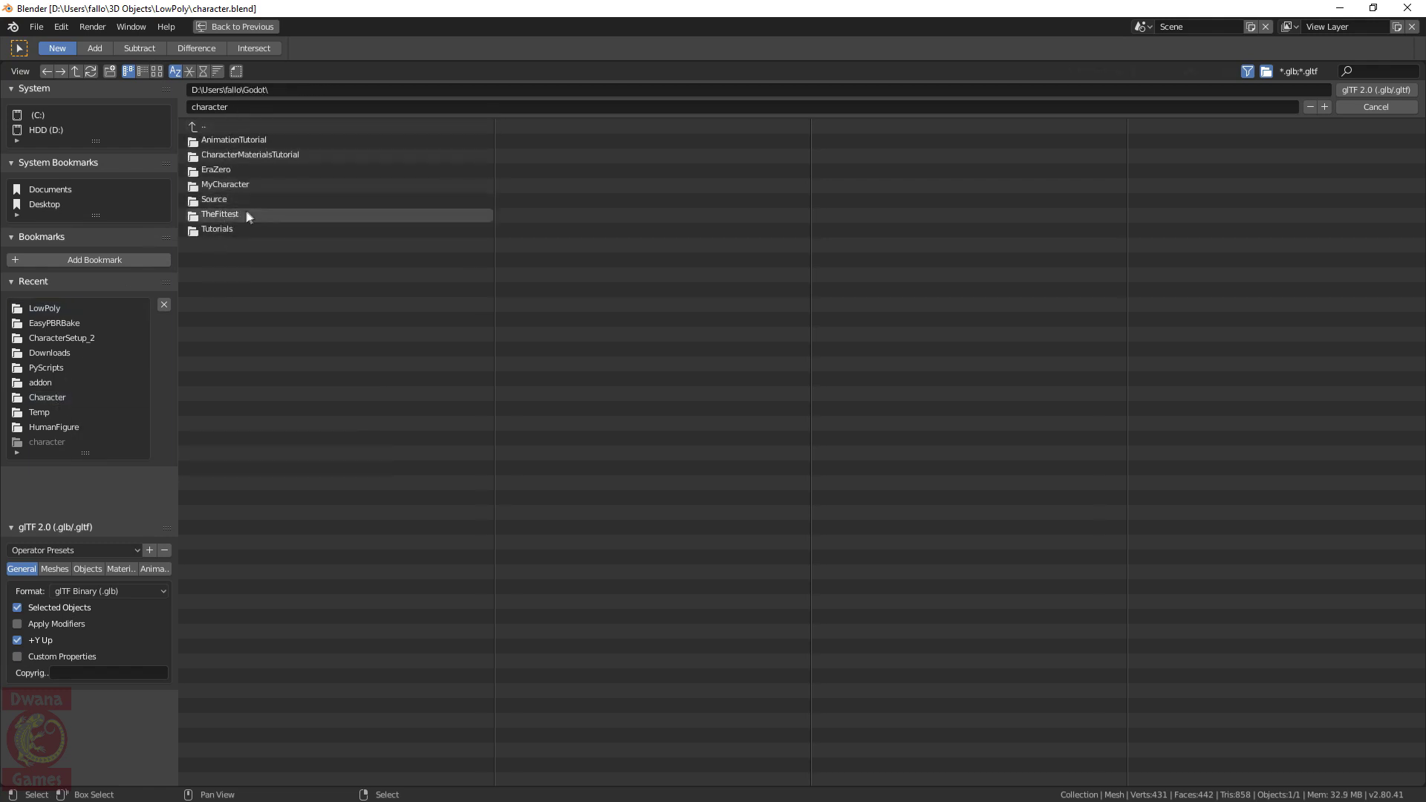
{"action": "double_click", "coordinate": [217, 228]}
{"action": "double_click", "coordinate": [221, 153]}
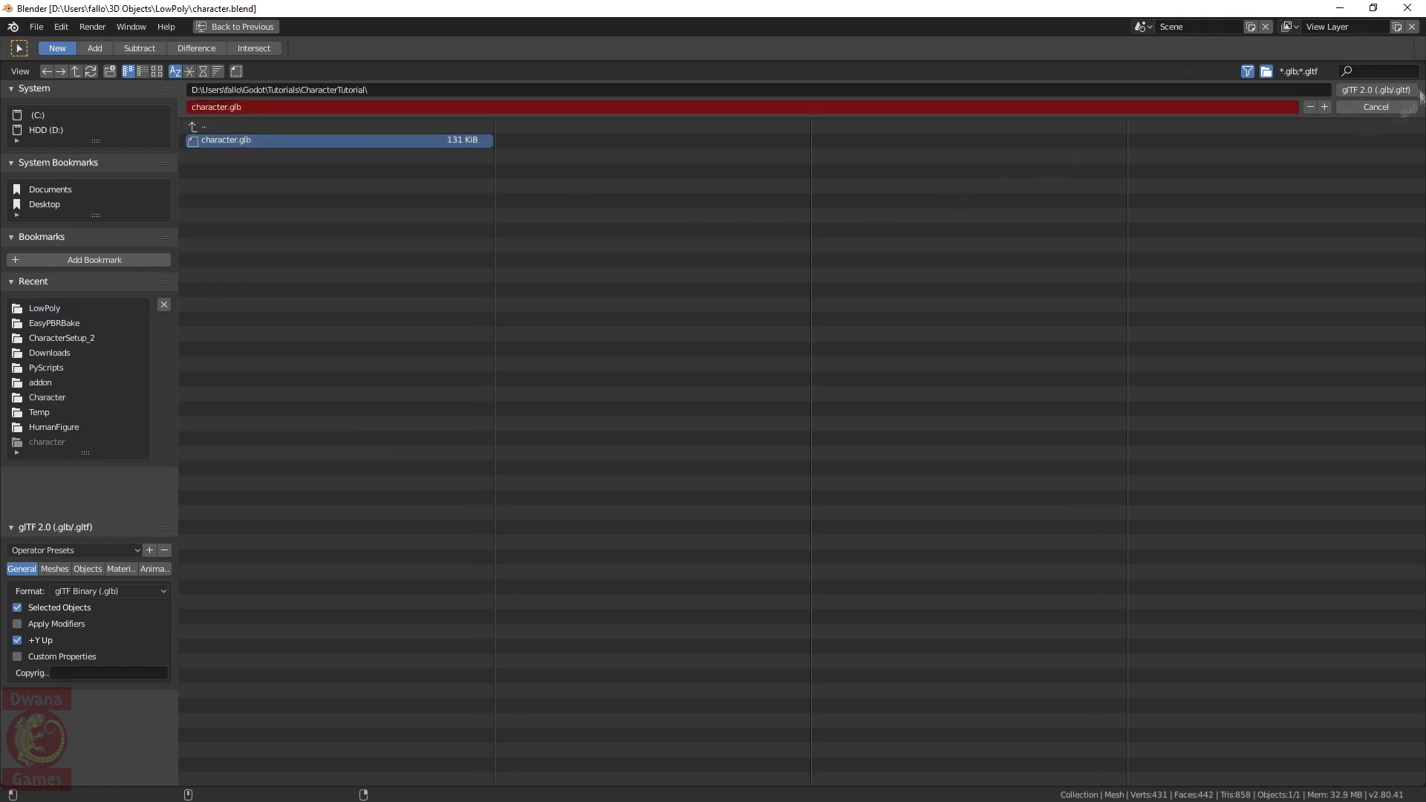
Export over character.glb, then select Scene Root in Godot to check the reimported mesh
{"action": "key", "text": "Return"}
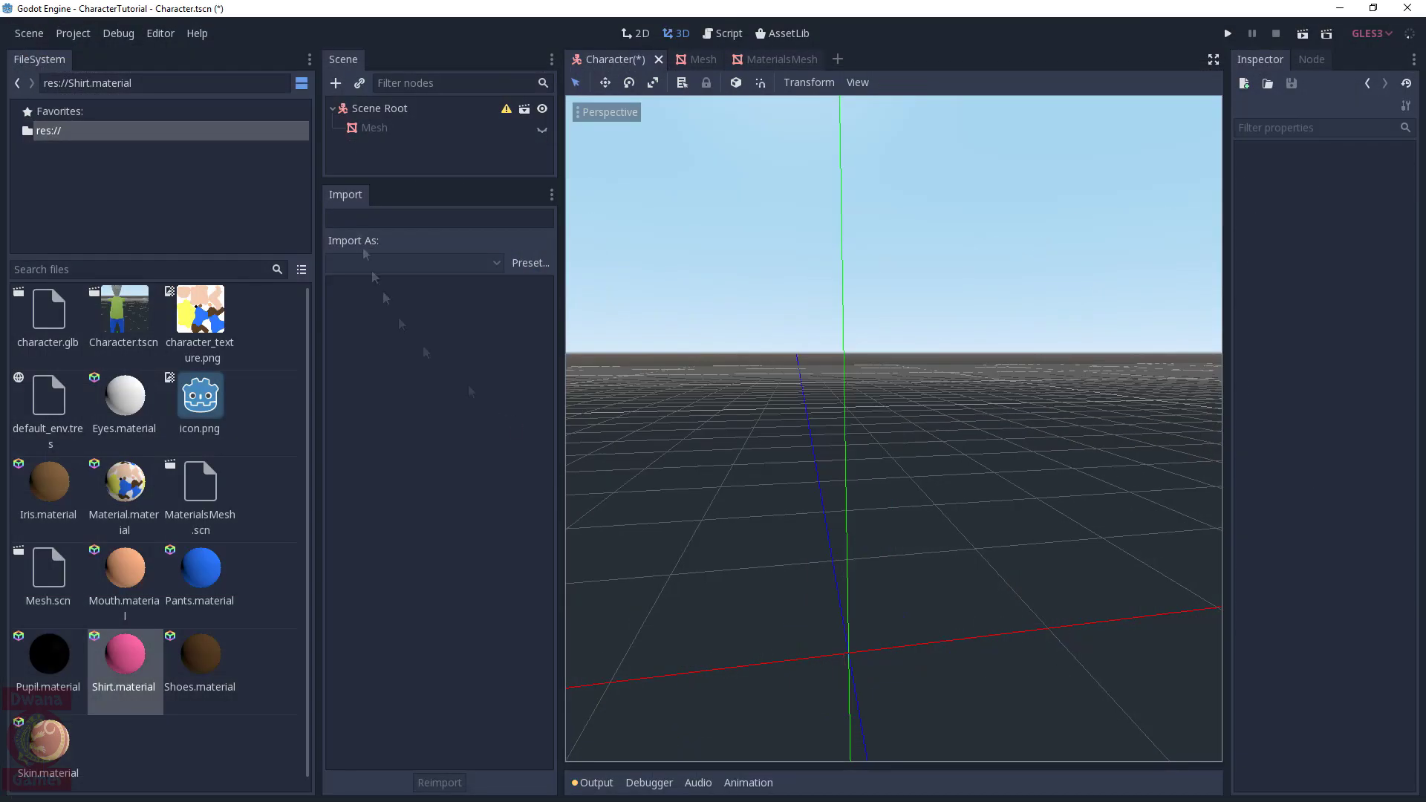
{"action": "left_click", "coordinate": [379, 111]}
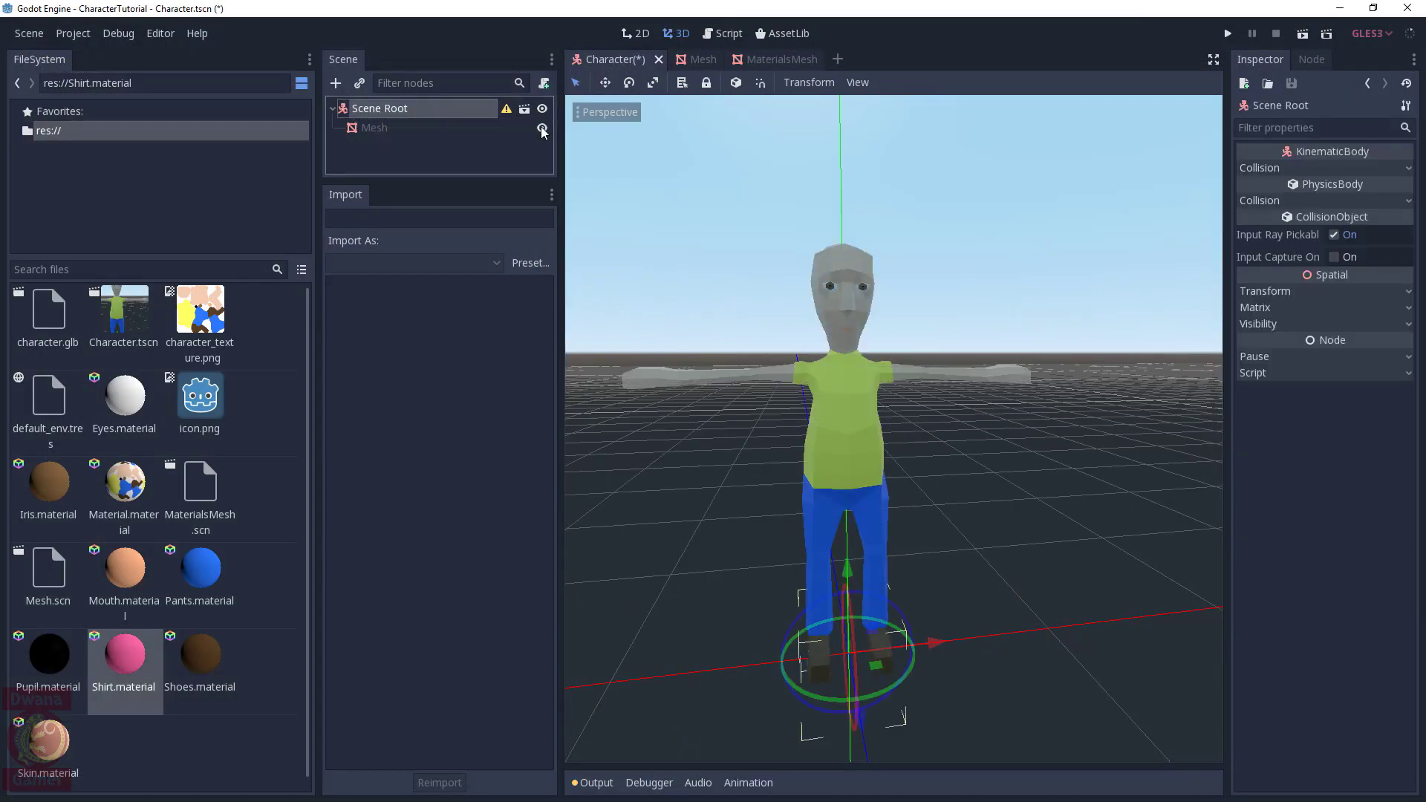